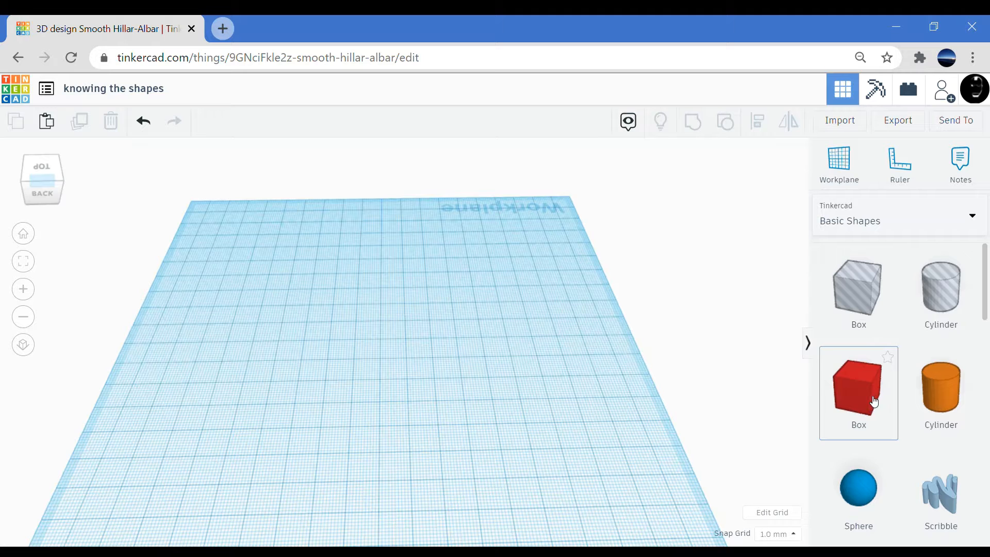
Place a solid red box on the workplane
drag(873, 401, 368, 350)
scroll(415, 348, up, 3)
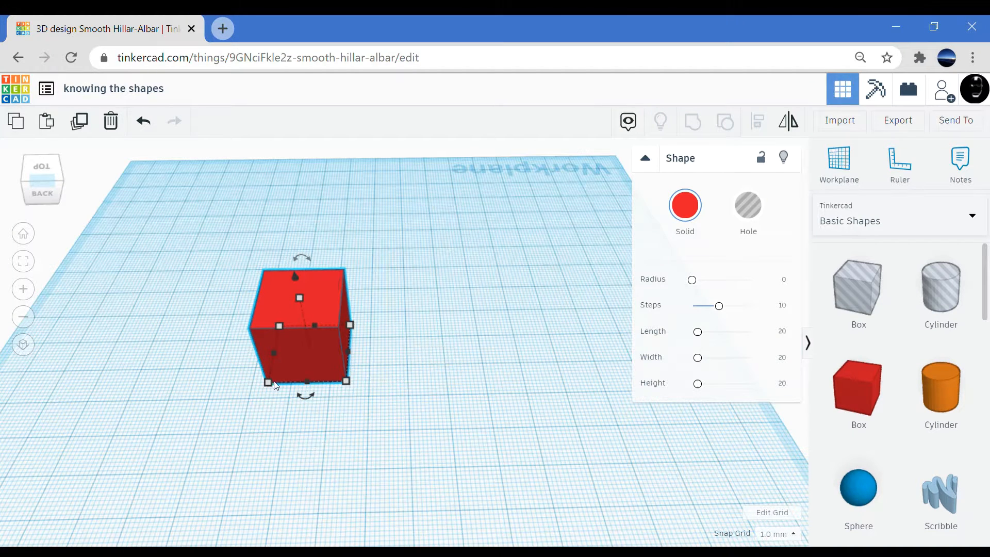
drag(302, 285, 351, 262)
mouse_move(310, 395)
mouse_down()
mouse_move(270, 388)
mouse_move(322, 391)
mouse_up()
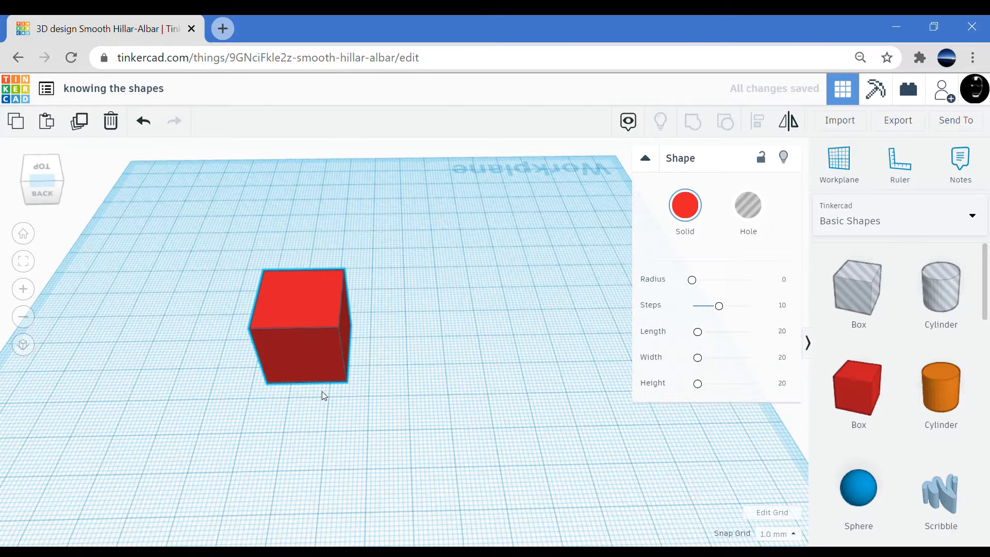
Stretch the box to about 52 mm wide, 45 mm deep and 42 mm tall, and widen it slightly more
drag(347, 351, 439, 361)
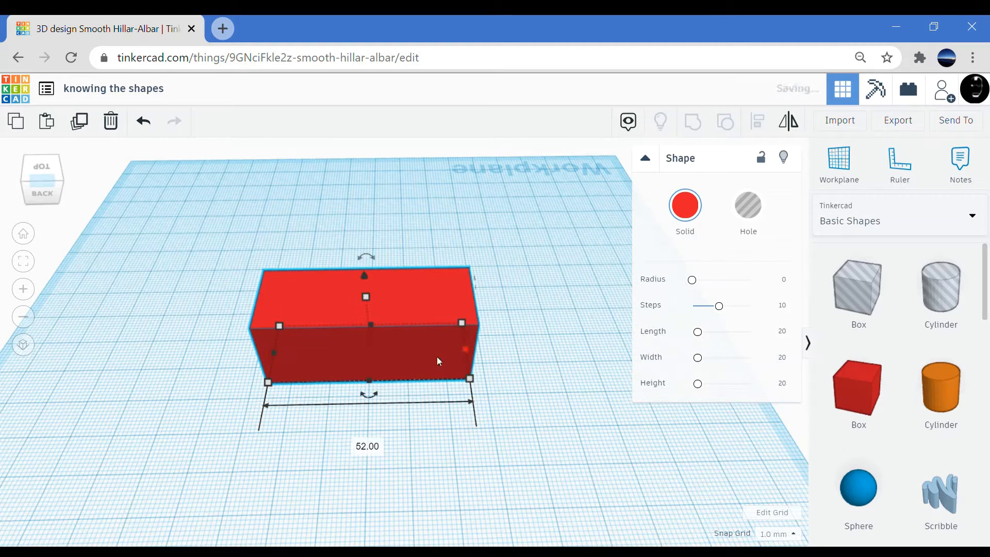
drag(368, 384, 468, 484)
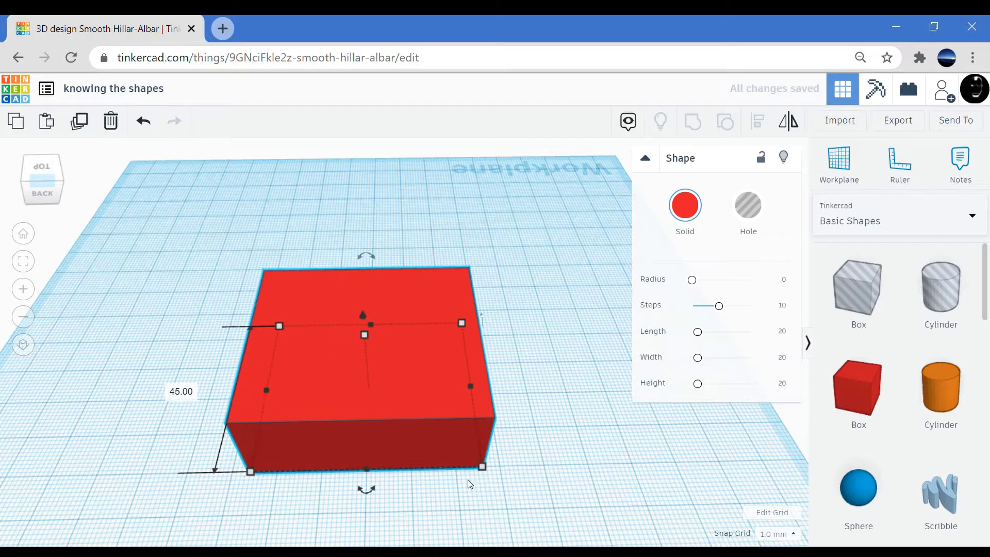
drag(364, 334, 355, 259)
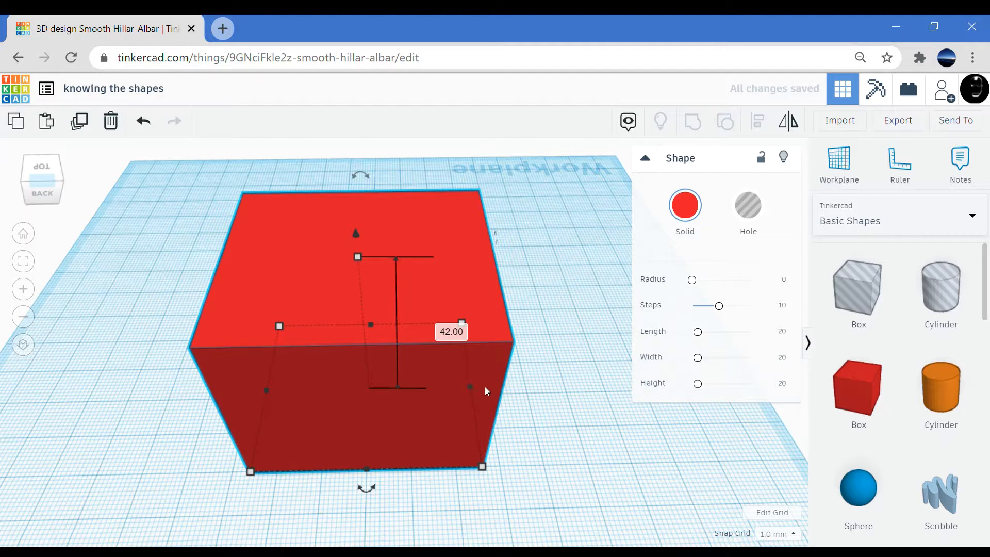
mouse_move(471, 386)
mouse_down()
mouse_move(354, 387)
mouse_move(482, 384)
mouse_up()
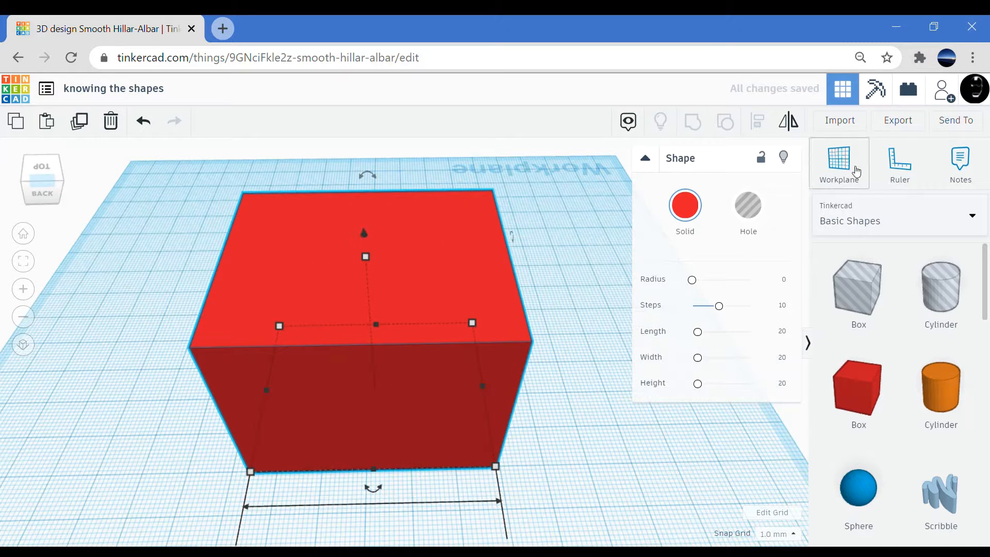
Try another width for the box, undo it, and raise the box 5 mm above the workplane
drag(56, 195, 43, 193)
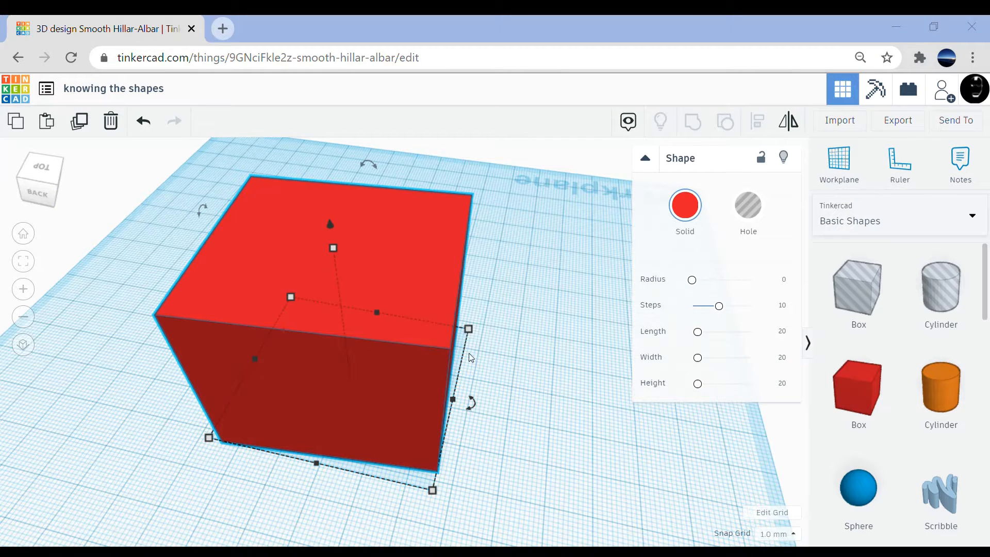
drag(453, 400, 278, 330)
key(ctrl+z)
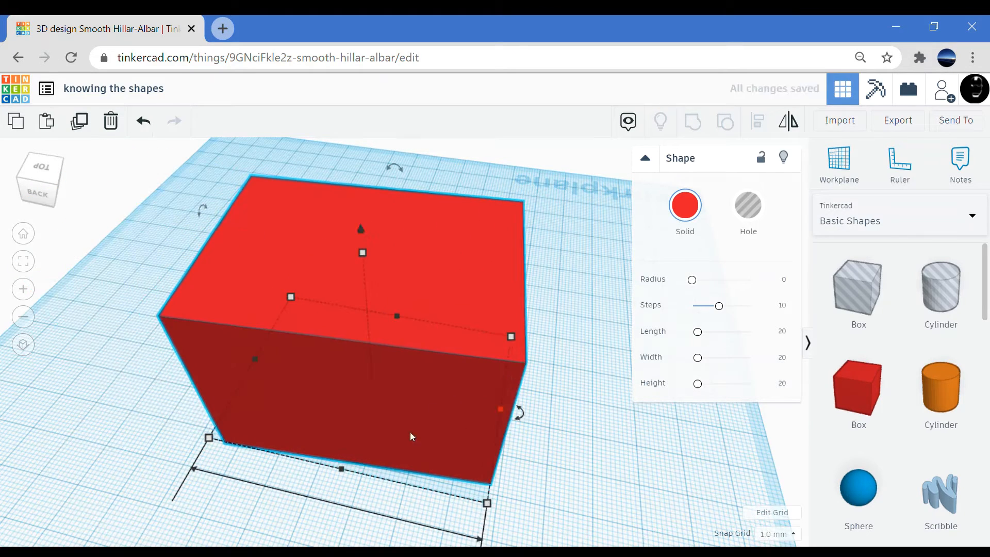
mouse_move(338, 473)
mouse_down()
mouse_move(413, 246)
mouse_move(412, 317)
mouse_move(344, 461)
mouse_up()
drag(361, 228, 371, 206)
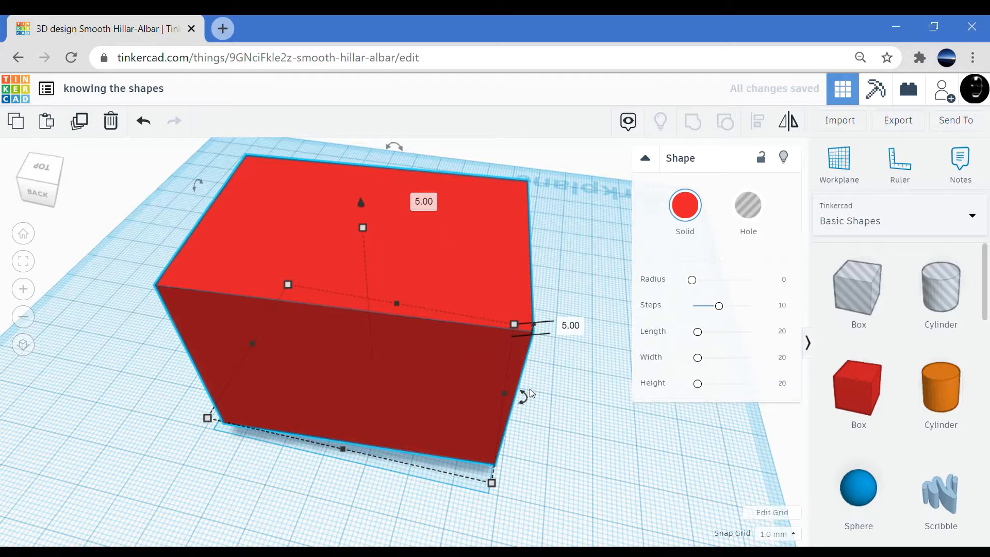
Try rotating the box to -135° and back to 0° around the vertical axis, and delete the box
drag(531, 392, 245, 413)
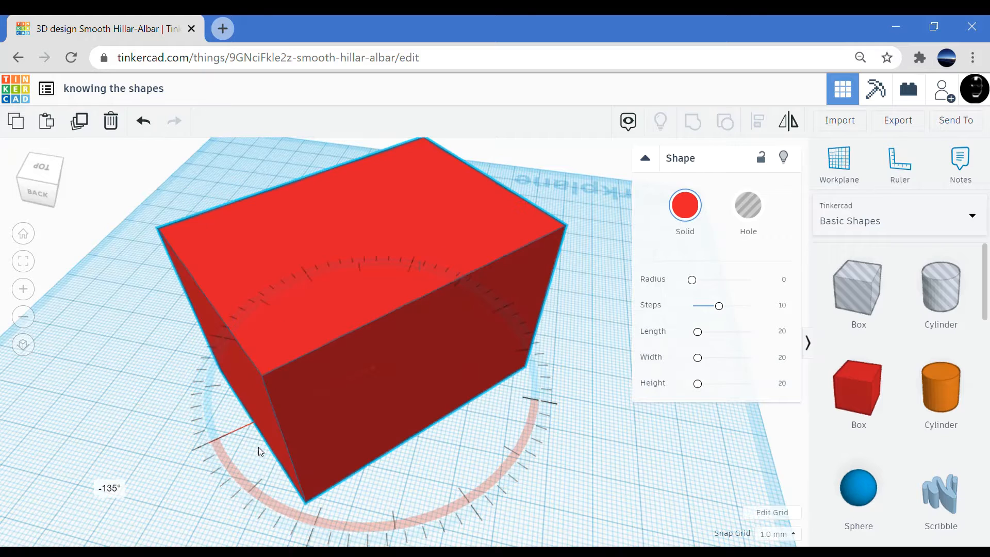
drag(261, 451, 502, 391)
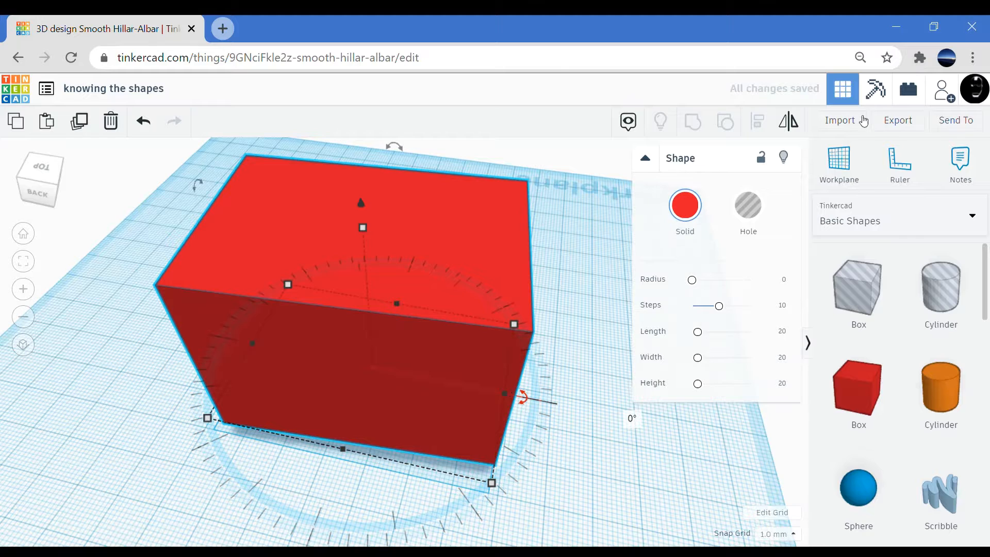
scroll(243, 272, down, 3)
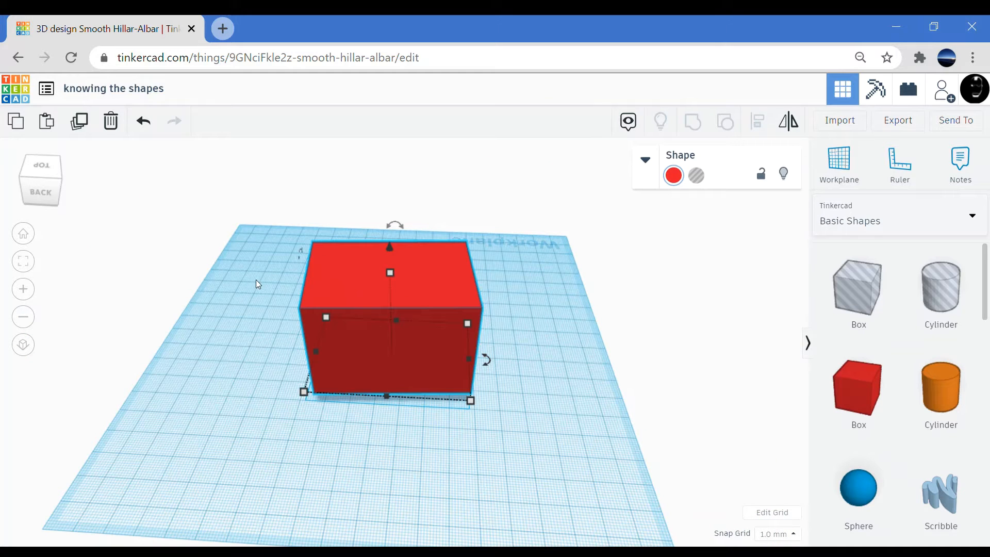
key(Delete)
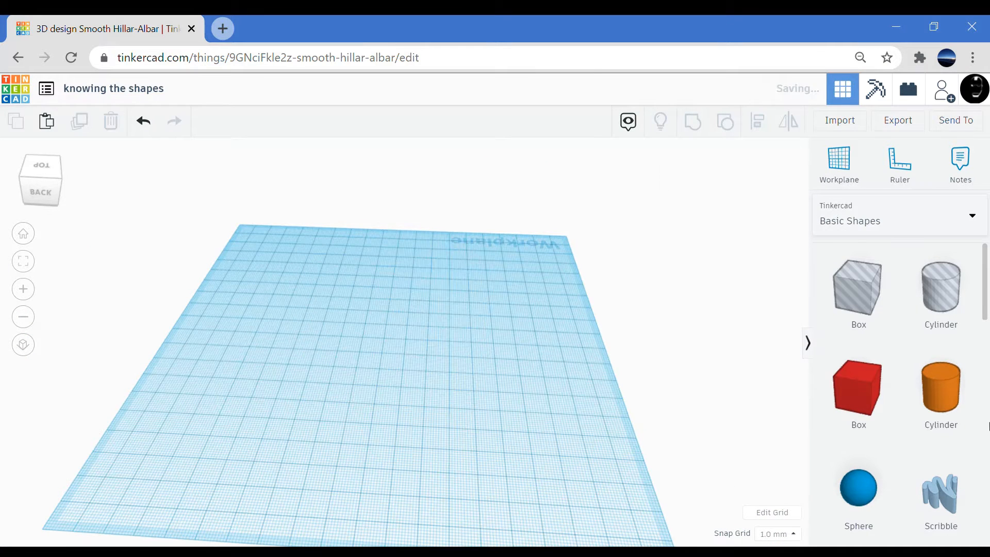
Place a solid orange cylinder toward the far side of the workplane and try its rotation handle
drag(941, 392, 325, 296)
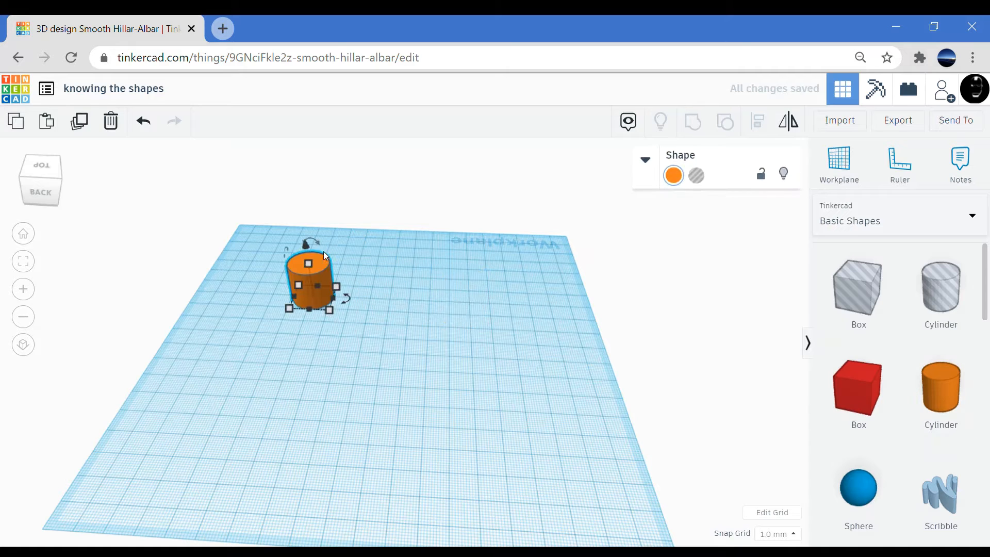
drag(317, 242, 297, 198)
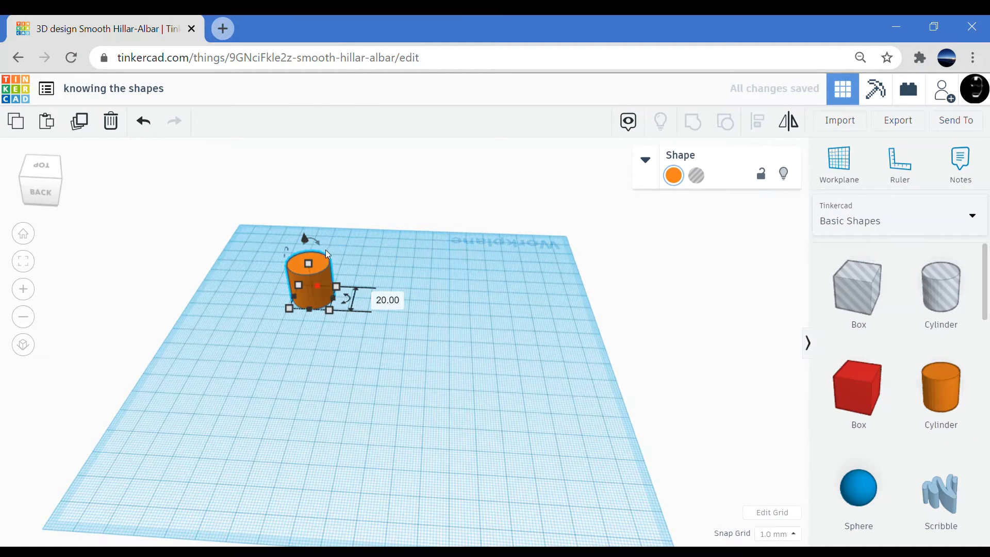
mouse_move(317, 240)
mouse_down()
mouse_move(338, 272)
mouse_move(320, 249)
mouse_move(296, 247)
mouse_move(313, 248)
mouse_up()
Place a blue sphere beside the cylinder and scale it uniformly to about 69 mm tall
scroll(879, 425, down, 4)
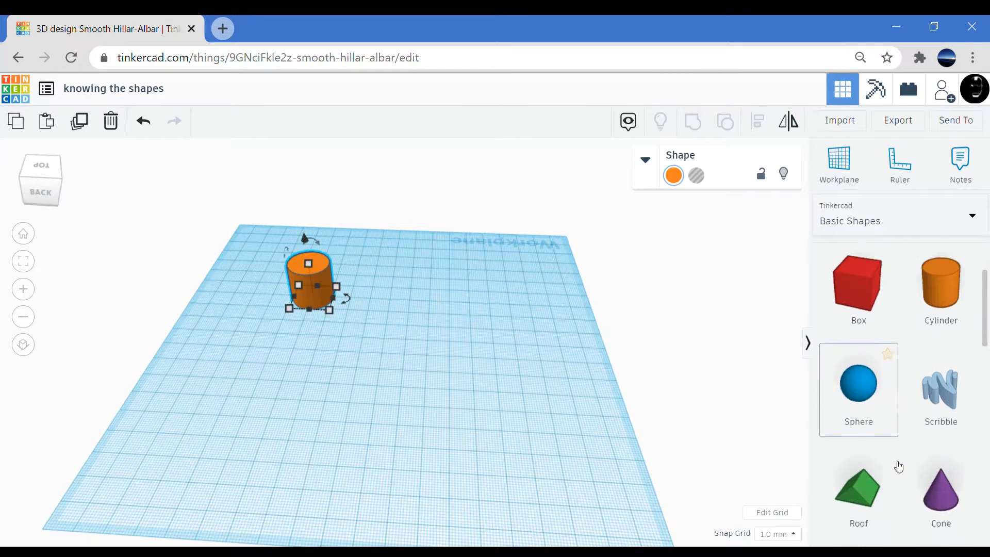
drag(888, 289, 413, 335)
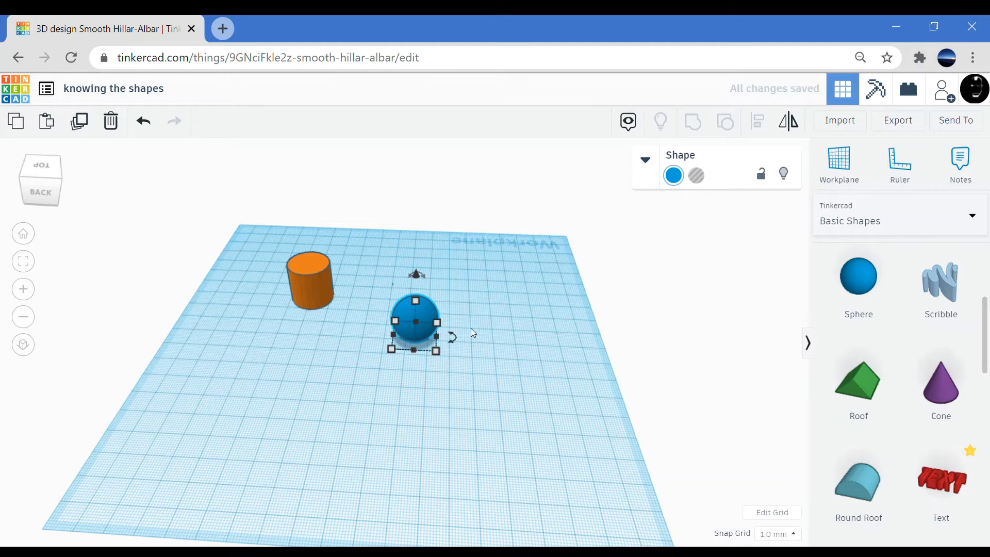
shift+drag(415, 300, 431, 194)
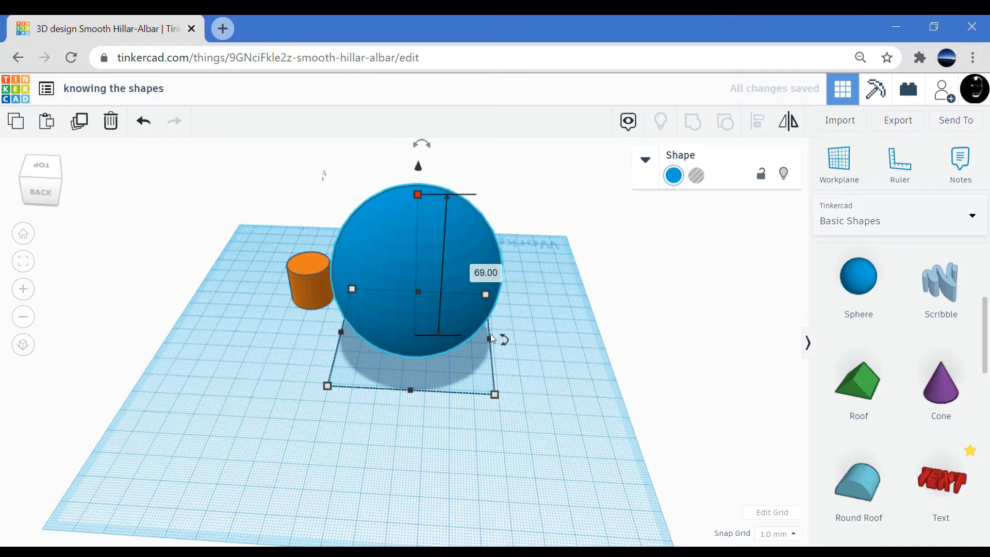
Narrow the sphere to about 29.5 mm wide, rotate the ellipsoid 90° onto its side, and tilt it around other axes
drag(491, 339, 405, 334)
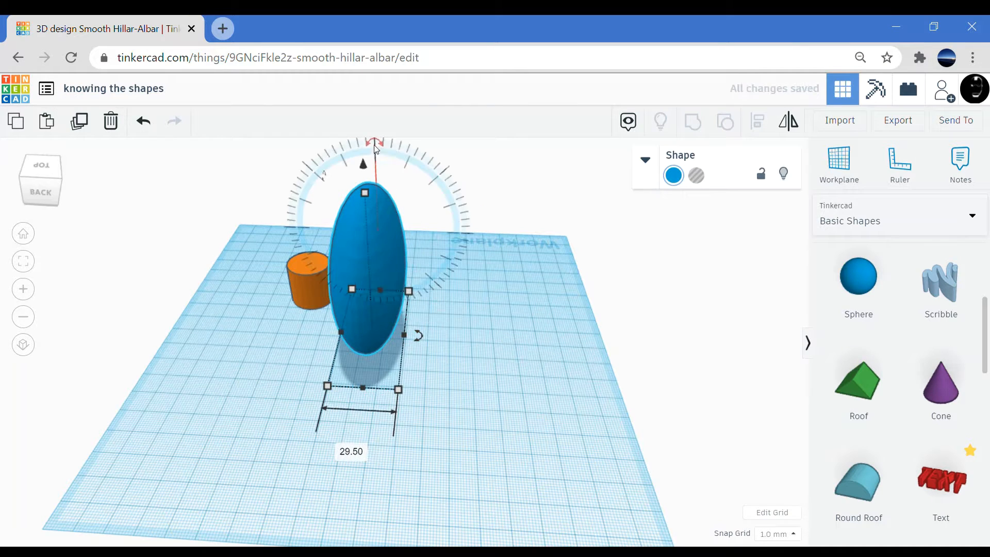
drag(390, 156, 431, 237)
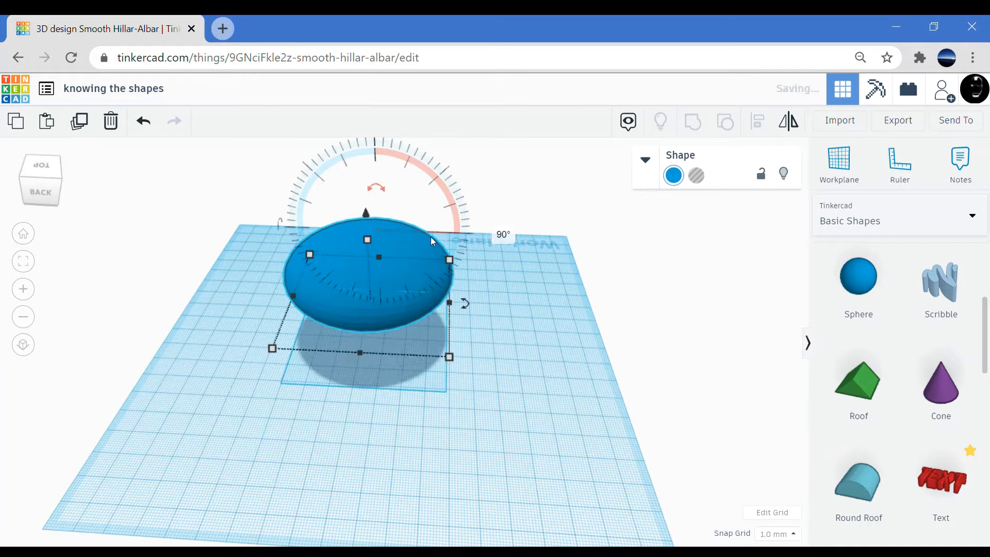
drag(277, 225, 272, 273)
drag(460, 328, 394, 364)
Place a round roof shape to the side of the ellipsoid and rotate it about -121°
scroll(876, 428, down, 5)
drag(858, 274, 512, 384)
drag(505, 346, 435, 397)
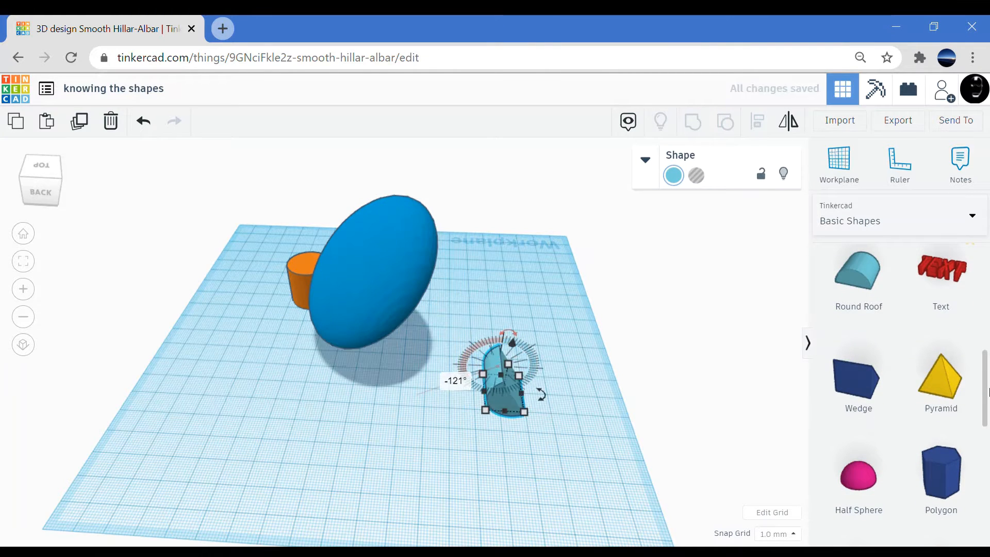
Place a pyramid on the near part of the workplane
drag(938, 379, 304, 425)
scroll(923, 412, down, 6)
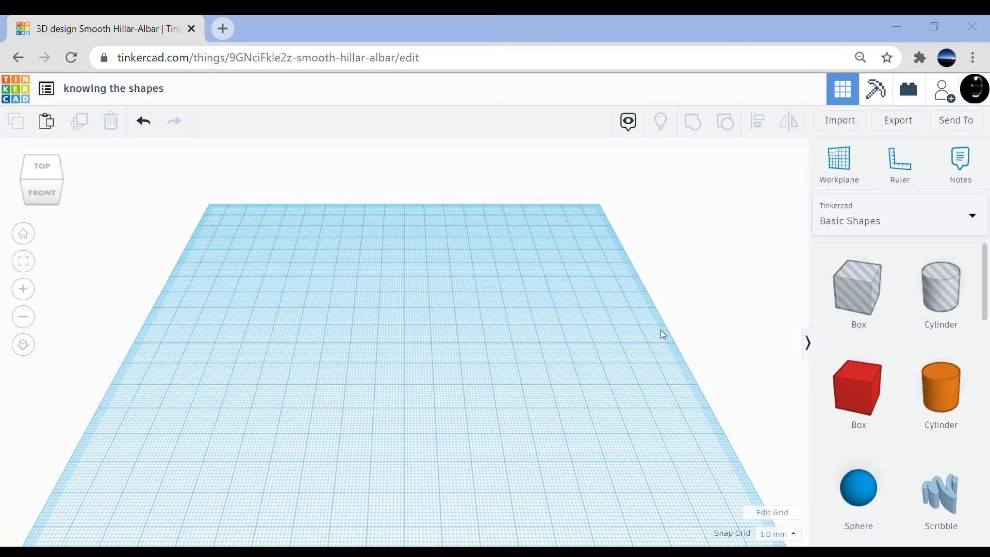
Place a box on the empty workplane and turn it into a hole
drag(842, 391, 377, 366)
right_drag(408, 403, 446, 387)
scroll(447, 387, up, 2)
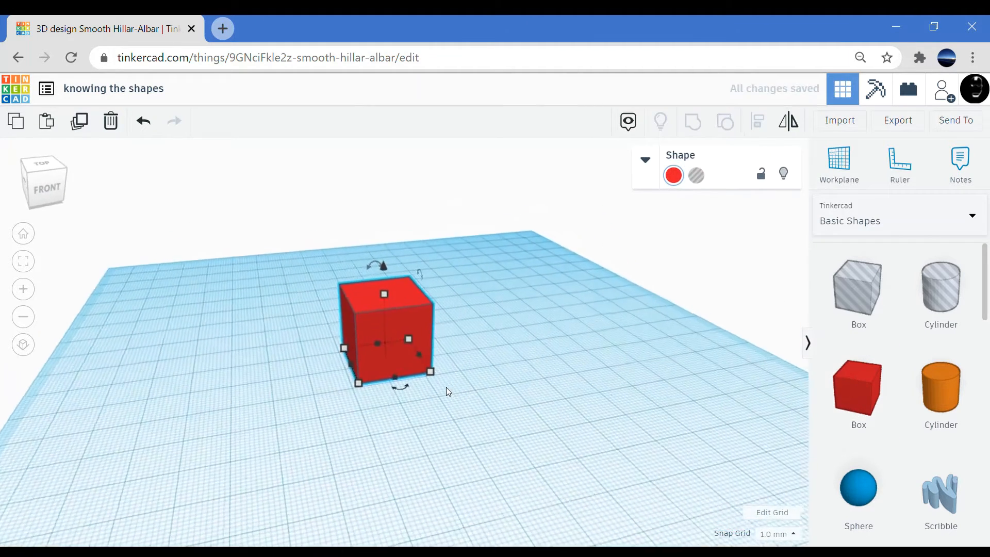
scroll(447, 386, up, 2)
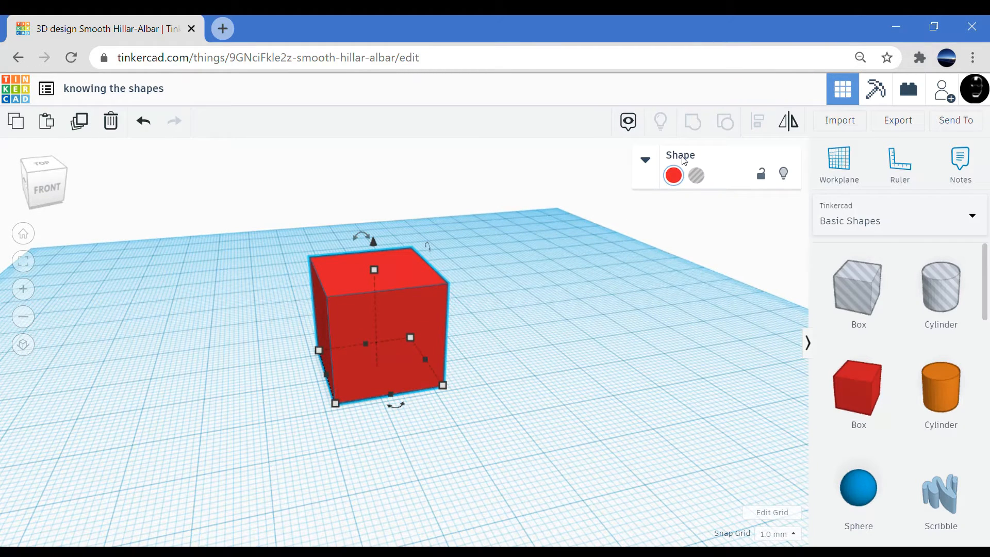
click(644, 160)
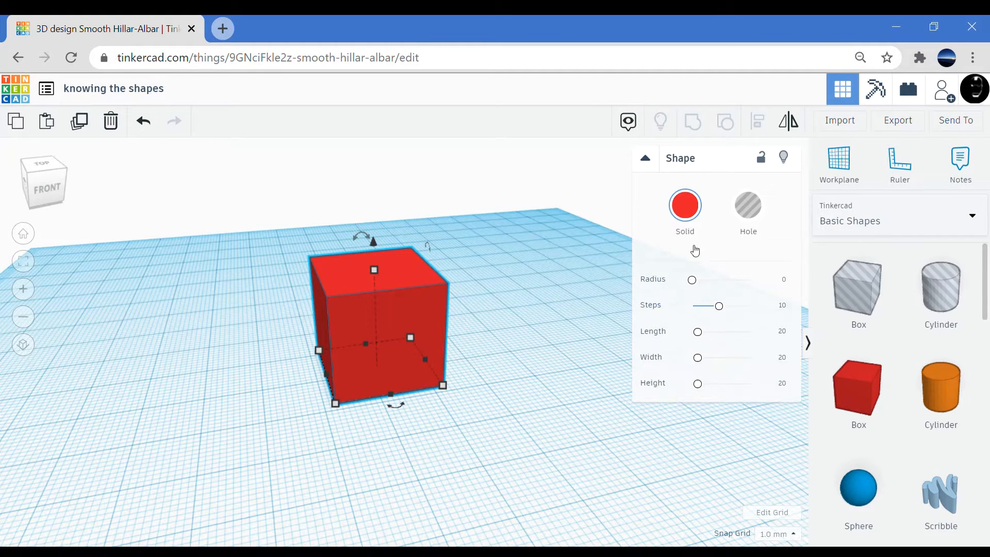
click(760, 220)
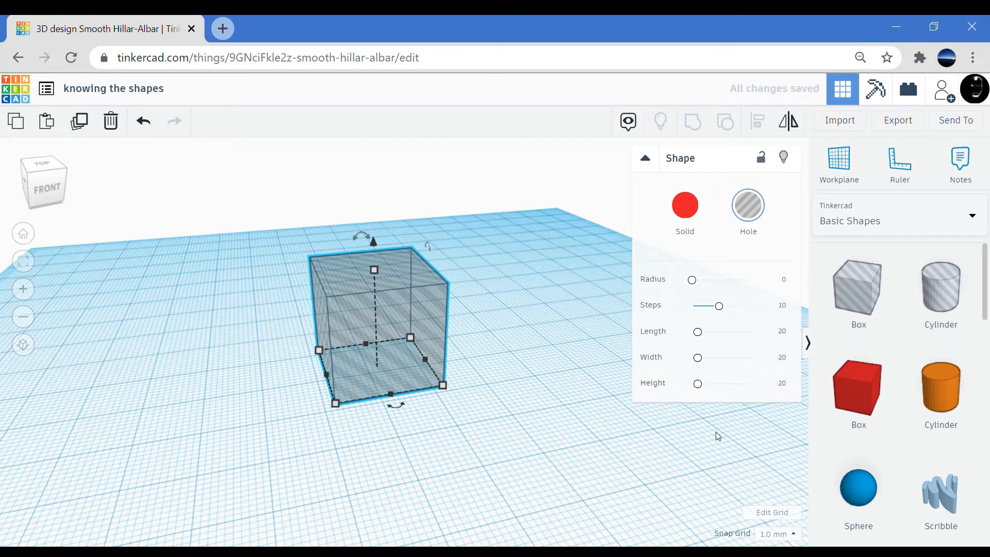
Place a second, solid box overlapping the hole box and group both to cut a notch in the solid
drag(831, 426, 281, 355)
drag(406, 338, 363, 327)
drag(194, 212, 409, 354)
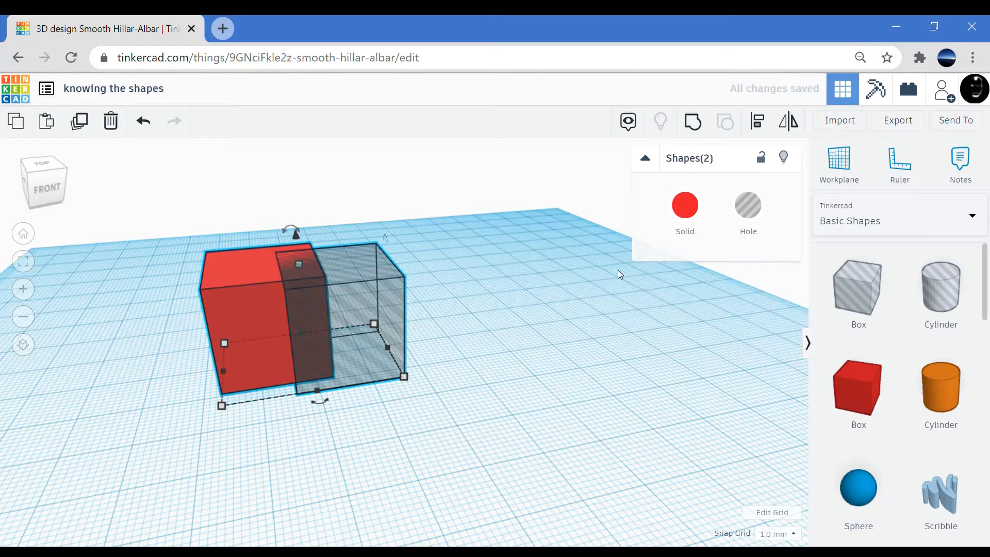
click(700, 133)
right_drag(453, 333, 347, 344)
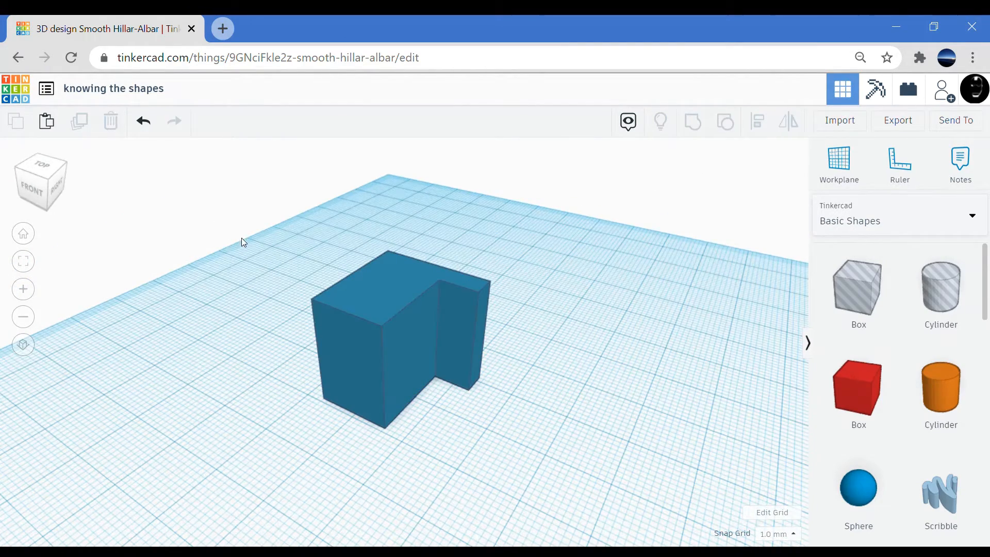
Try the preset magenta and yellow colours on the notched shape
click(418, 364)
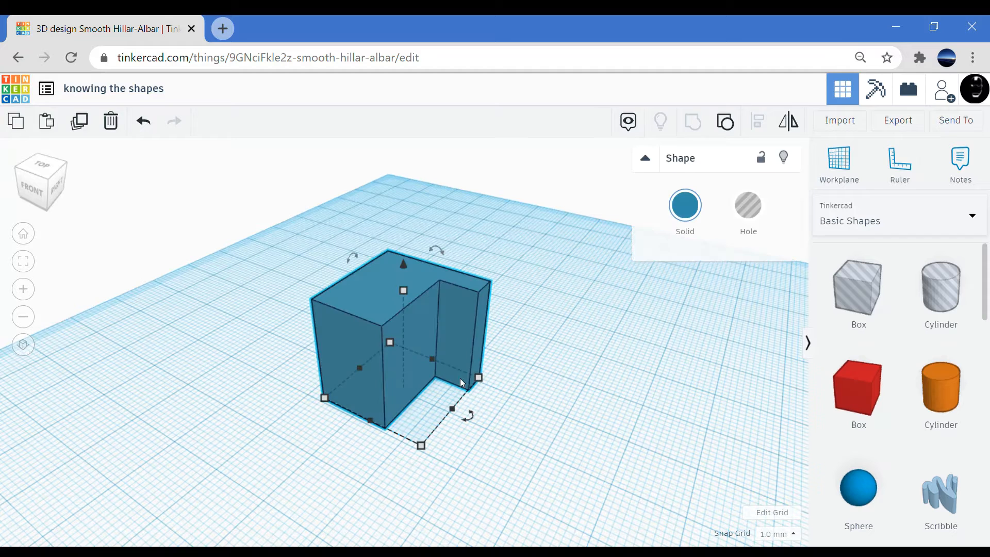
click(685, 223)
click(696, 268)
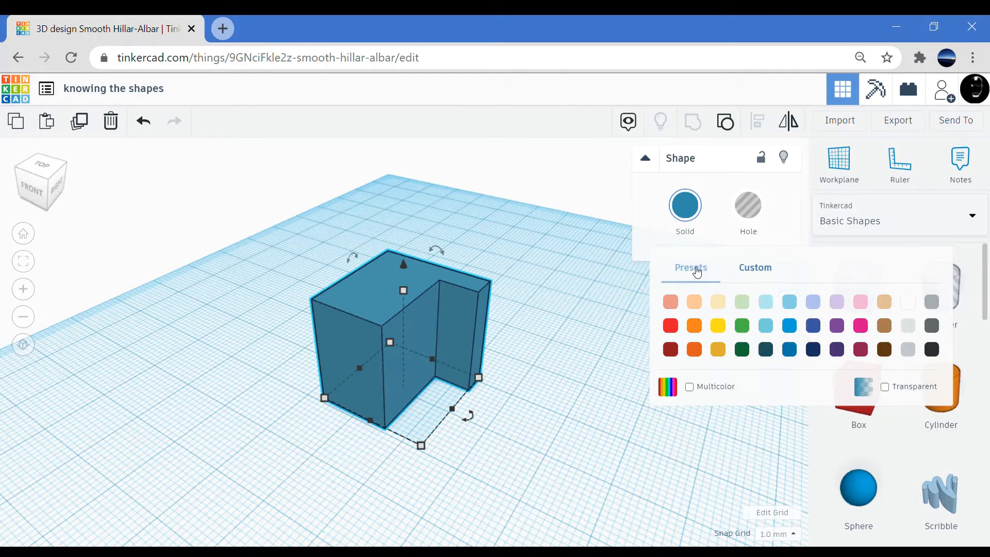
click(861, 327)
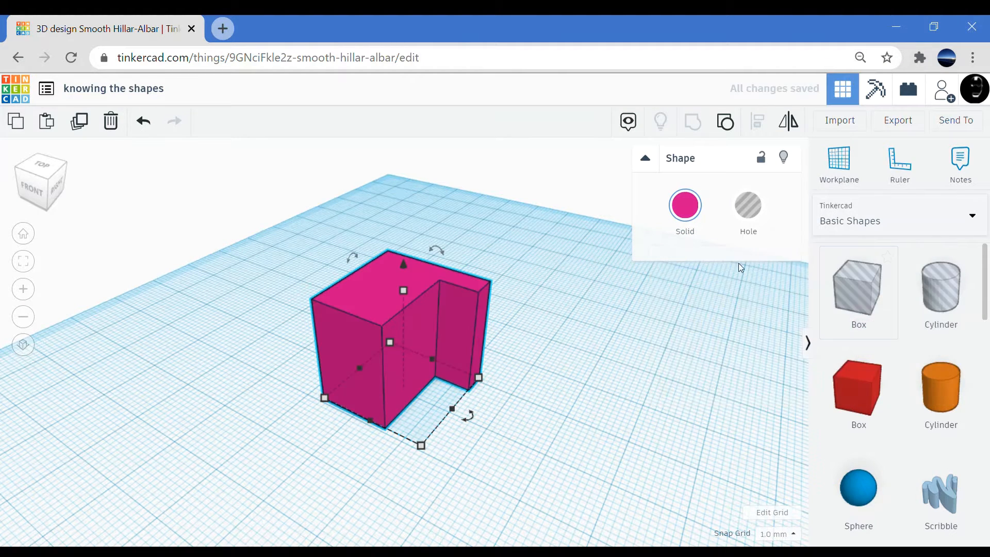
click(690, 213)
click(717, 326)
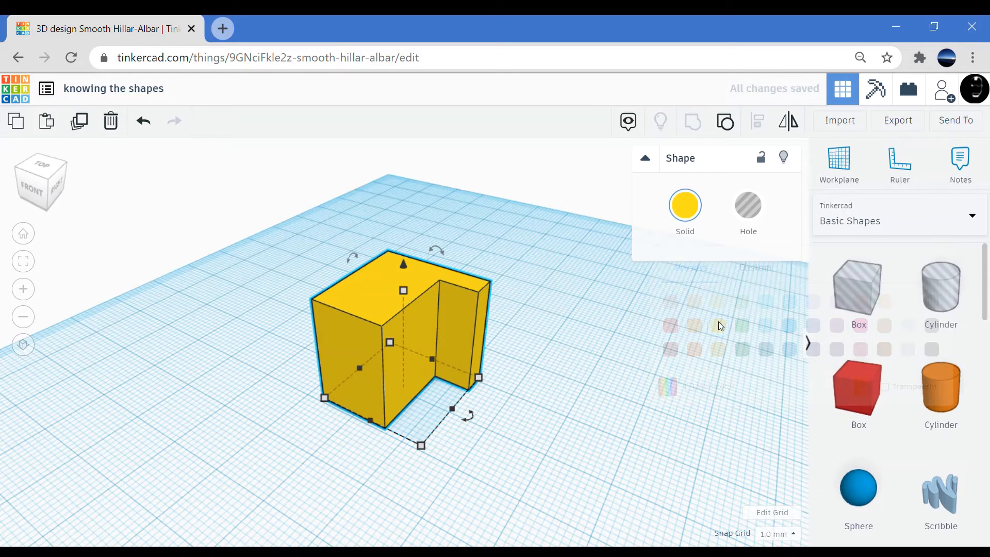
Give the notched shape a custom muted green colour, hex 56a286
click(685, 206)
click(759, 278)
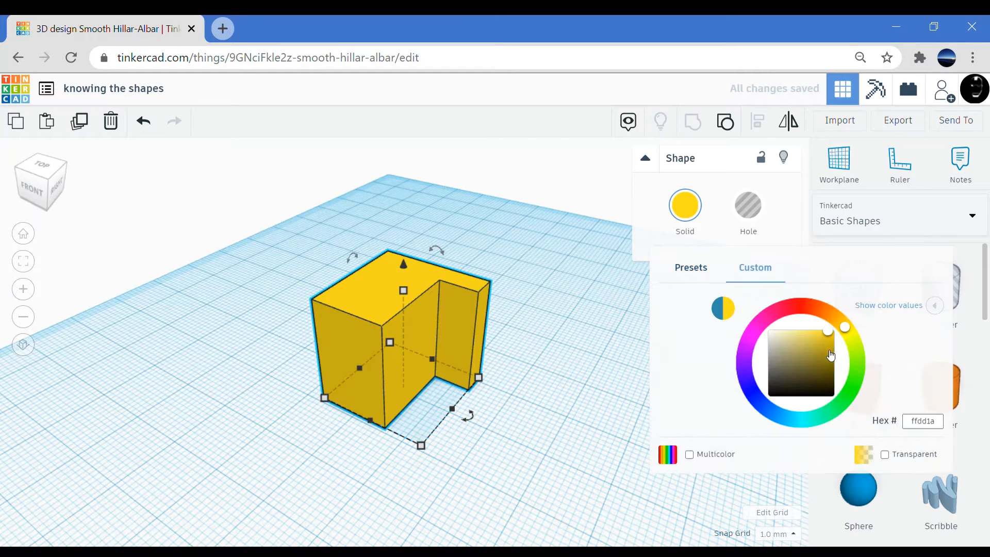
drag(830, 355, 799, 354)
drag(844, 327, 819, 416)
drag(914, 424, 951, 428)
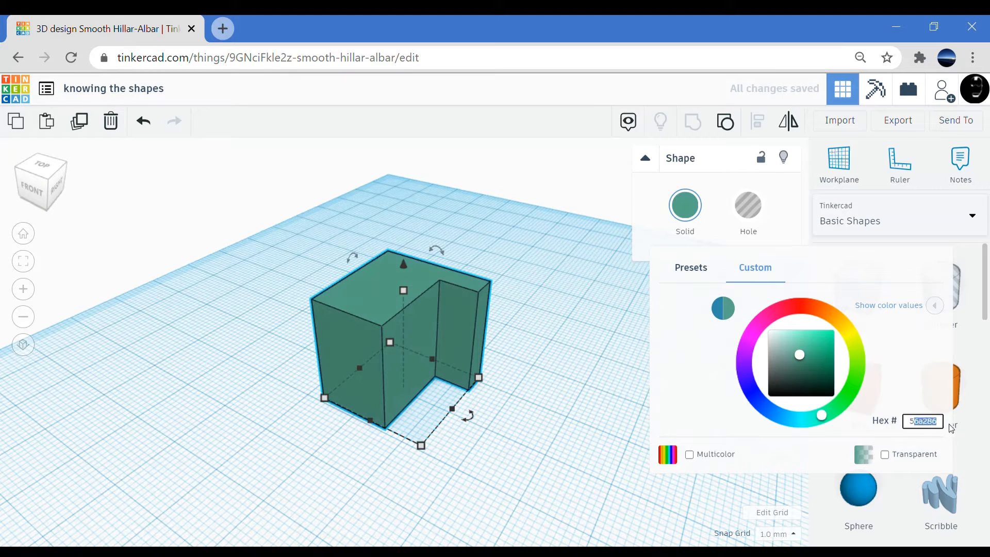
Turn on Multicolor and Transparent for the notched shape
click(895, 442)
click(736, 453)
click(884, 454)
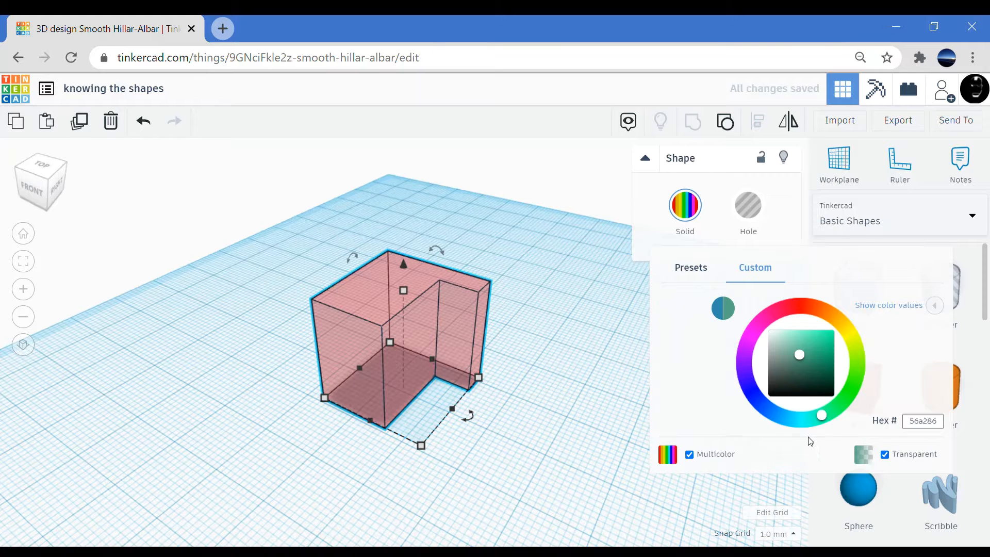
Turn off Multicolor and Transparent for the notched shape
click(696, 458)
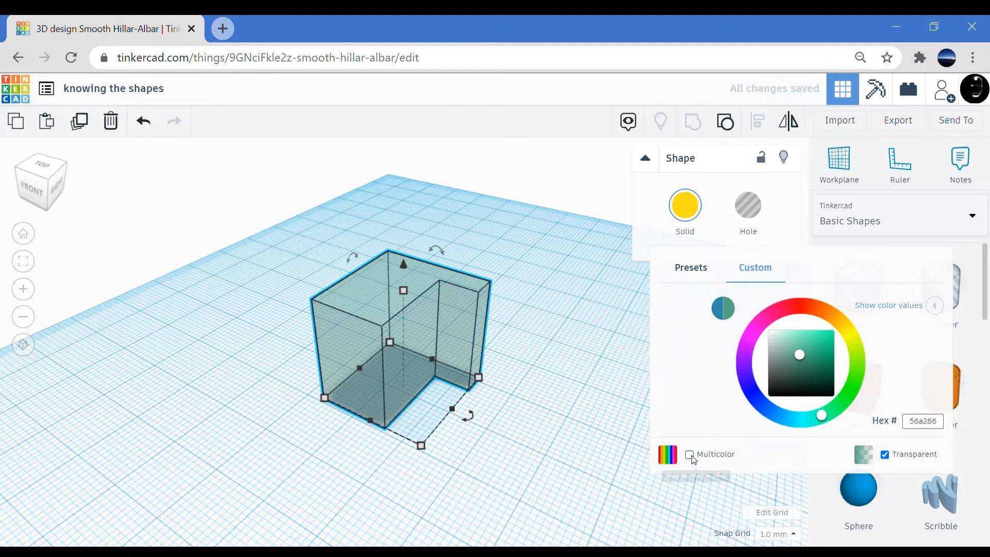
click(885, 455)
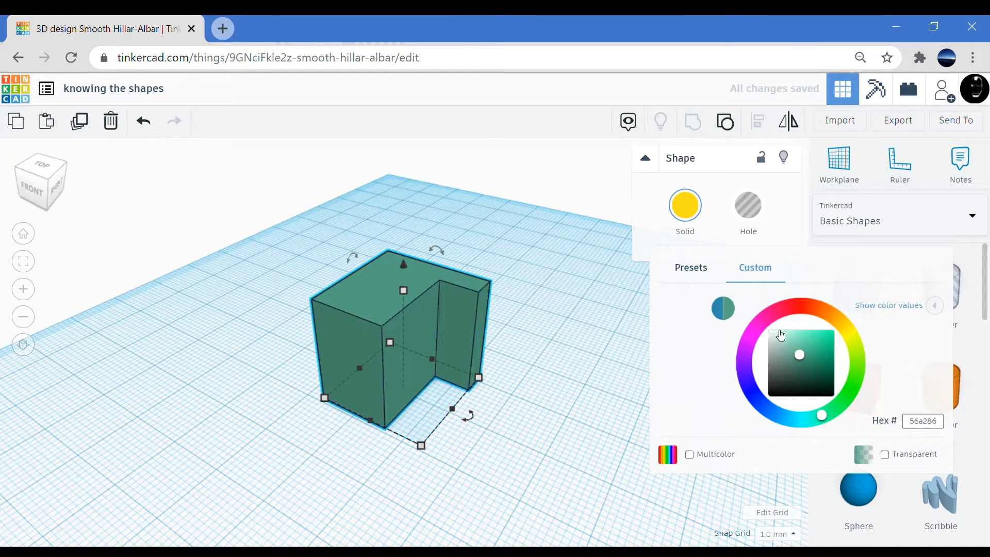
click(685, 213)
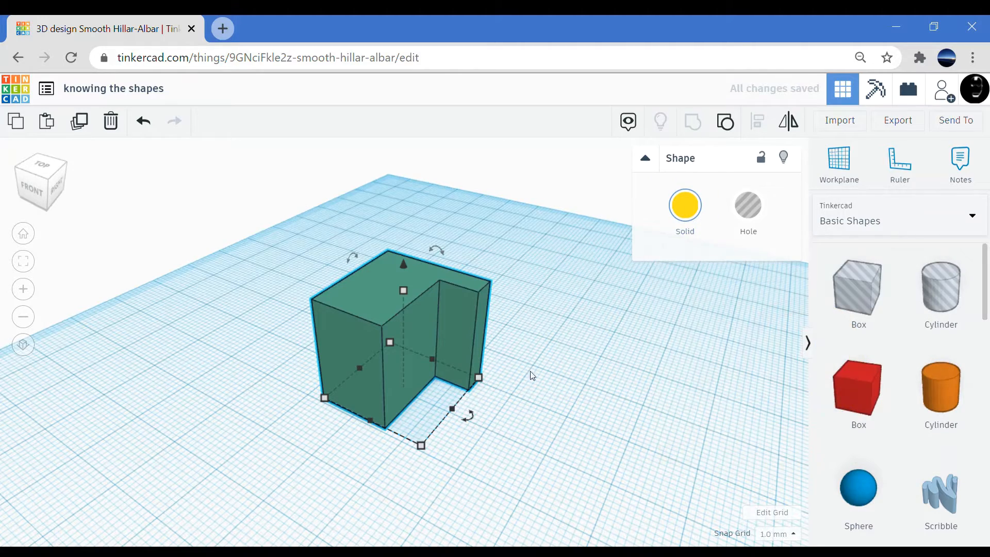
right_drag(583, 433, 509, 379)
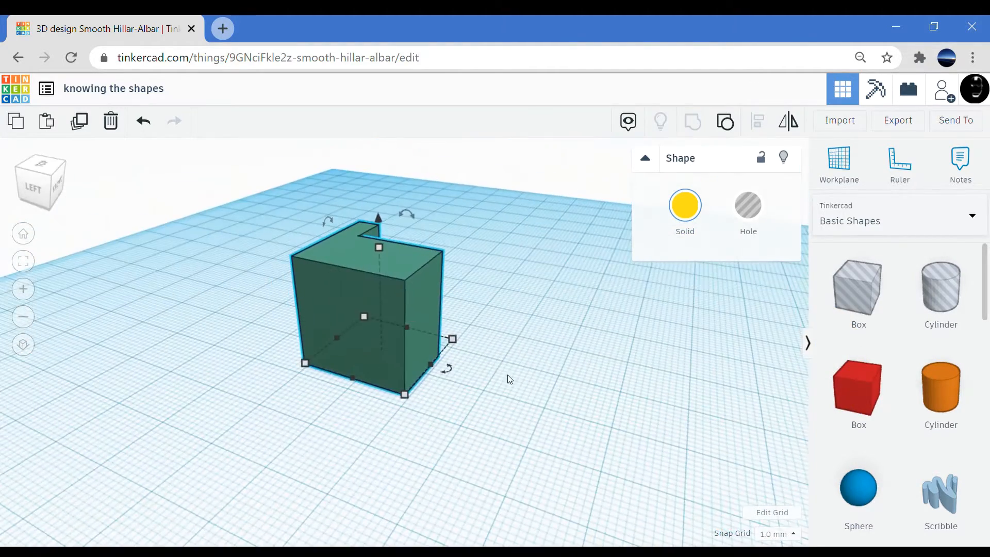
Apply the preset dark green colour to the notched shape
click(685, 209)
click(691, 267)
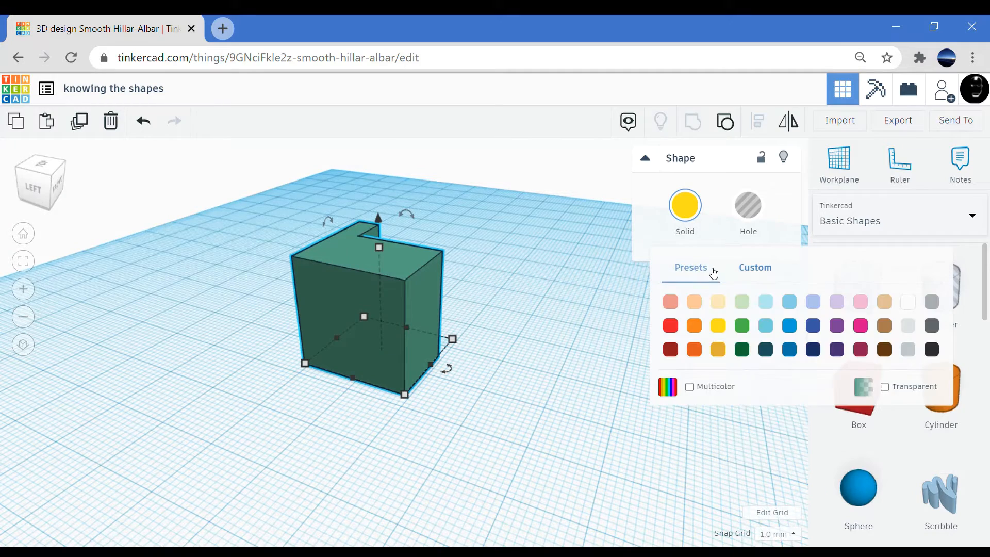
click(737, 345)
right_drag(628, 343, 454, 212)
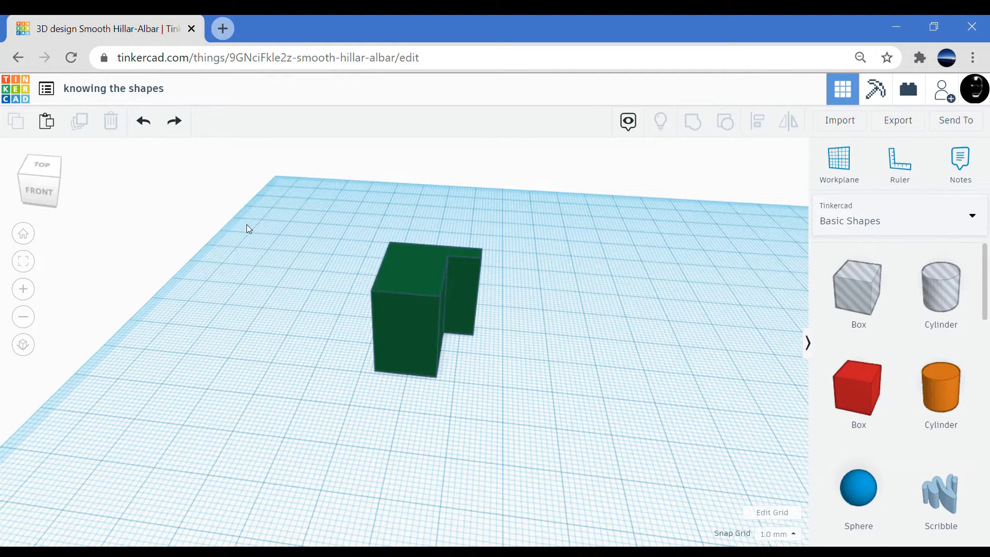
click(449, 295)
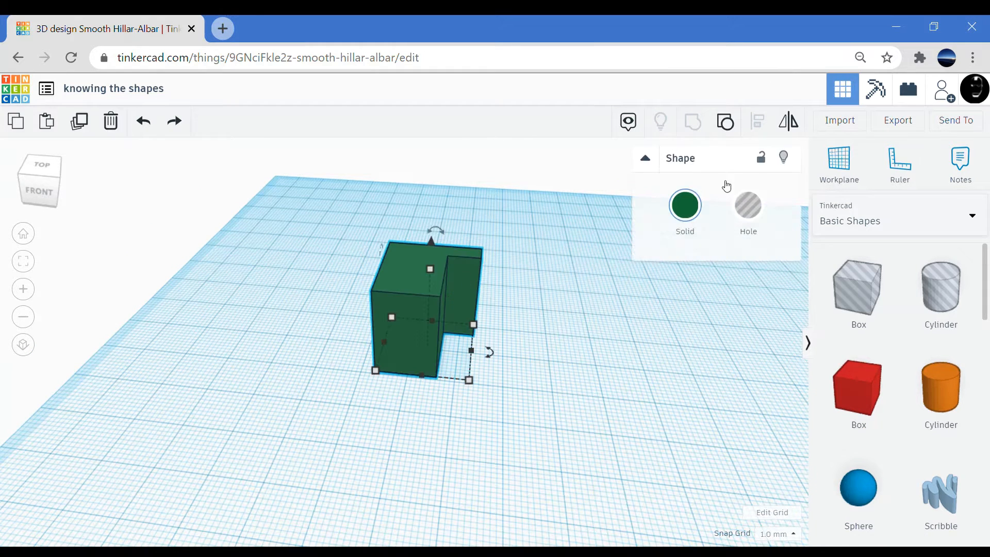
click(644, 160)
click(645, 159)
Replace the notched green shape with a solid red box, shifted 52 mm and 7 mm across the workplane
drag(839, 394, 598, 369)
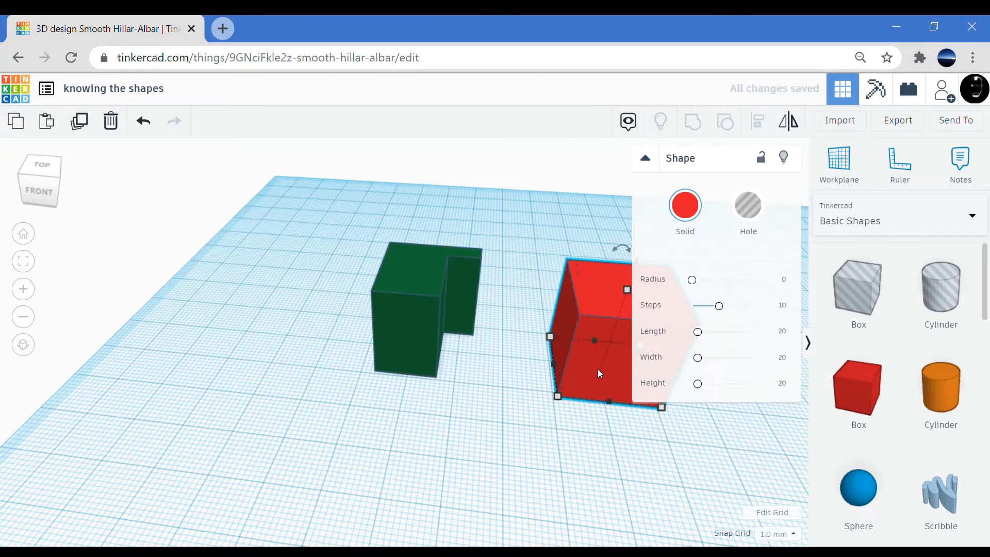
click(421, 314)
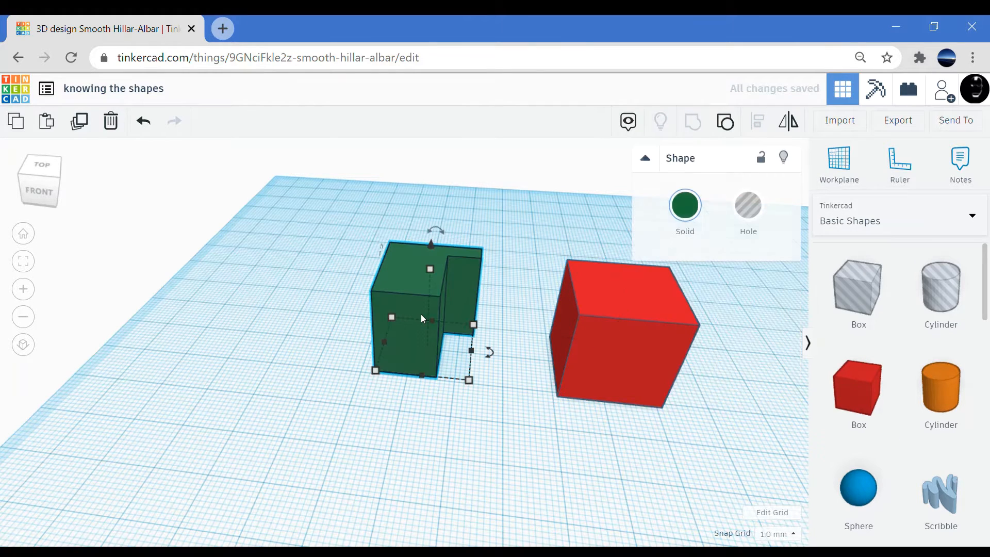
click(620, 323)
click(458, 301)
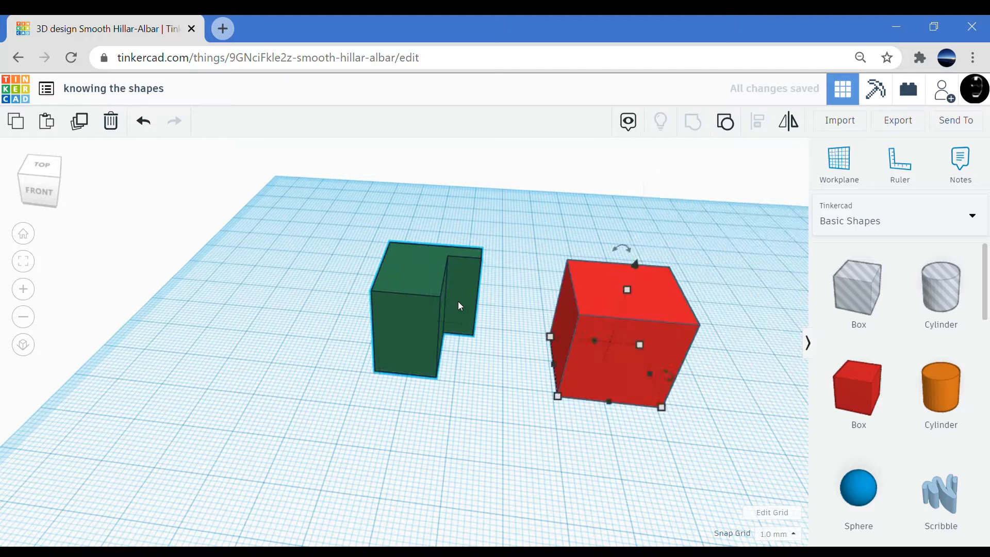
key(Delete)
click(640, 339)
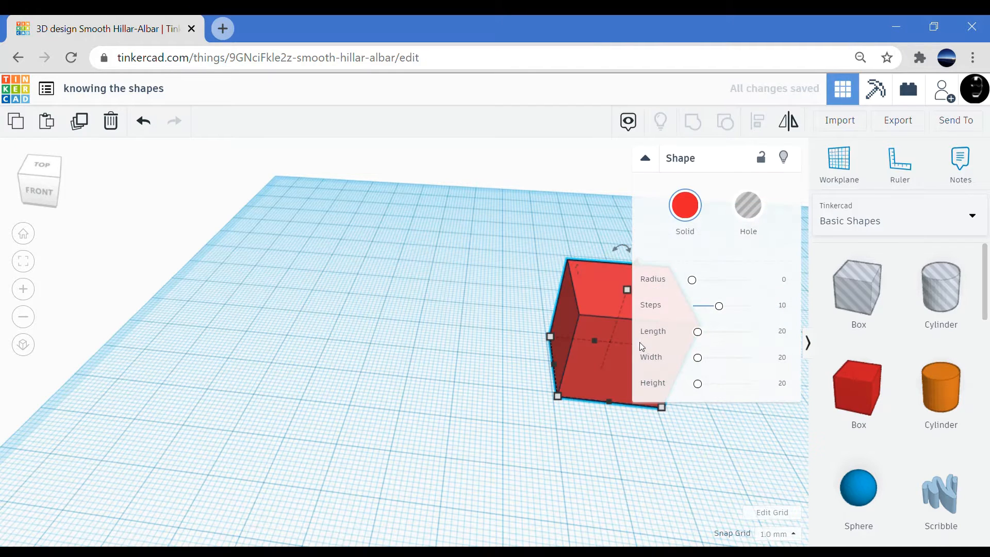
drag(609, 343, 330, 302)
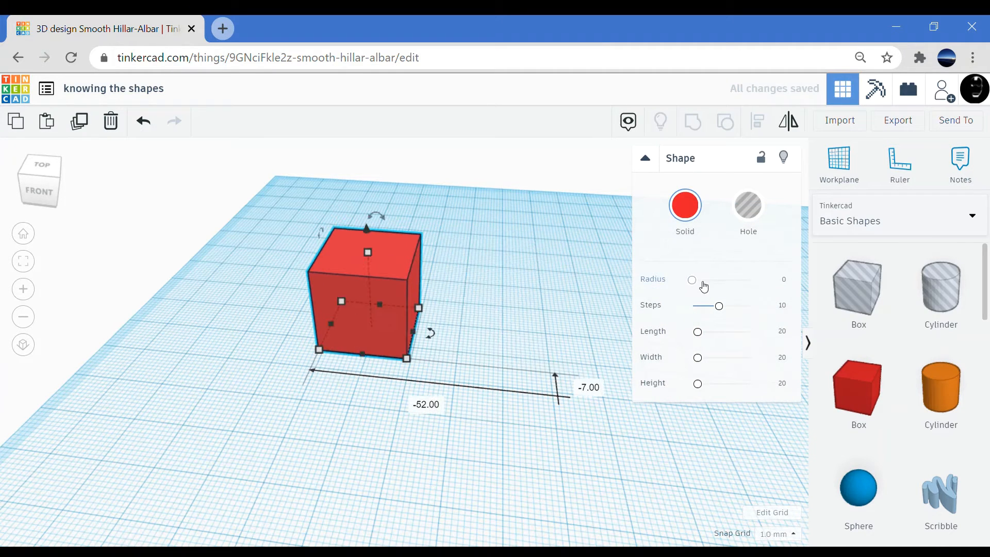
Bevel the red box's edges with Steps 1 and Radius 1.72, and scale the box proportionally to 36 mm high
drag(710, 308, 699, 280)
shift+drag(373, 252, 367, 176)
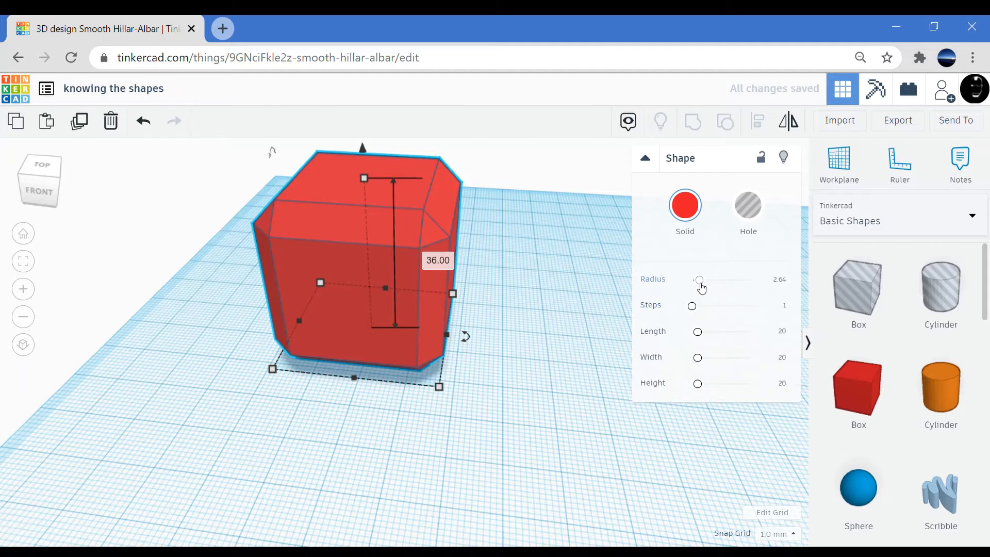
drag(699, 280, 696, 280)
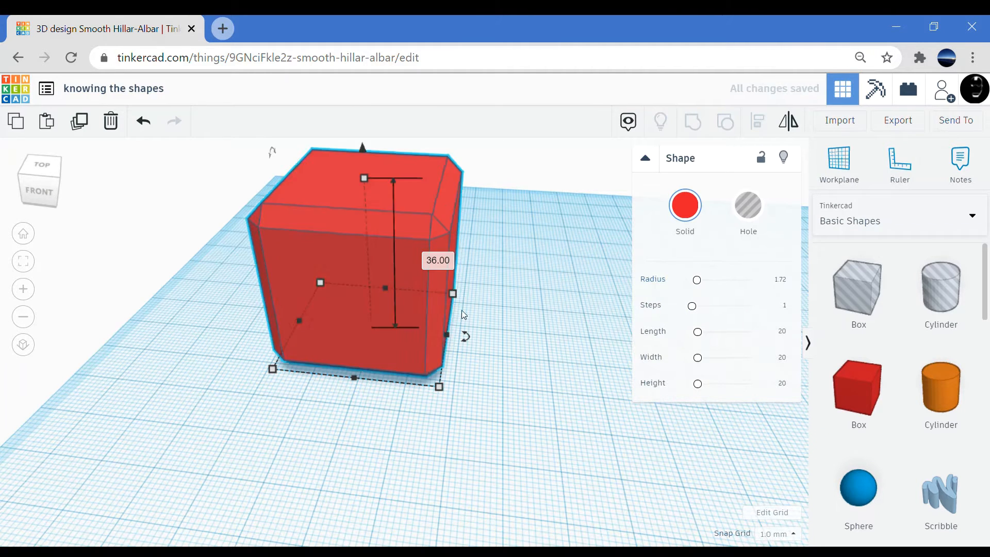
Try smoothly rounded edges on the red box by raising Steps to 20
mouse_move(463, 314)
right_down()
mouse_move(513, 300)
mouse_move(470, 300)
mouse_move(480, 304)
right_up()
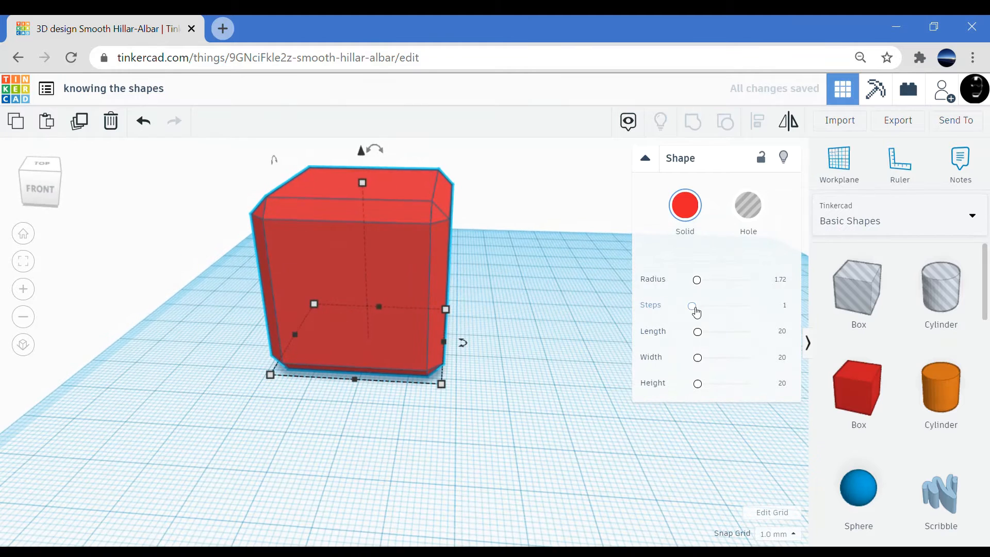
drag(696, 311, 754, 309)
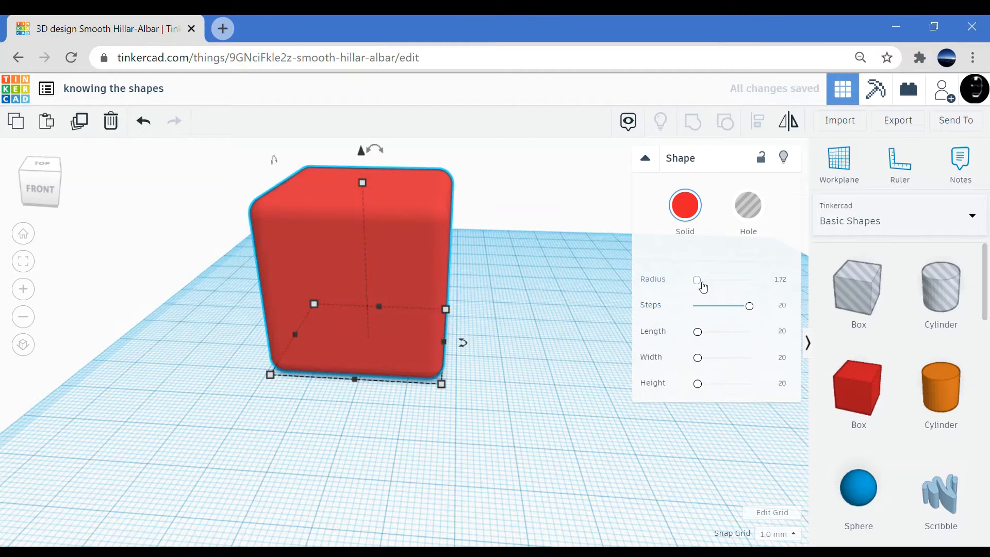
mouse_move(702, 288)
mouse_down()
mouse_move(736, 289)
mouse_move(698, 288)
mouse_up()
Give the box flat bevelled edges with Steps 1 and Radius 1.49, and adjust its Length slightly
drag(750, 308, 666, 316)
drag(692, 279, 697, 280)
right_drag(489, 273, 441, 271)
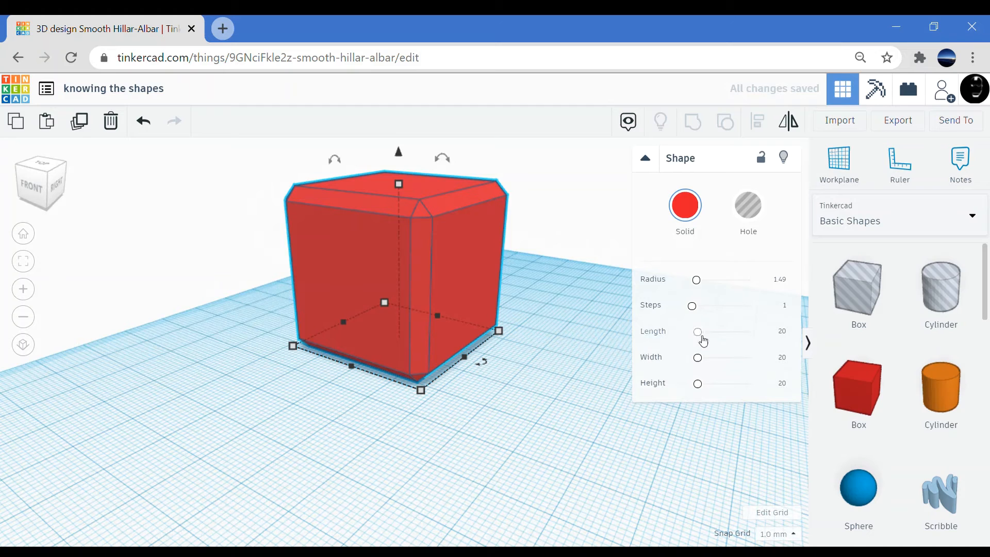
mouse_move(698, 332)
mouse_down()
mouse_move(706, 332)
mouse_move(687, 337)
mouse_move(699, 332)
mouse_up()
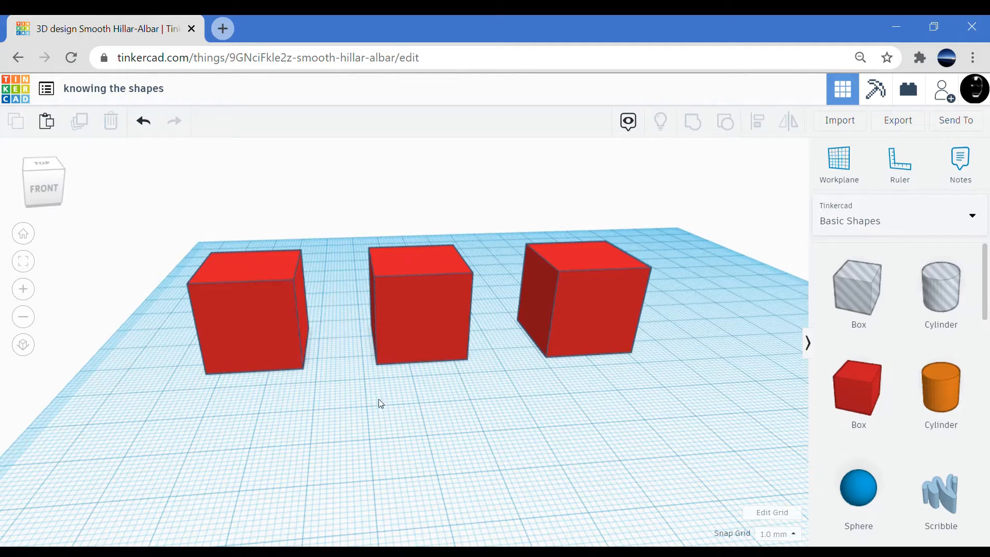
Turn the left box into a sphere with Radius 20 and the middle box into a capsule with Radius 11.15 and Height 40.31
click(249, 325)
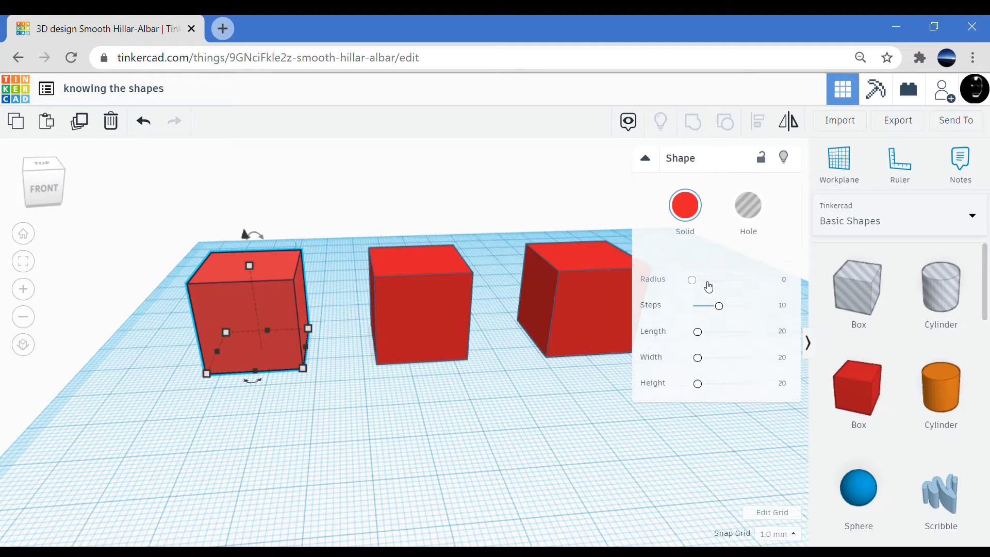
drag(692, 280, 746, 280)
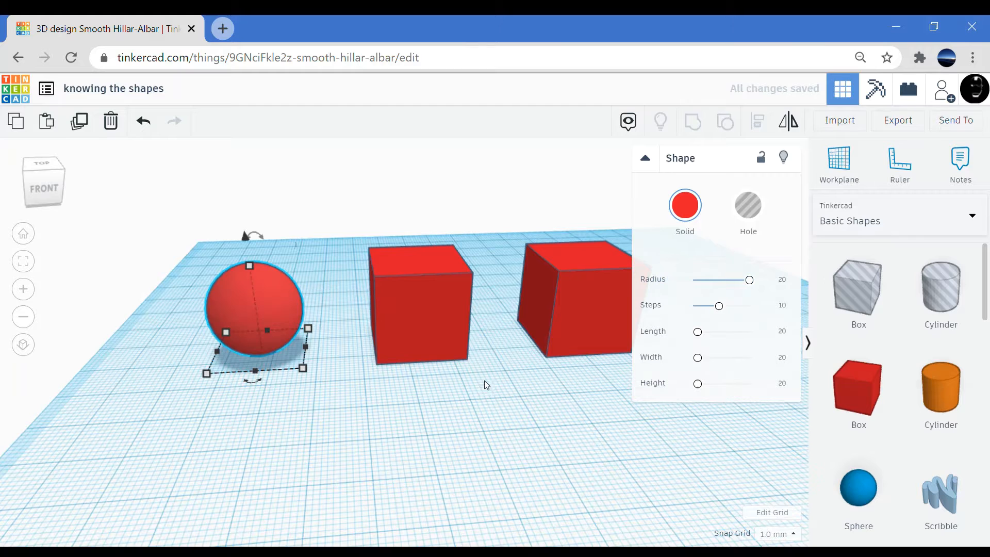
click(423, 301)
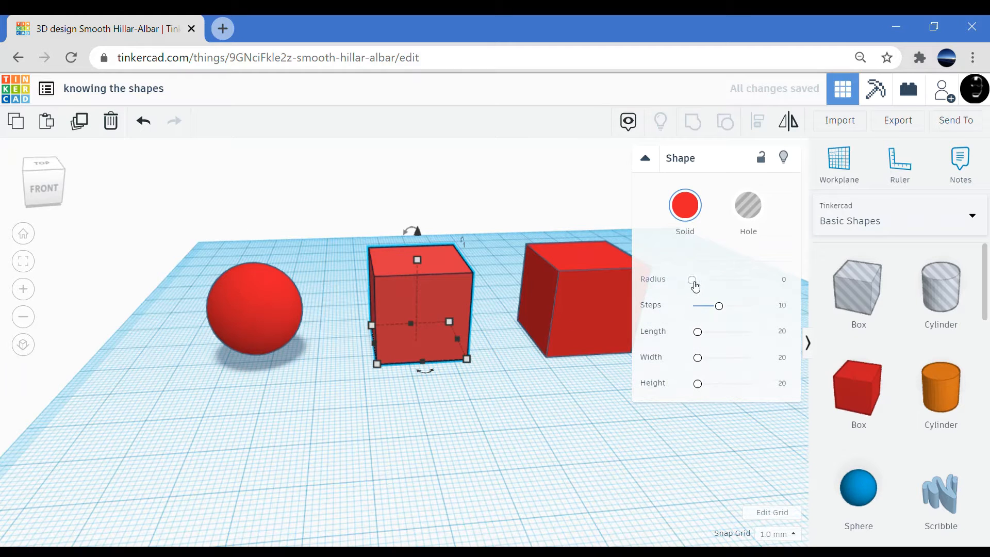
drag(693, 281, 724, 280)
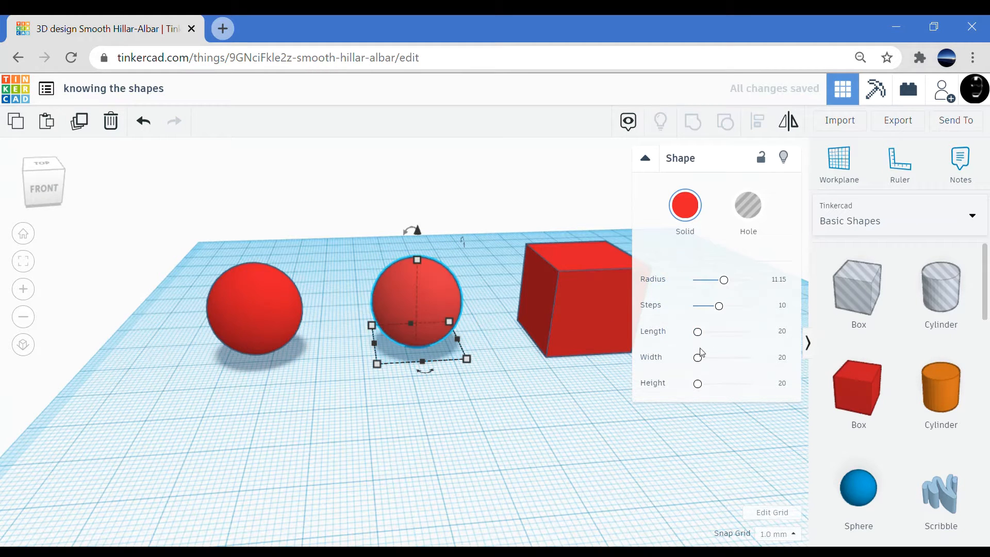
drag(699, 388, 704, 386)
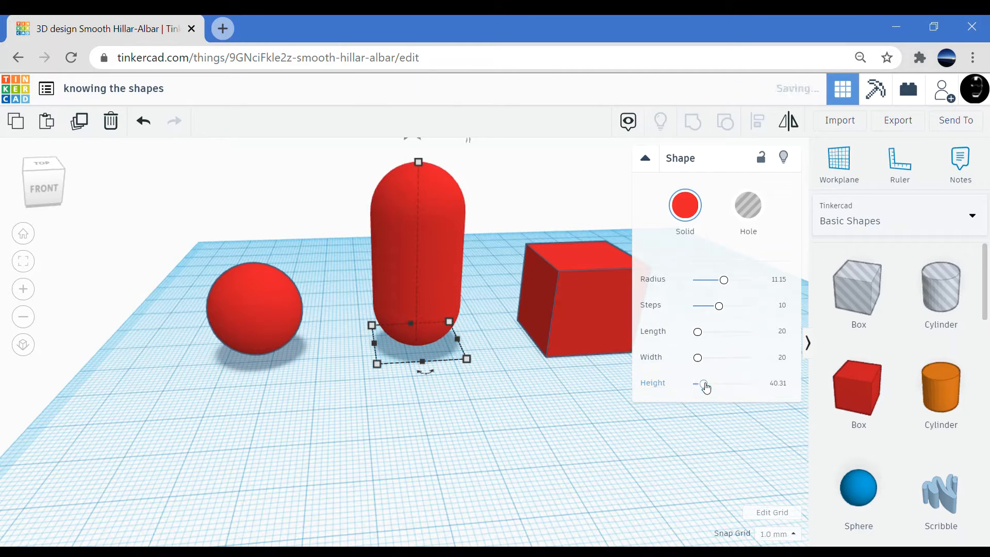
Turn the right box into an octahedron with Steps 1 and Radius 13.91
click(575, 330)
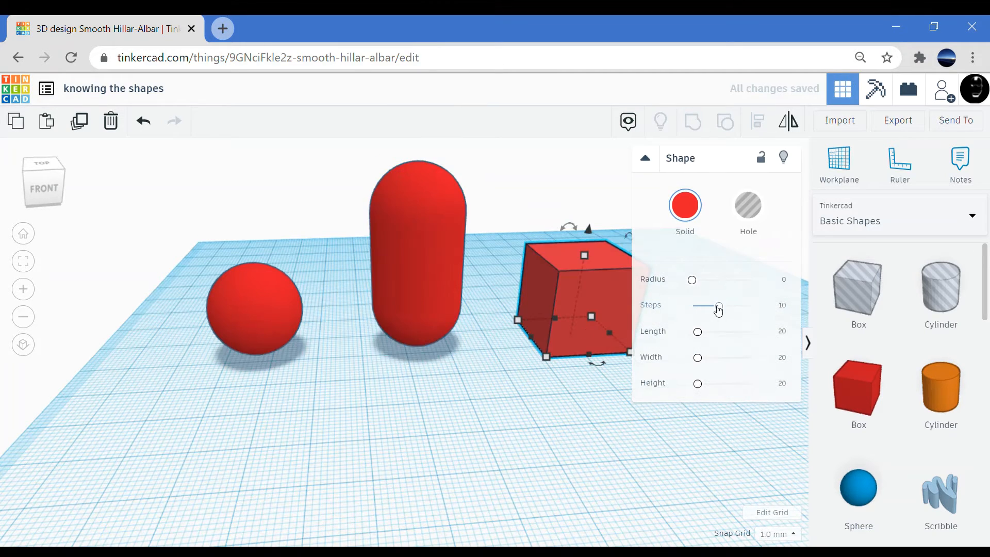
drag(717, 307, 735, 288)
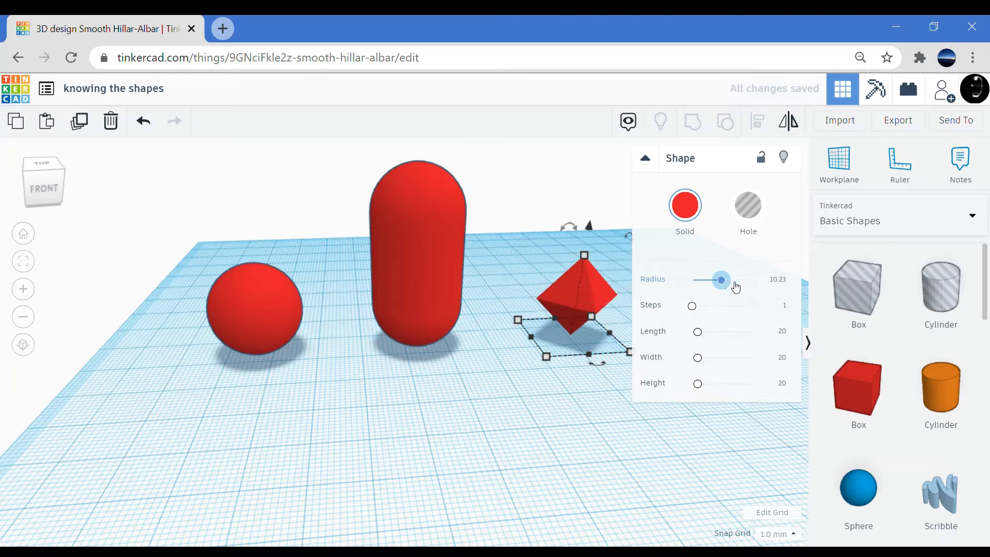
middle_drag(546, 349, 392, 350)
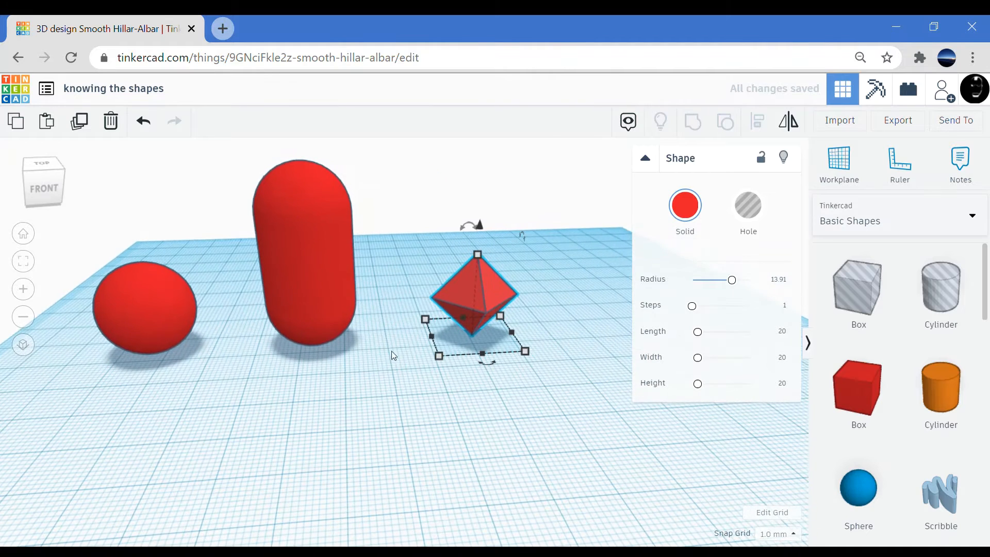
Colour the octahedron preset yellow and the capsule preset green
click(704, 243)
click(719, 327)
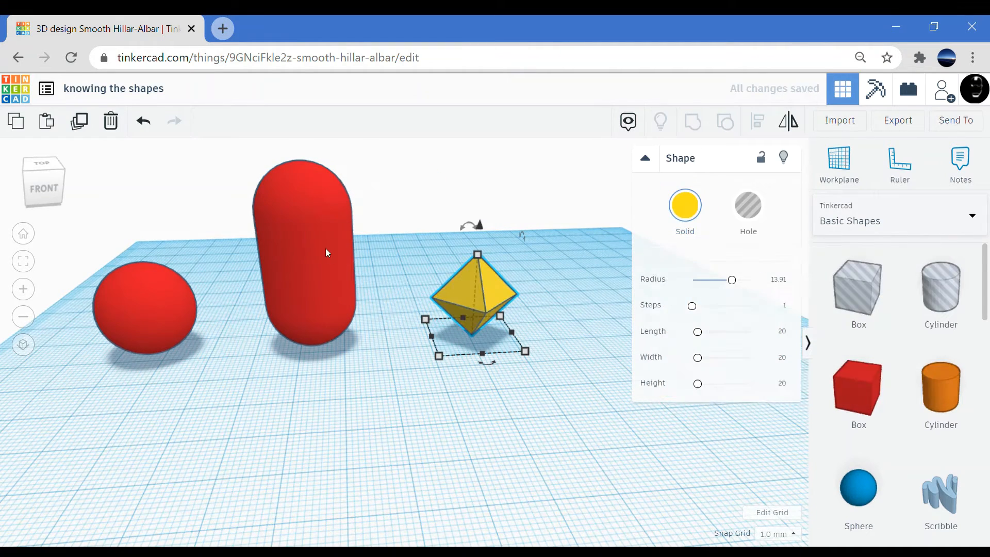
click(325, 249)
click(688, 227)
click(741, 325)
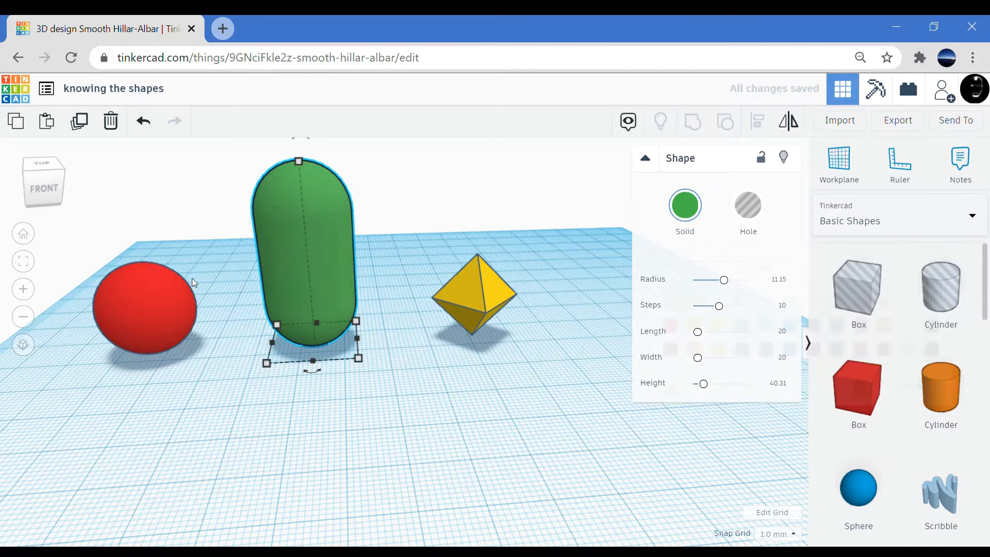
mouse_move(413, 397)
right_down()
mouse_move(261, 397)
mouse_move(141, 425)
mouse_move(387, 412)
mouse_move(428, 389)
right_up()
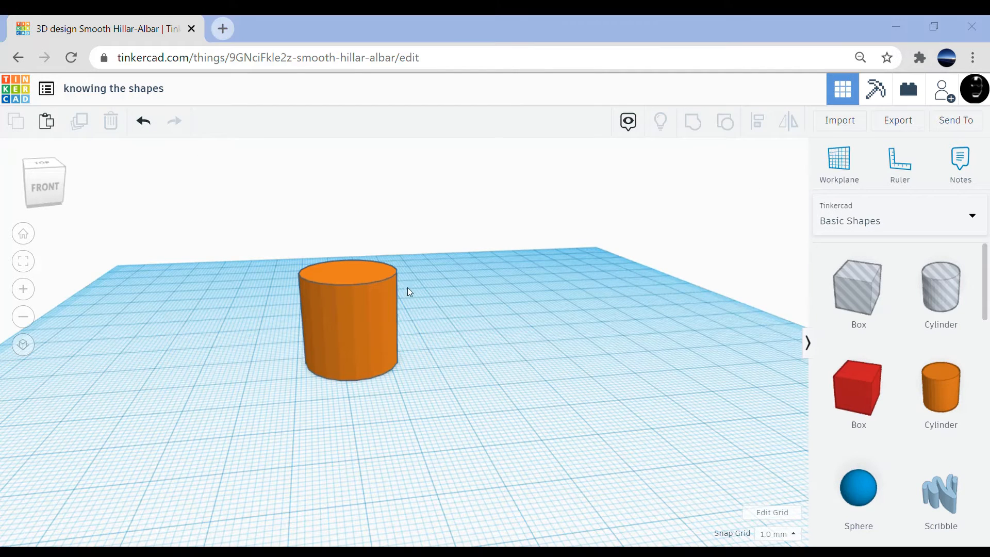
Set the orange cylinder to 64 Sides with a Bevel of 2.5, keeping Segments at 1
click(357, 304)
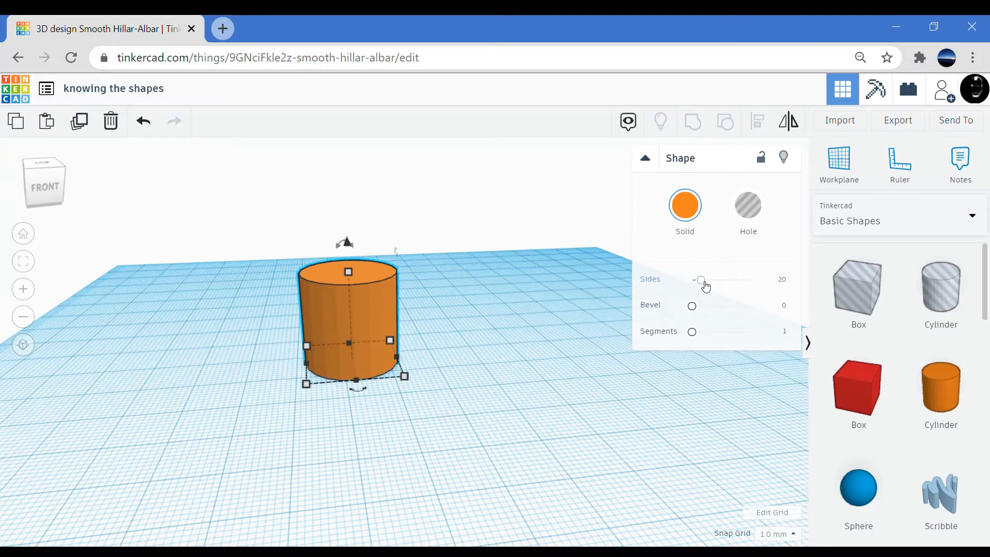
drag(700, 280, 767, 286)
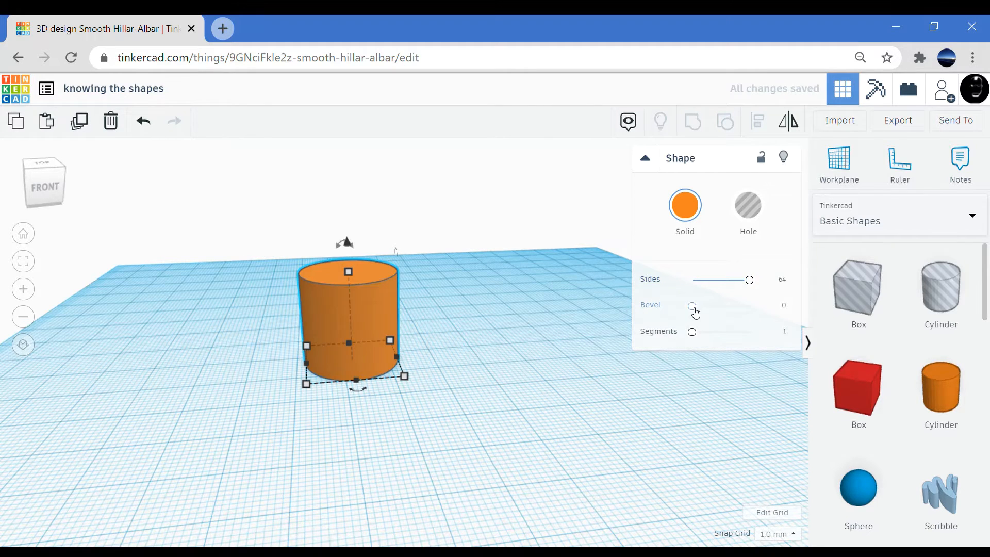
drag(695, 309, 778, 315)
right_drag(475, 354, 742, 338)
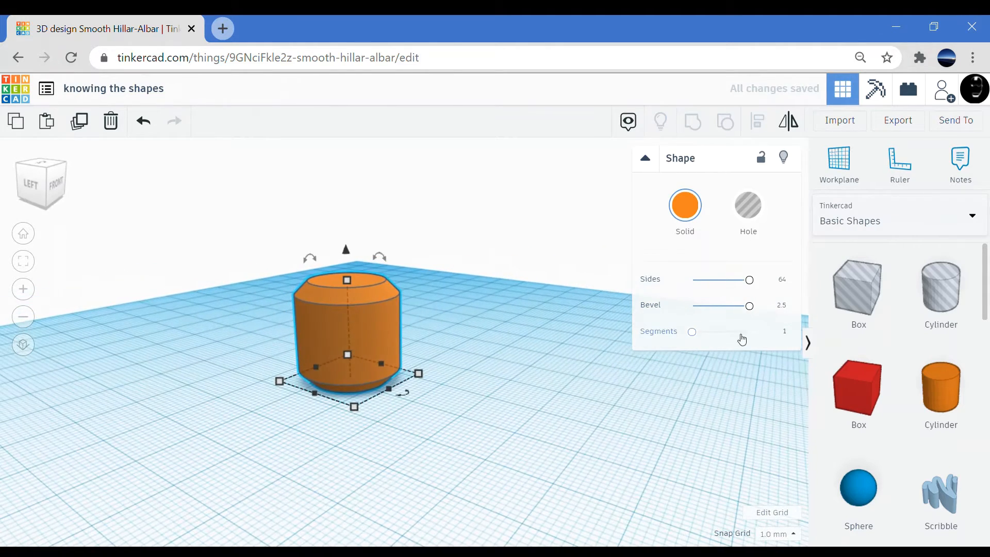
drag(696, 336, 662, 336)
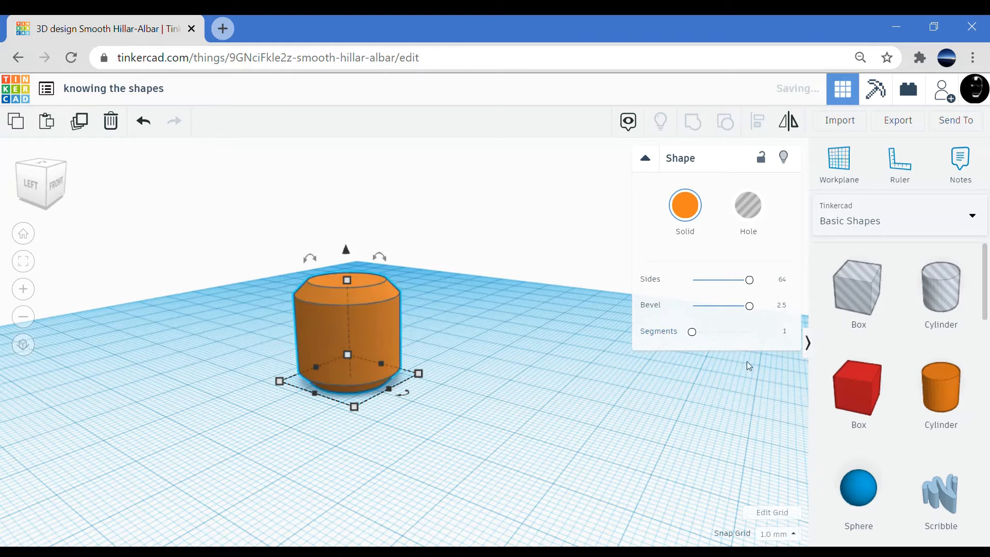
Place a blue sphere beside the bevelled cylinder and increase its Steps
drag(858, 487, 533, 368)
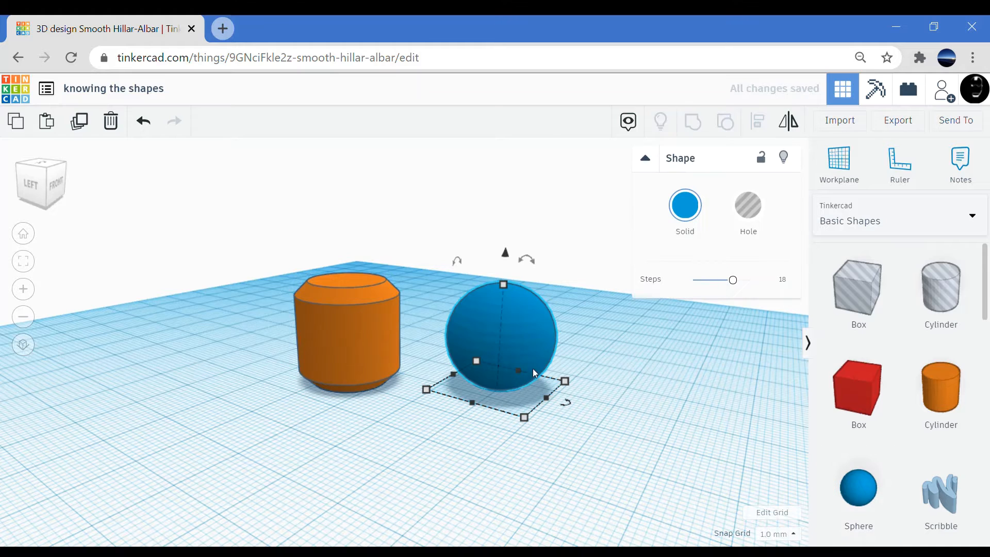
drag(734, 282, 757, 286)
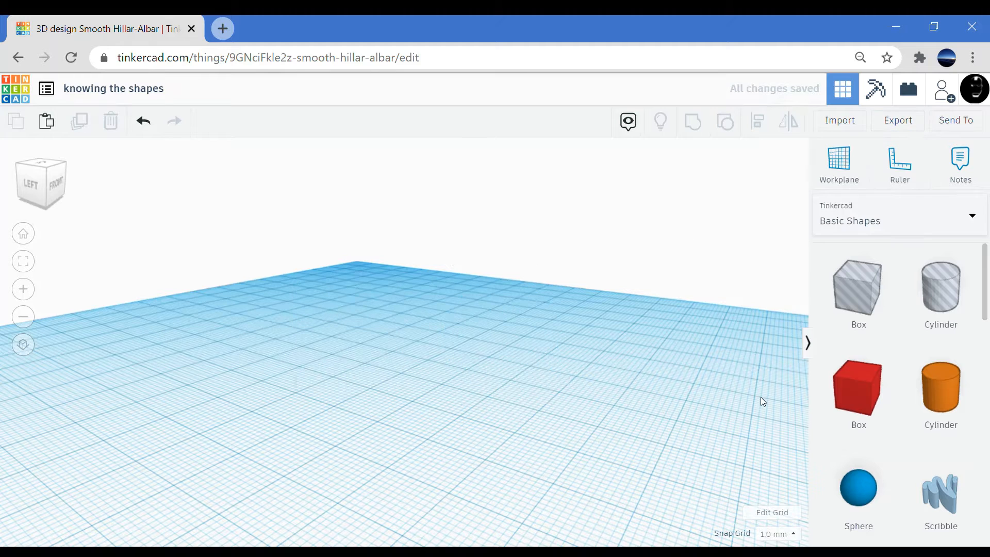
Place a Scribble shape on the workplane and draw a hollow wing-profile outline with an open notch in its upper edge
mouse_move(940, 492)
mouse_down()
mouse_move(472, 348)
mouse_move(448, 352)
mouse_up()
mouse_move(322, 327)
mouse_down()
mouse_move(540, 279)
mouse_move(740, 330)
mouse_move(320, 334)
mouse_move(450, 282)
mouse_move(449, 307)
mouse_move(484, 284)
mouse_move(460, 285)
mouse_up()
click(515, 518)
click(954, 516)
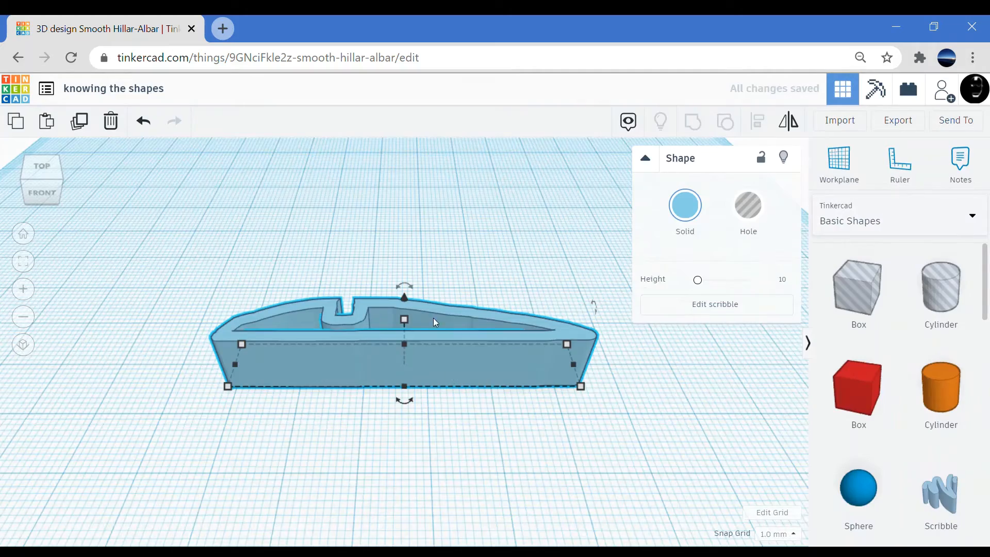
Stand the scribbled wing profile upright on its flat side and stretch it symmetrically from its centre into a long wing
right_drag(433, 318, 431, 349)
drag(404, 193, 430, 221)
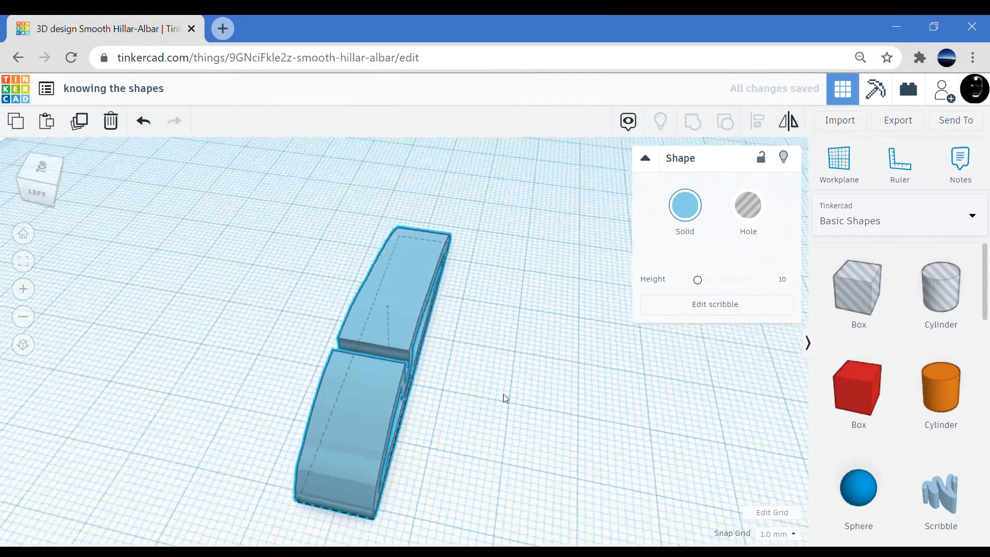
right_drag(505, 398, 119, 417)
alt+drag(453, 347, 797, 303)
scroll(452, 337, down, 1)
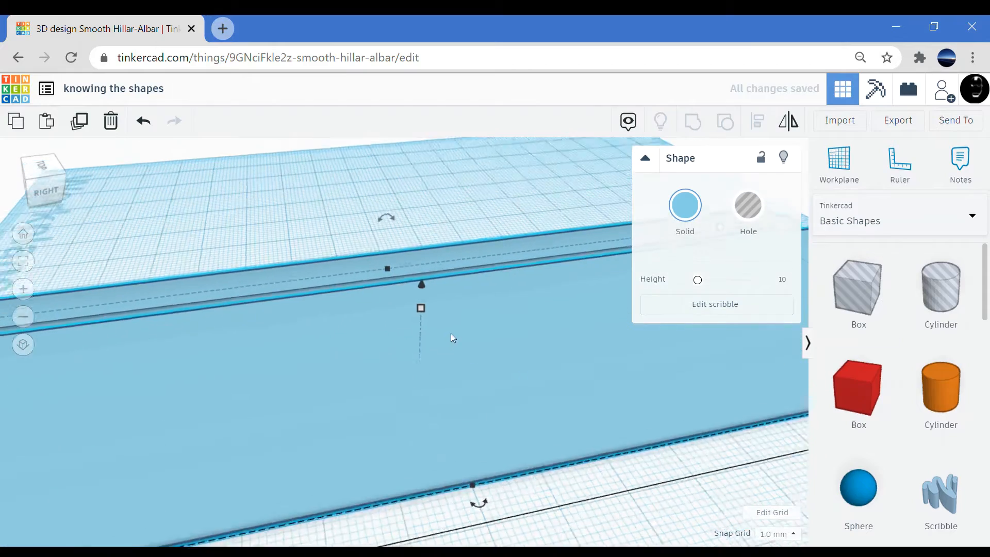
scroll(450, 339, down, 3)
scroll(531, 352, down, 2)
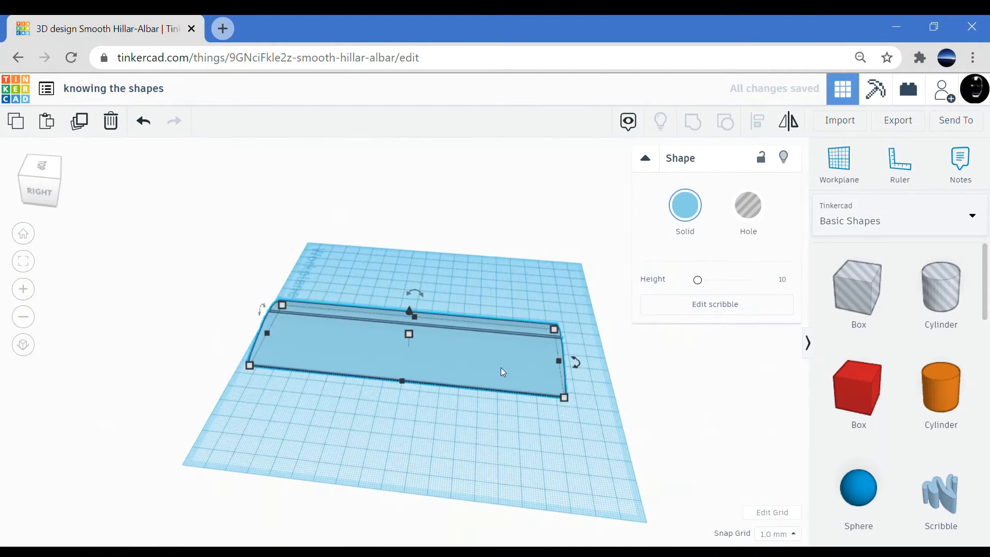
Move the wing about 118 mm lengthwise past the workplane edge and draw zigzag struts inside its scribble profile
drag(501, 368, 290, 332)
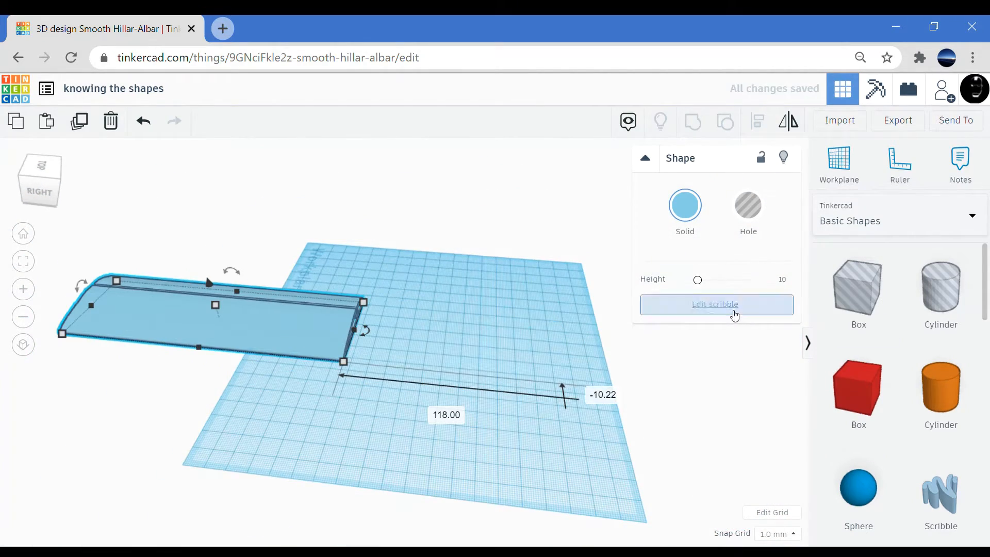
click(734, 315)
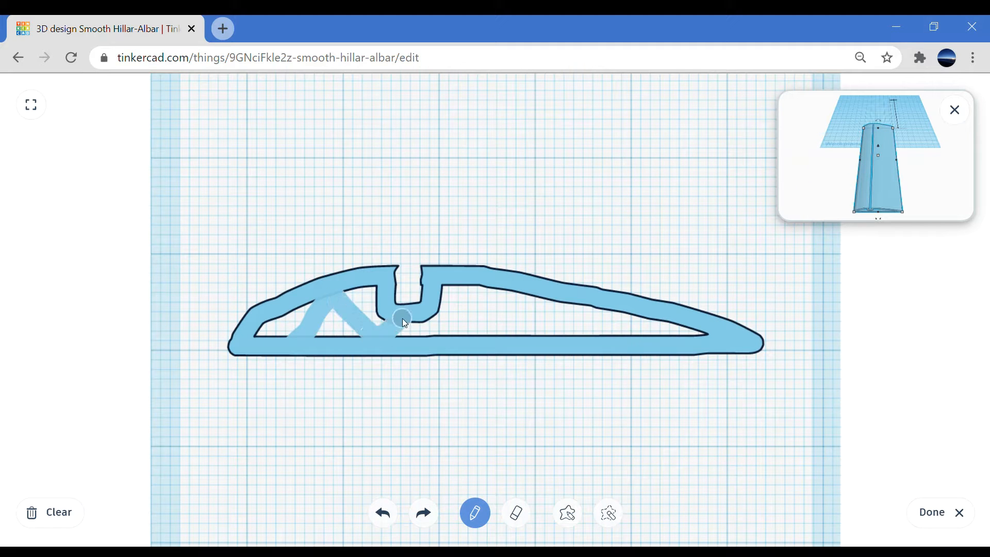
drag(594, 315, 596, 316)
click(937, 517)
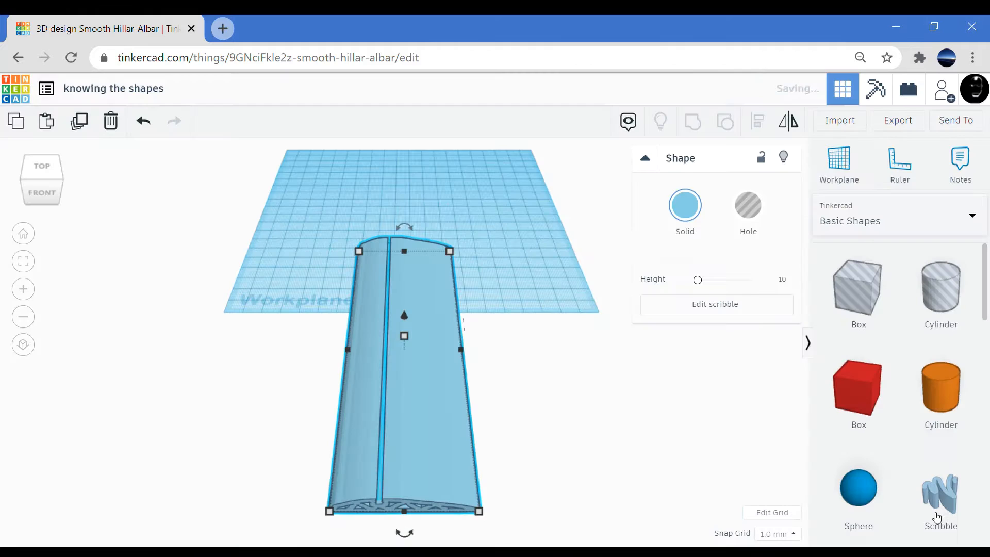
Tilt the wing so its outer end rises, and drop it onto the workplane
mouse_move(545, 466)
right_down()
mouse_move(535, 402)
mouse_move(455, 437)
mouse_move(462, 380)
mouse_move(407, 364)
right_up()
drag(412, 303, 443, 146)
key(d)
click(448, 303)
click(430, 320)
Copy and paste the tilted wing and shift the copy sideways past the inner end of the original
key(ctrl+c)
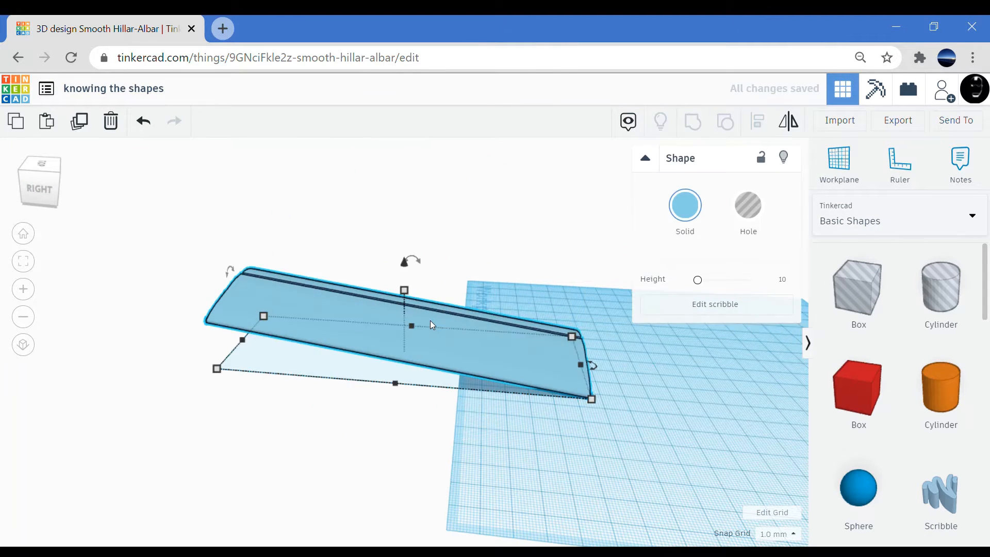
key(ctrl+v)
key(shift+Right)
key(shift+Right)
key(shift+Right)
key(shift+Right)
key(shift+Right)
key(shift+Right)
key(shift+Right)
key(shift+Right)
key(shift+Right)
key(shift+Right)
key(shift+Right)
key(shift+Right)
key(shift+Right)
key(shift+Right)
key(shift+Right)
key(shift+Right)
key(shift+Right)
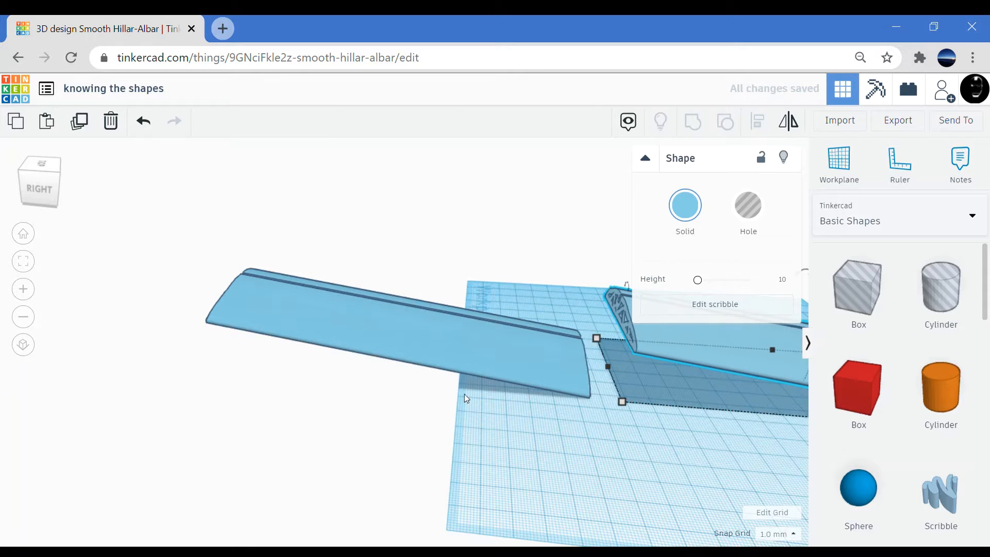
scroll(670, 455, down, 4)
drag(582, 303, 537, 218)
right_drag(338, 260, 641, 340)
click(338, 366)
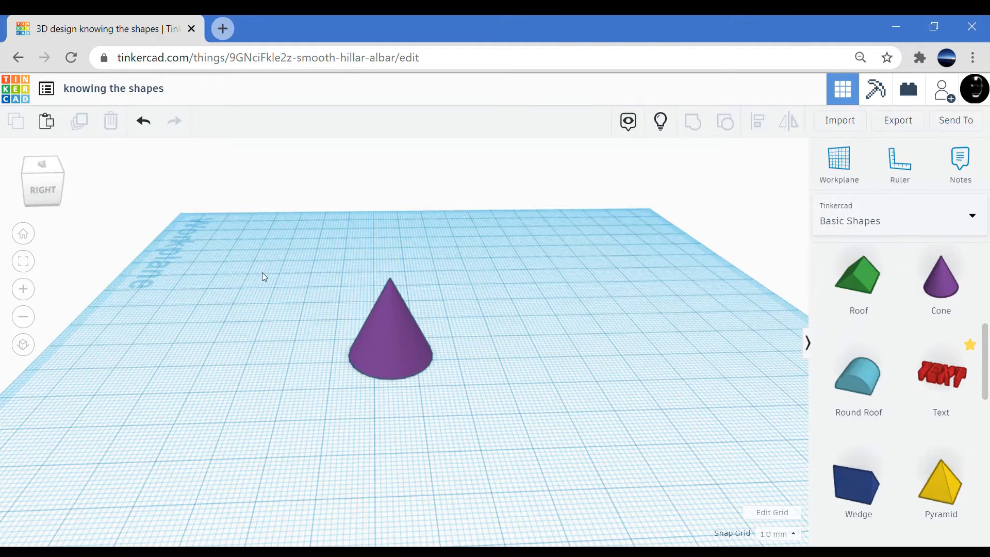
Turn the purple cone into a truncated pyramid with Top Radius 8, Height 10 and Sides 4, and rotate it square to the grid
click(392, 347)
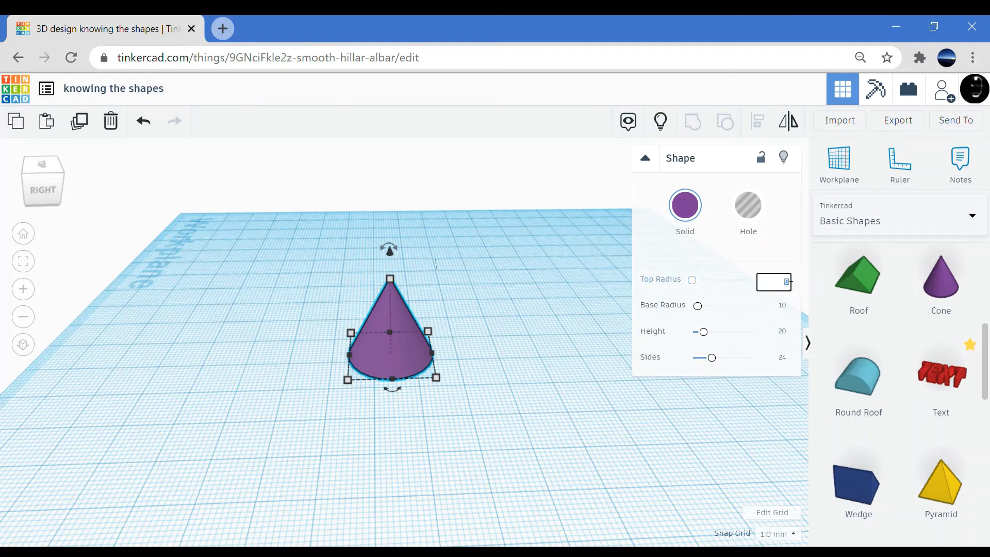
key(Return)
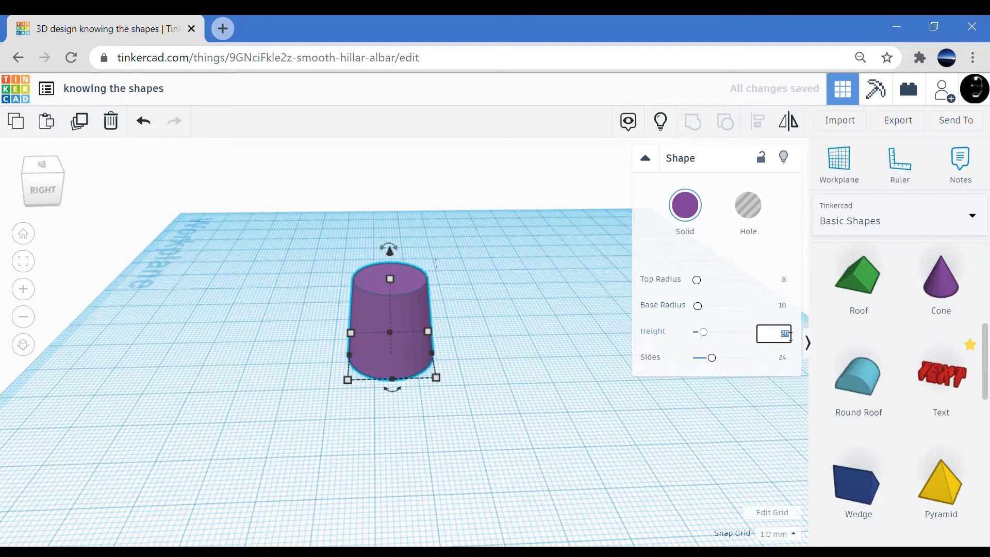
key(Return)
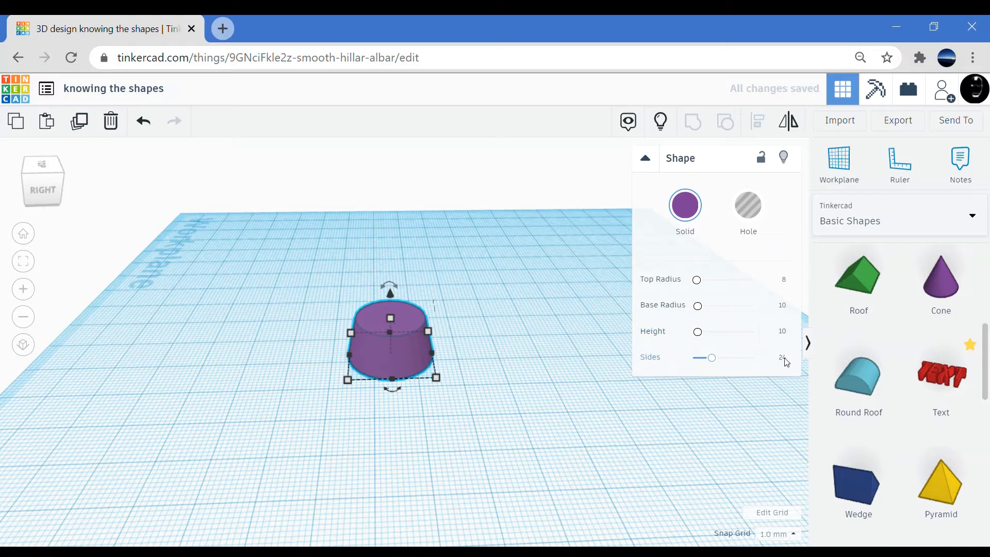
key(Return)
drag(392, 391, 350, 375)
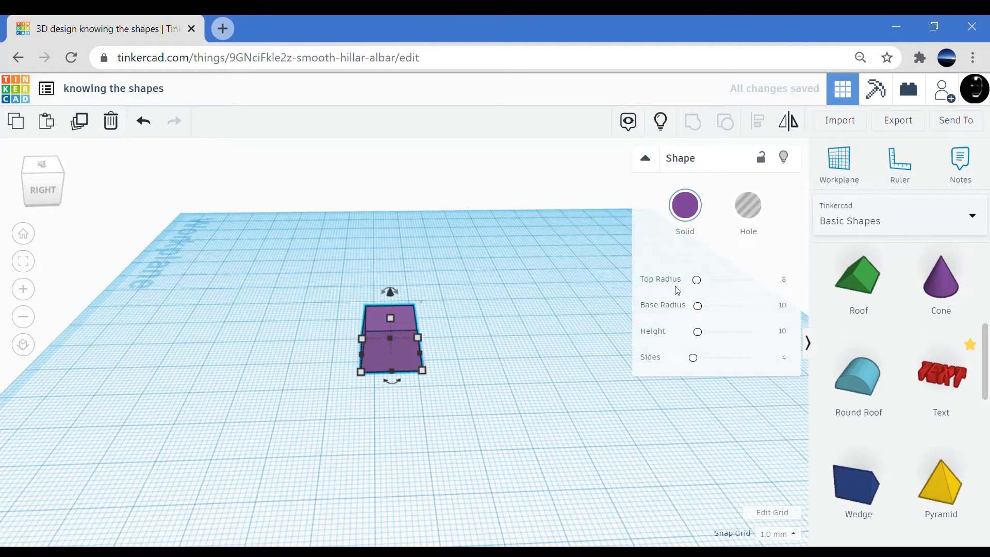
Colour the truncated pyramid with the light tan preset
right_drag(599, 335, 444, 360)
click(684, 206)
click(883, 303)
right_drag(512, 316, 176, 299)
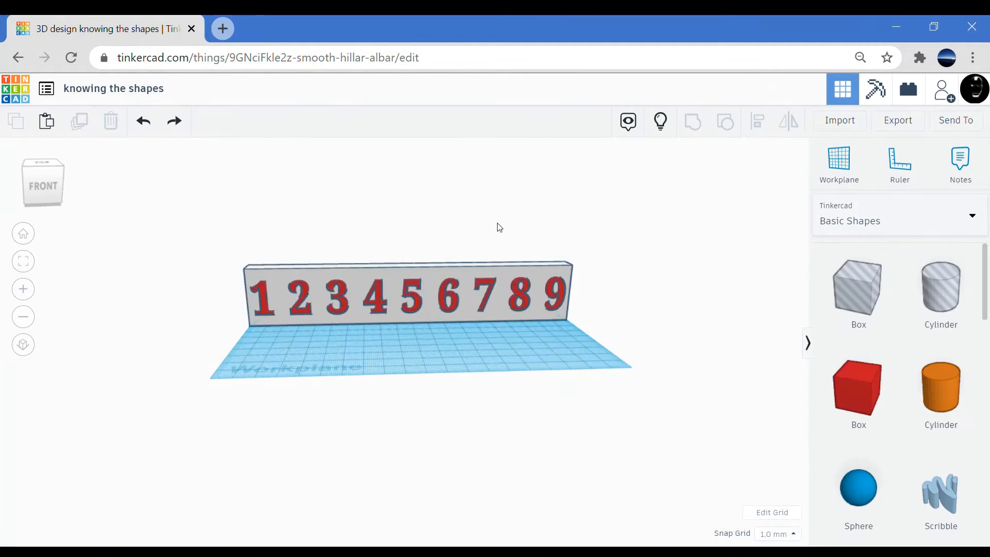
Replace the red number text in front of the grey box with "This is the Text!"
click(491, 281)
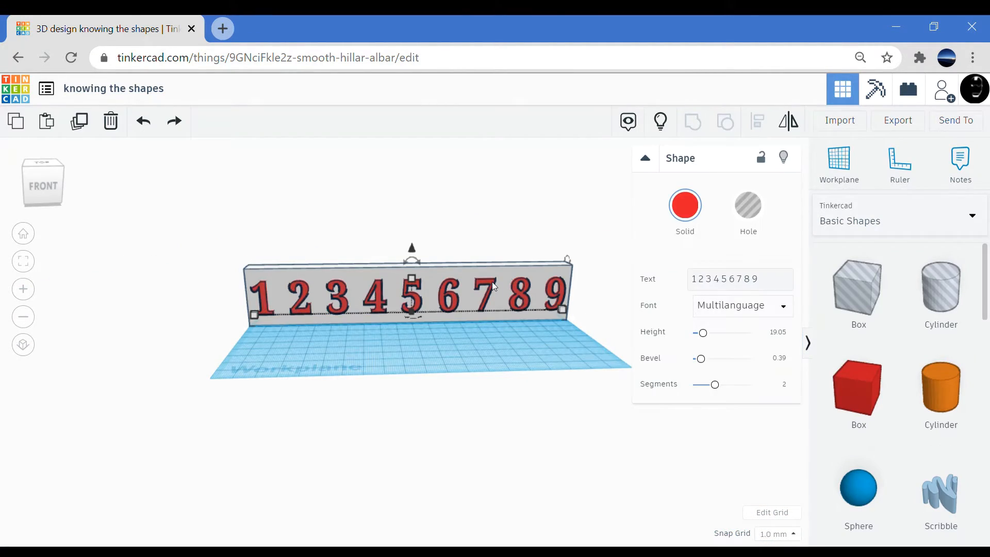
drag(774, 285, 656, 281)
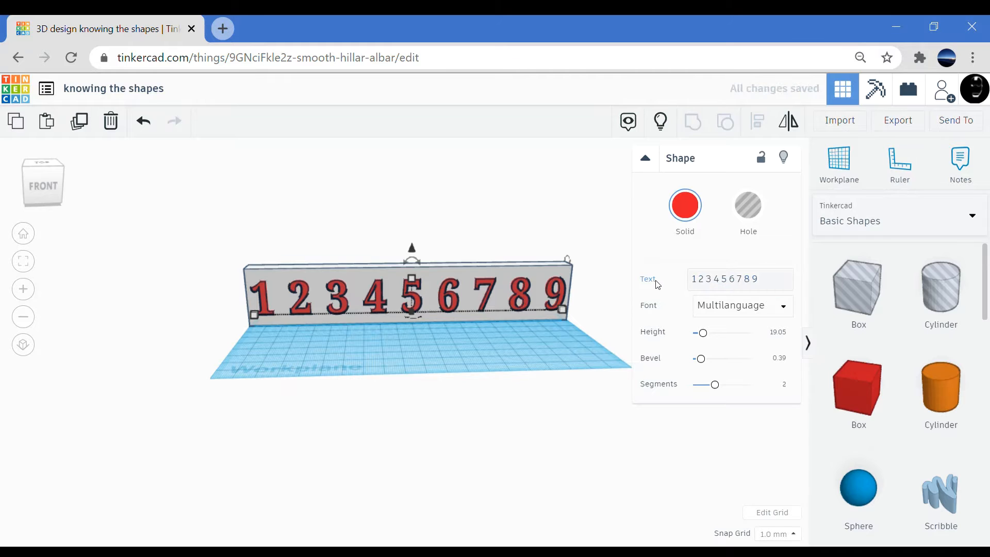
click(730, 284)
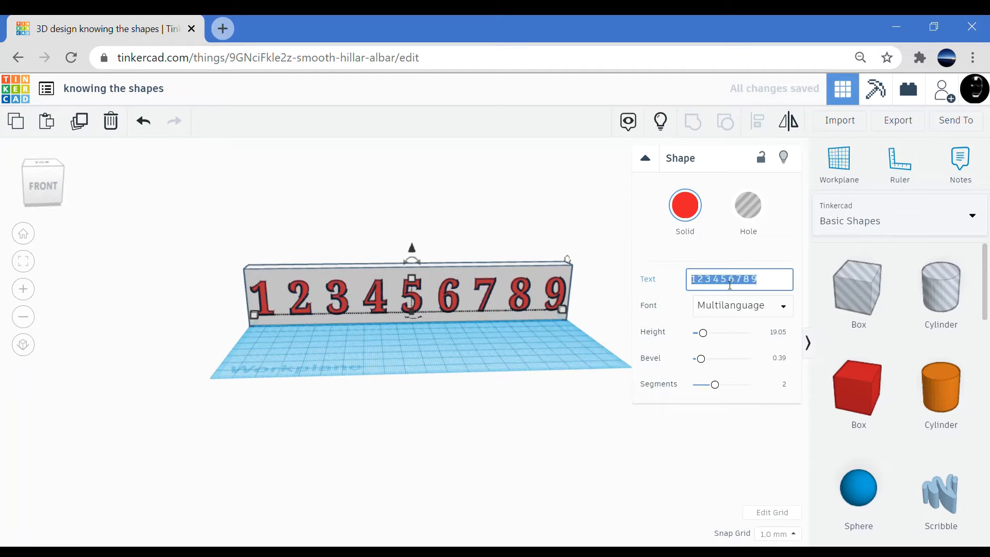
key(BackSpace)
key(BackSpace)
key(BackSpace)
key(BackSpace)
key(BackSpace)
key(BackSpace)
key(BackSpace)
key(BackSpace)
key(BackSpace)
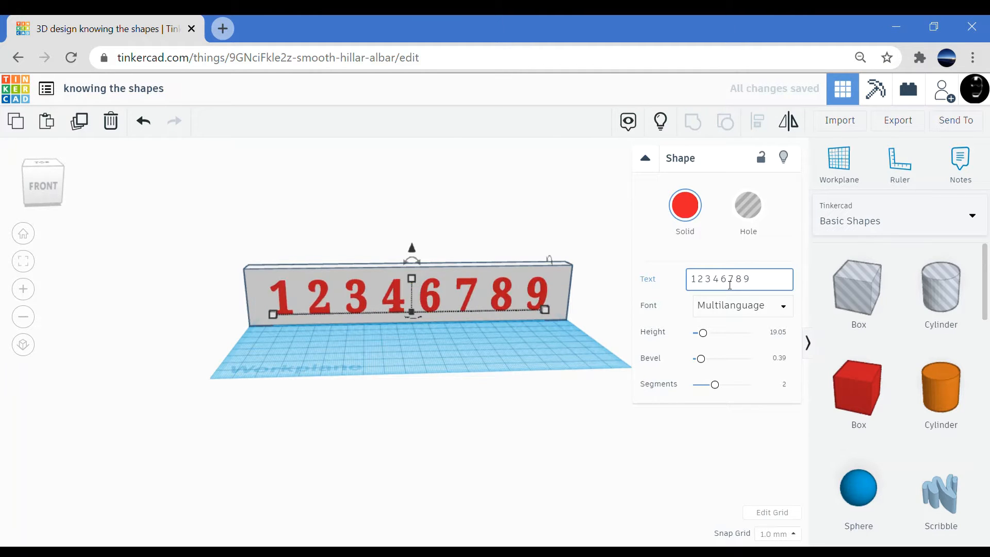
key(Delete)
key(Delete)
key(Delete)
key(Delete)
key(Delete)
key(Delete)
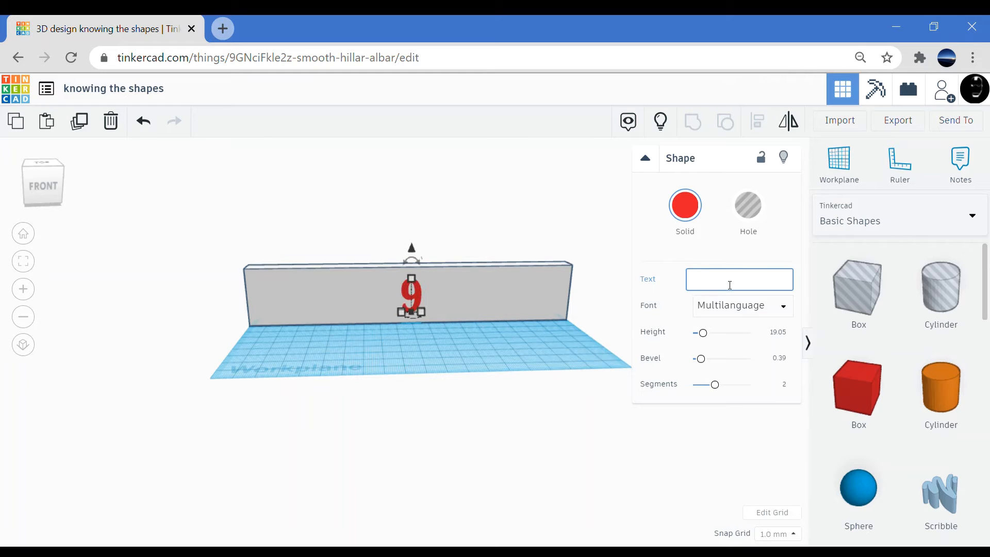
text(This is the)
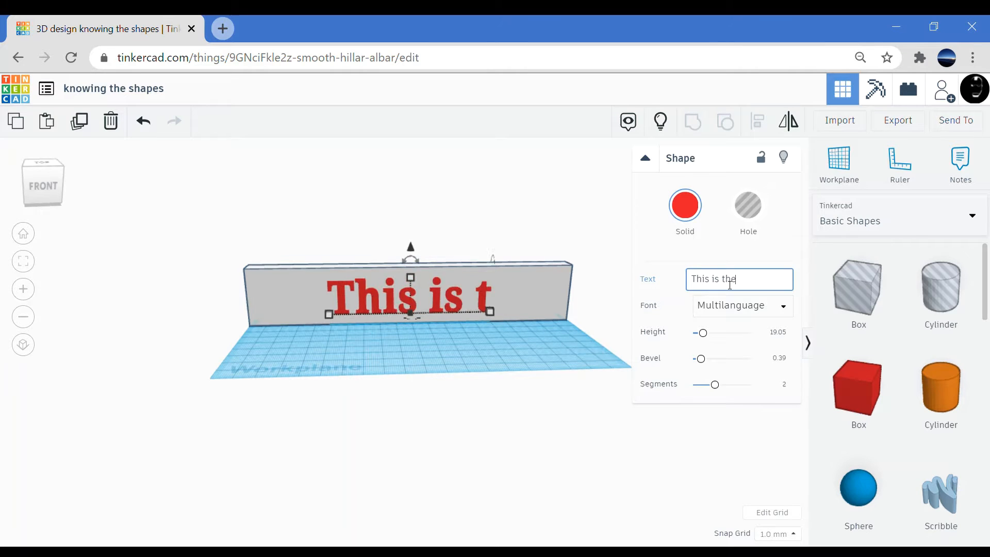
text( Text)
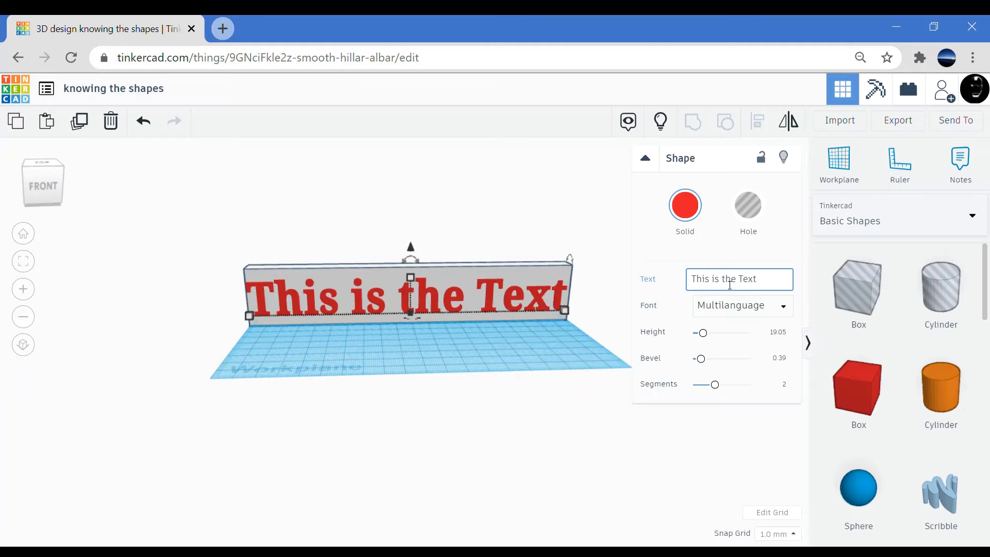
text(!)
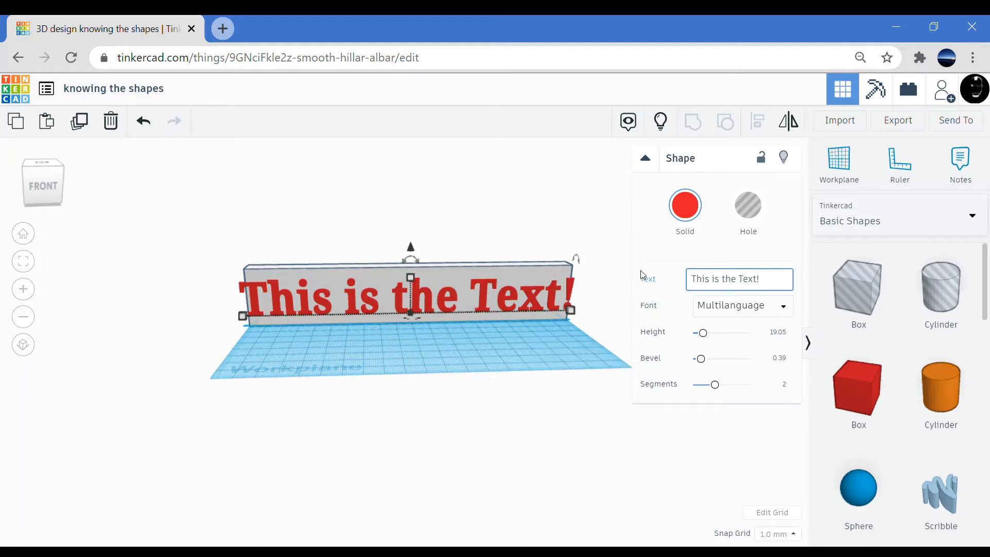
Colour the "This is the Text!" shape with the yellow preset
click(696, 215)
click(718, 325)
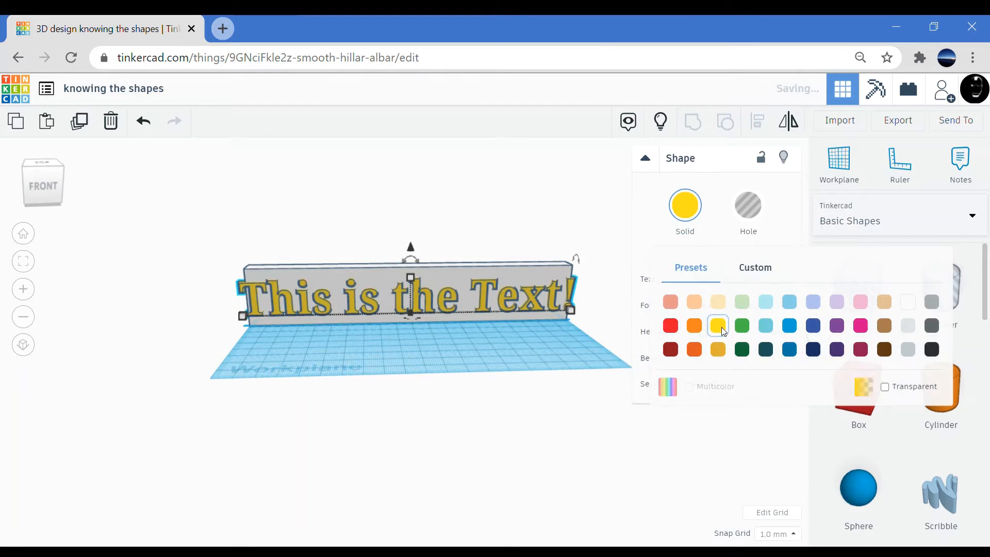
click(487, 356)
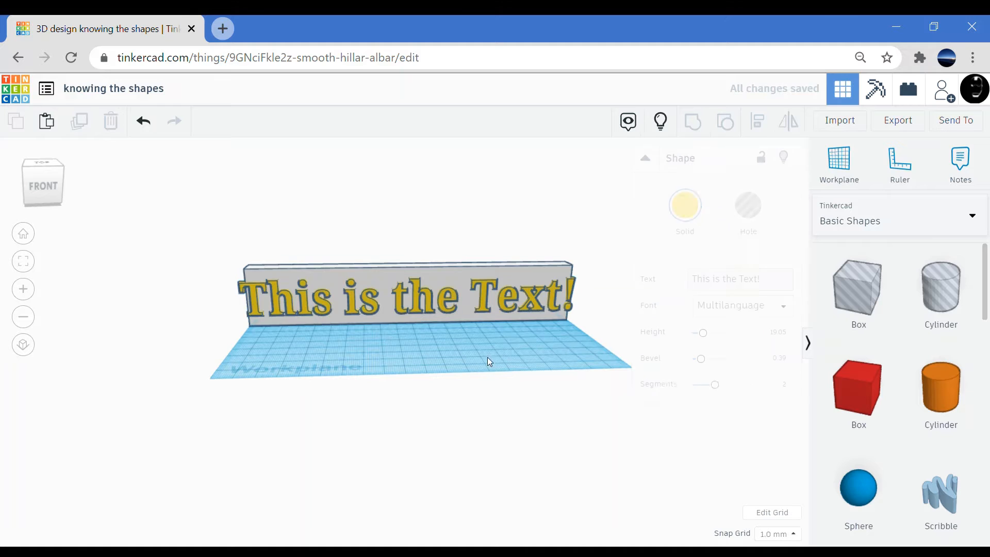
Select the yellow text together with the grey box behind it and set both shapes to Hole
click(421, 298)
shift+click(441, 279)
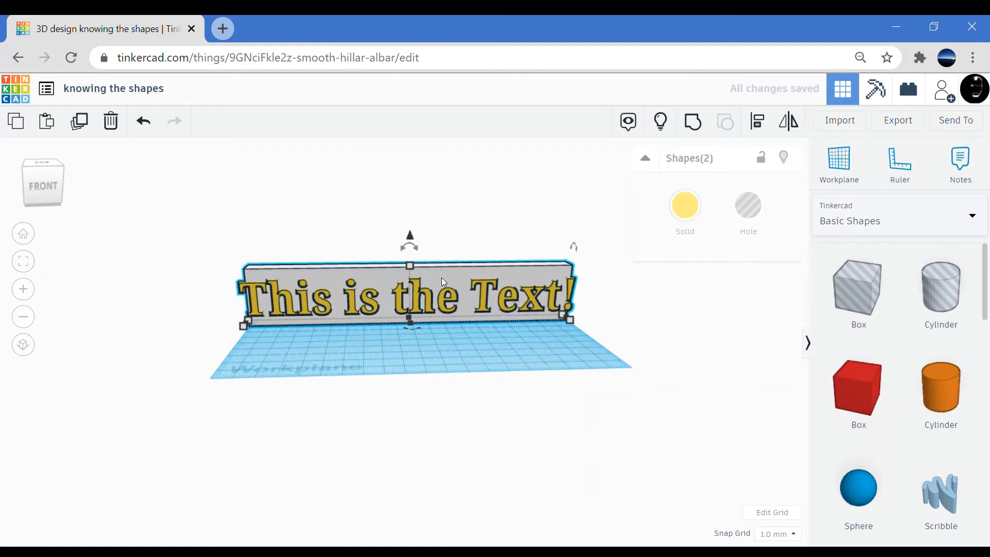
click(763, 215)
mouse_move(641, 305)
right_down()
mouse_move(459, 334)
mouse_move(513, 335)
right_up()
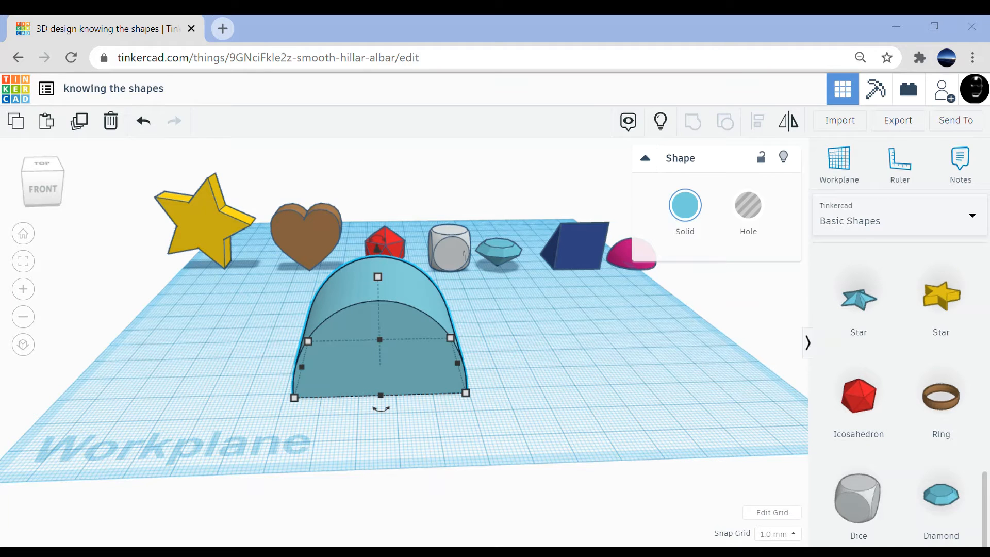
Place a green Roof shape beside the pink half sphere at the end of the back row of shapes
mouse_move(596, 351)
right_down()
mouse_move(457, 352)
mouse_move(612, 349)
right_up()
middle_drag(518, 326, 476, 384)
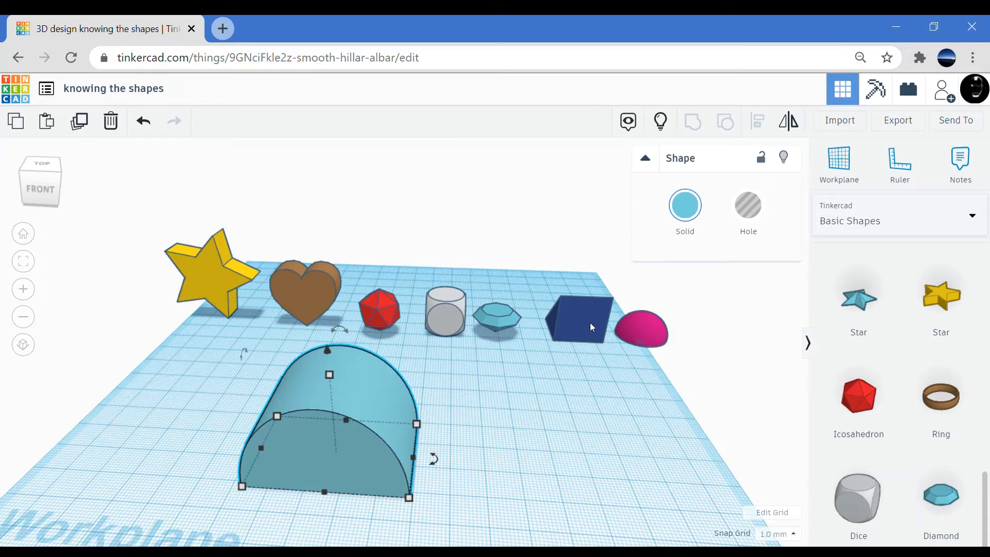
scroll(906, 438, up, 10)
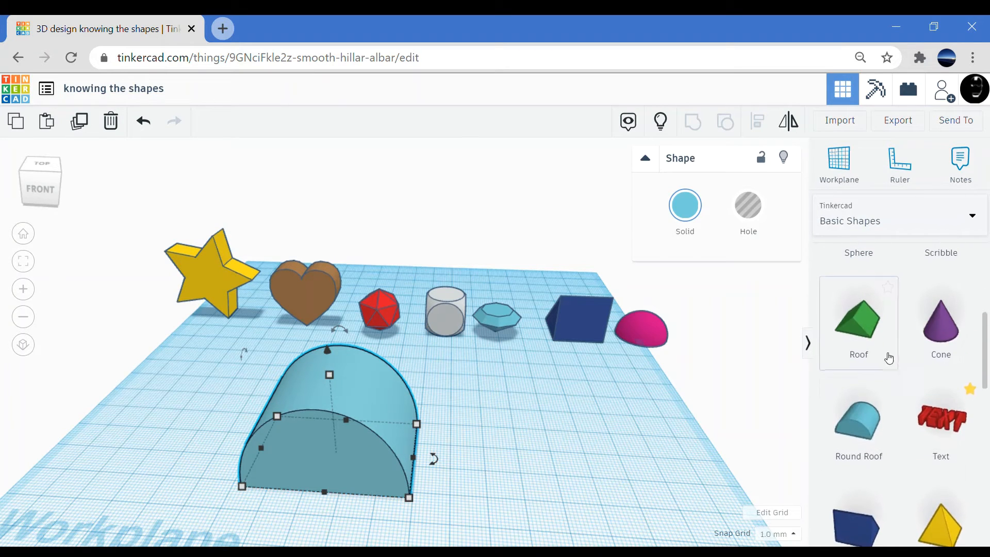
drag(695, 334, 694, 330)
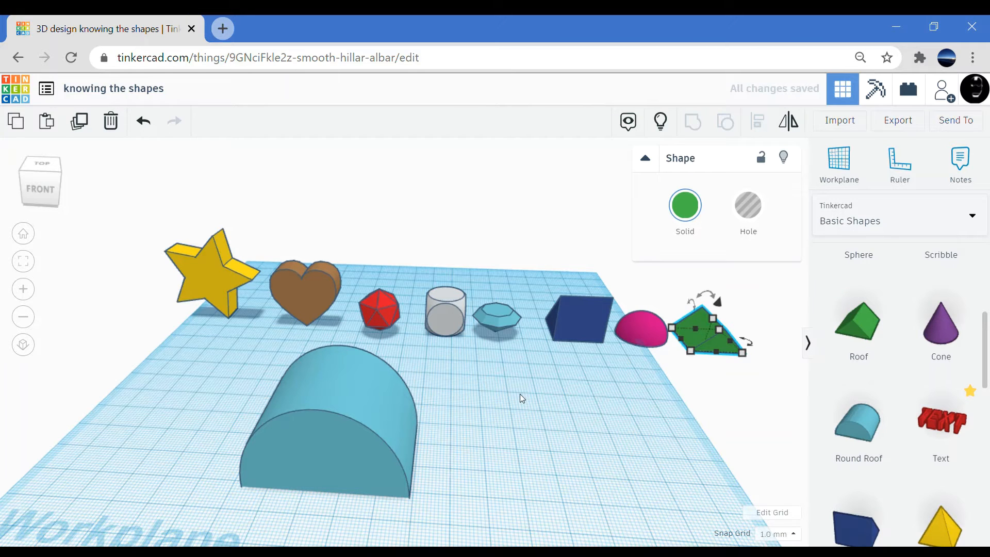
Colour the large round roof in front of the row with the bright yellow preset
click(644, 337)
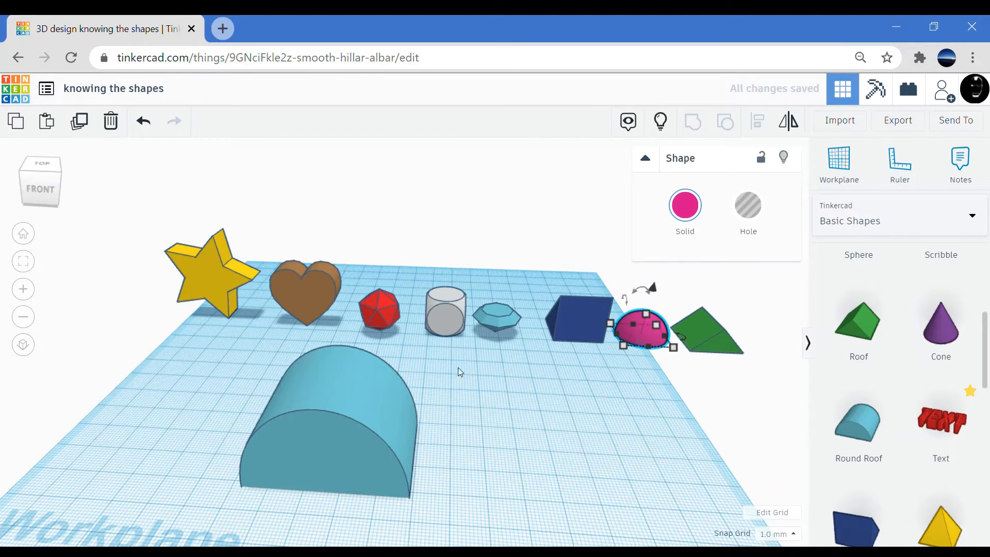
click(370, 409)
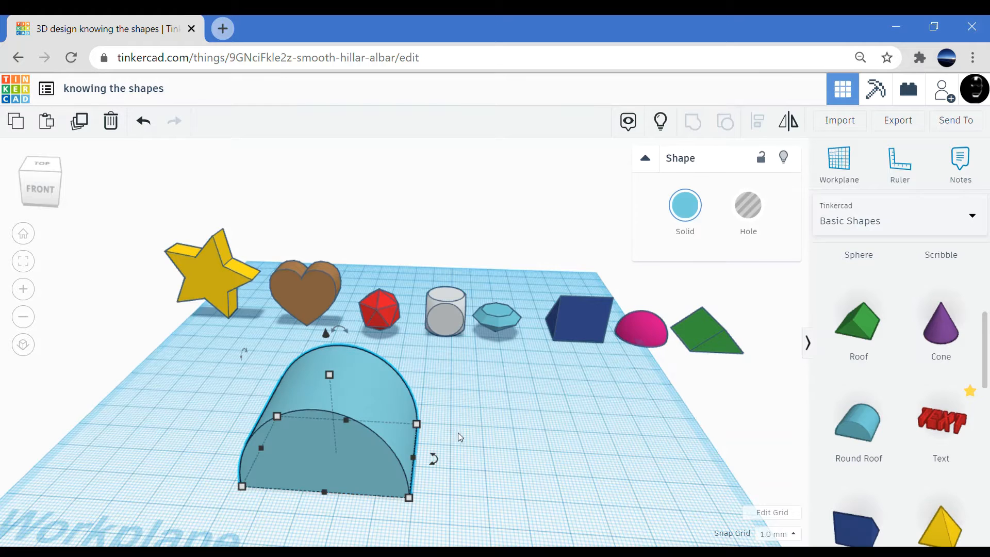
right_drag(458, 432, 548, 426)
click(685, 207)
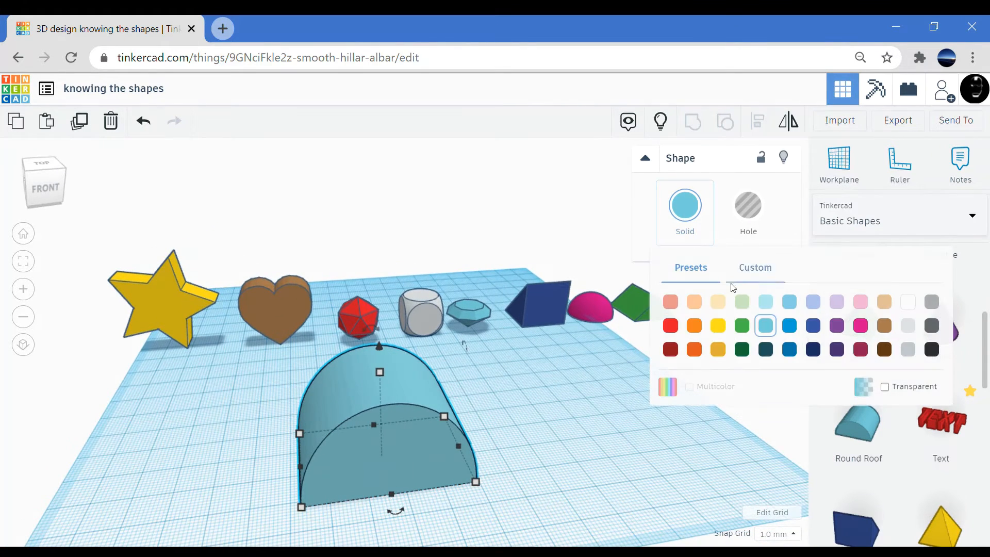
click(722, 324)
click(684, 206)
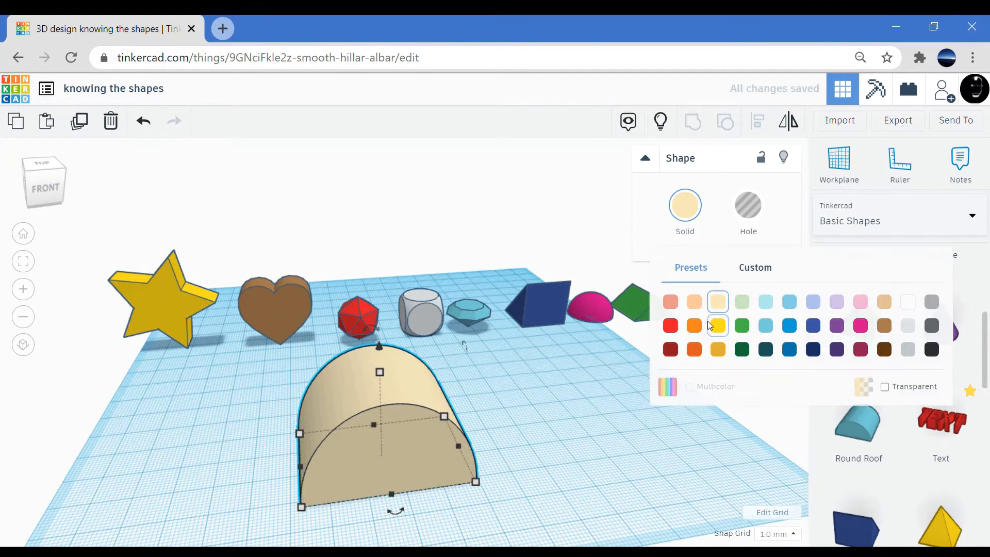
click(698, 338)
right_drag(623, 392, 685, 265)
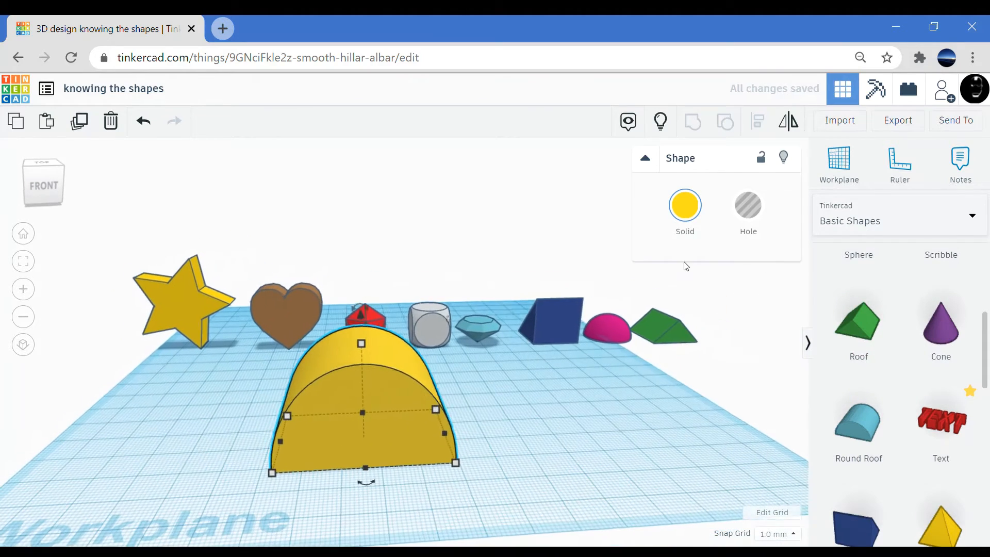
Colour the large round roof in front of the row with the medium green preset
click(685, 206)
click(741, 326)
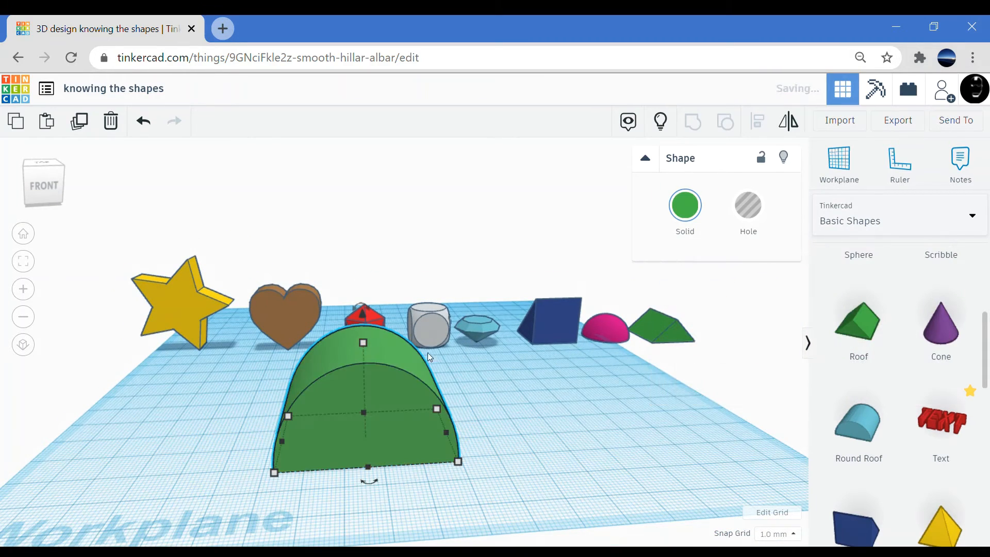
mouse_move(366, 344)
right_drag(556, 393, 419, 434)
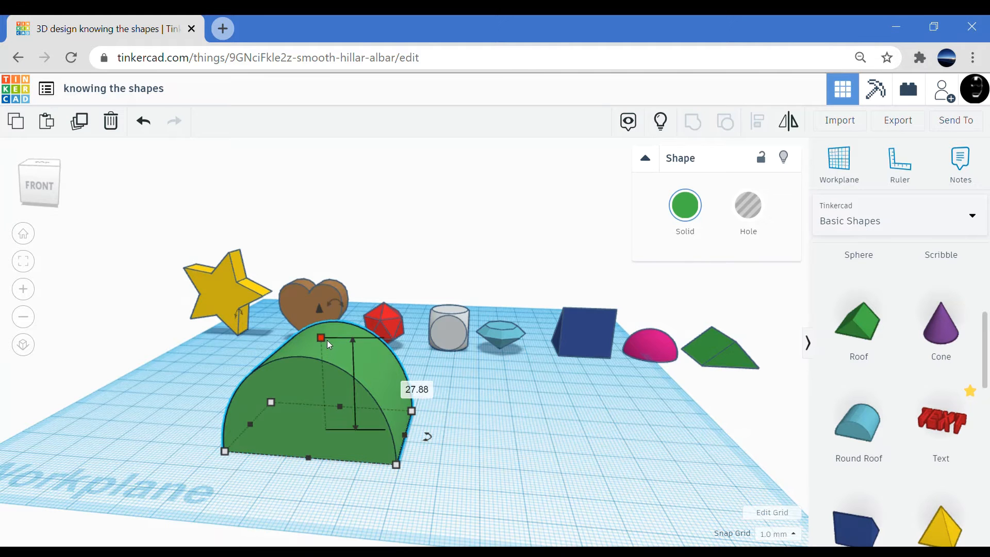
Colour the large round roof with the dark blue preset and make it transparent
click(691, 209)
click(819, 334)
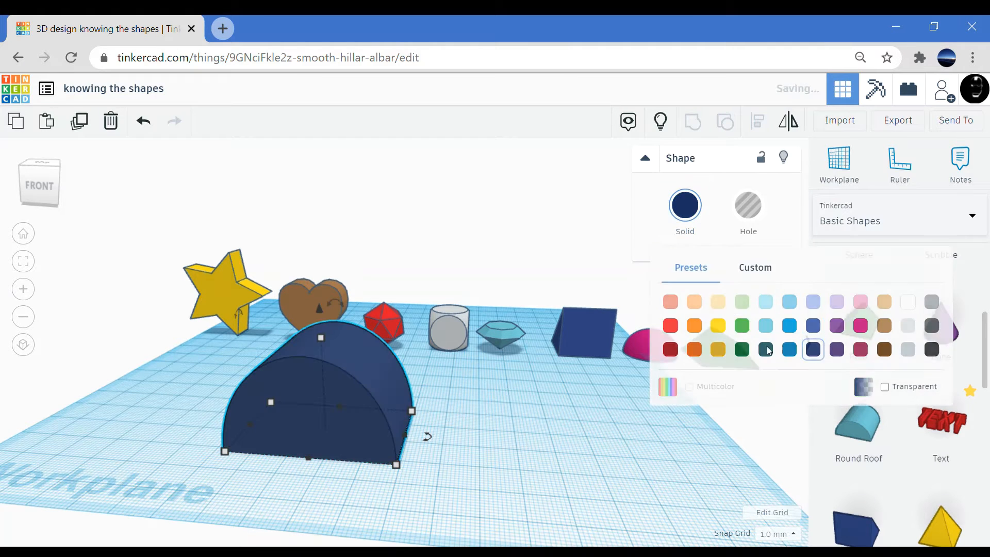
right_drag(495, 392, 421, 361)
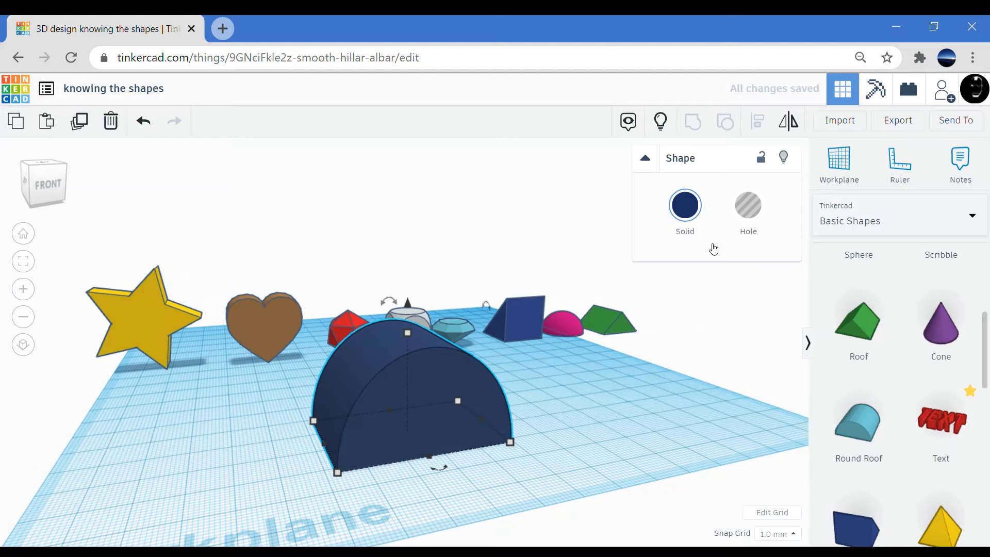
click(694, 215)
click(884, 387)
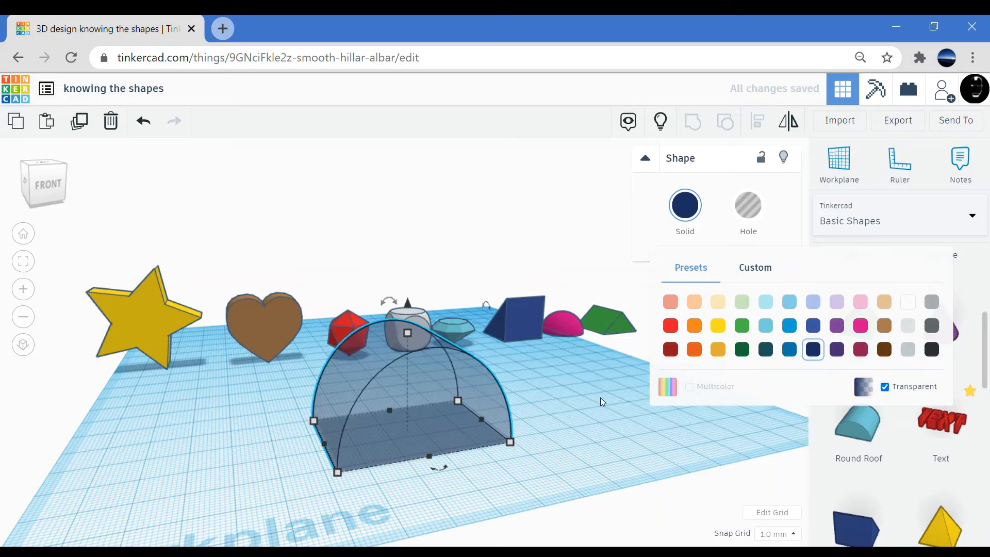
Scale the transparent round roof down to a height of 14 mm and resize its base
drag(412, 341, 420, 391)
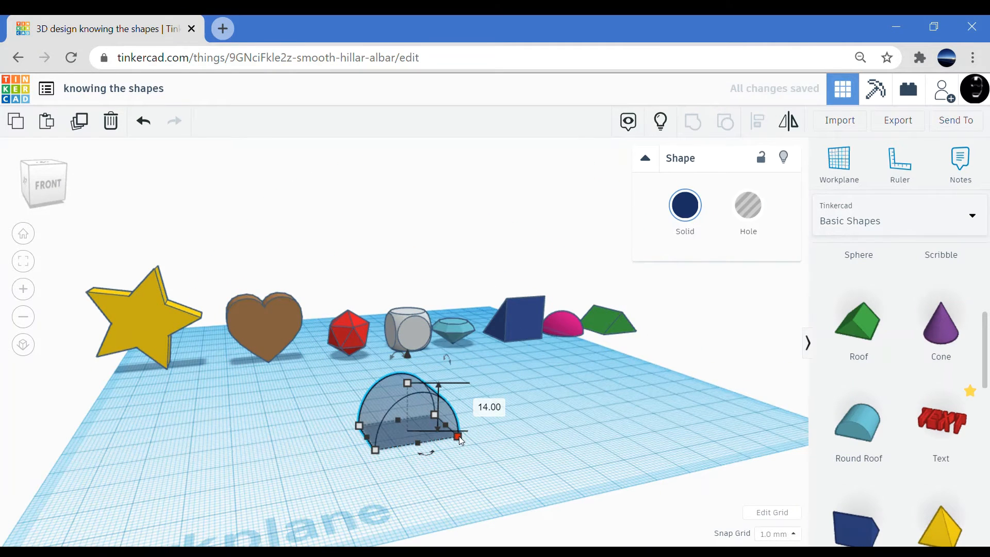
drag(458, 437, 443, 490)
drag(448, 432, 383, 432)
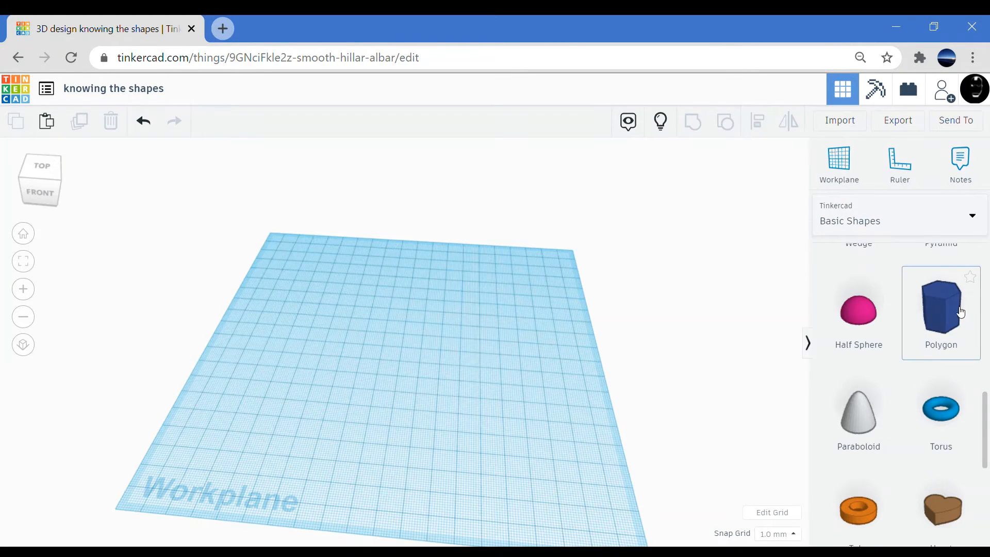
Place a six-sided Polygon about 39 mm tall in the empty workplane's back corner and duplicate it twice, spacing the copies evenly in a row
drag(960, 312, 283, 268)
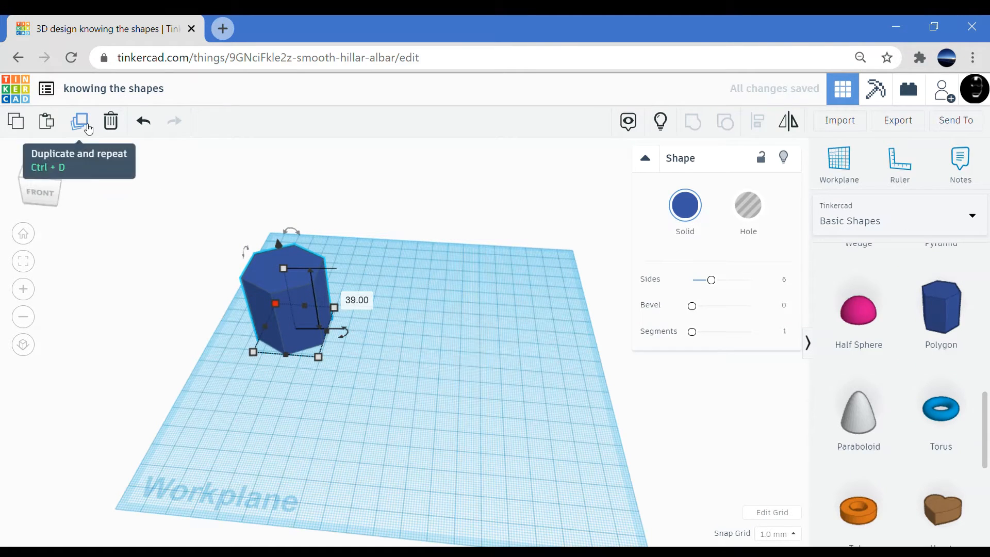
key(ctrl+d)
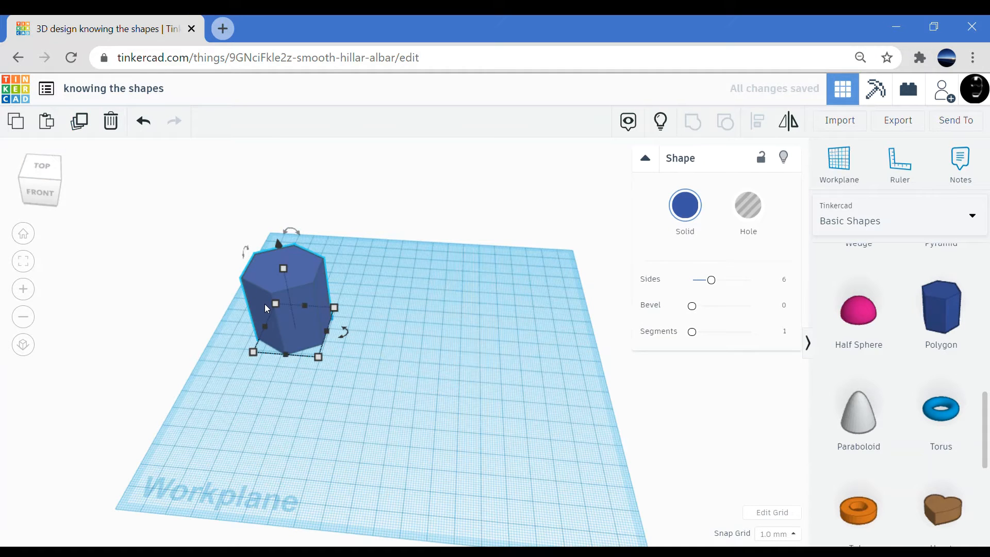
key(Right)
key(Right)
key(Right)
key(Right)
key(Right)
key(Right)
key(Right)
key(Right)
key(Right)
key(Right)
key(Right)
key(Right)
key(Right)
key(Right)
key(Right)
key(Right)
key(Right)
key(Right)
key(Right)
key(Right)
key(Right)
key(Right)
key(Right)
key(Right)
key(Right)
key(Right)
key(Right)
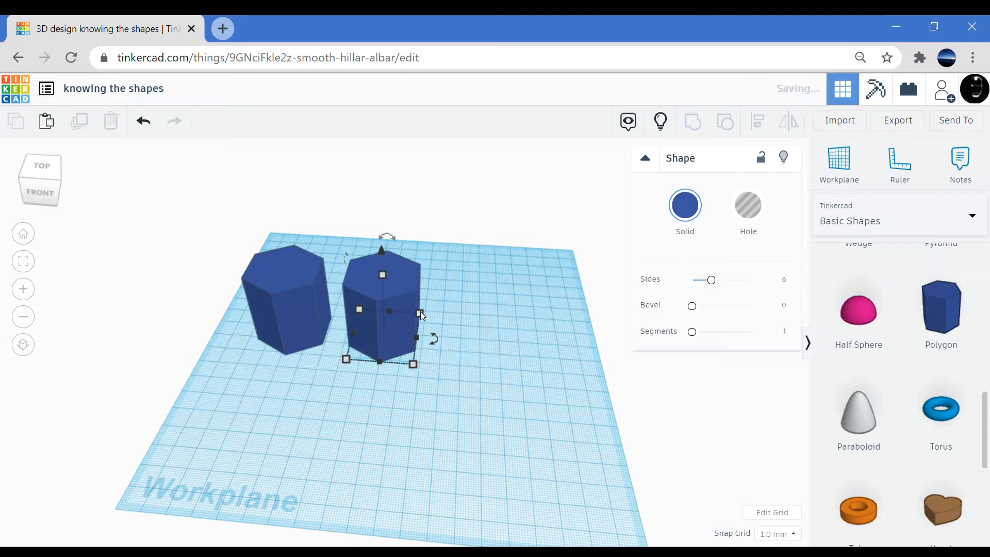
key(ctrl+d)
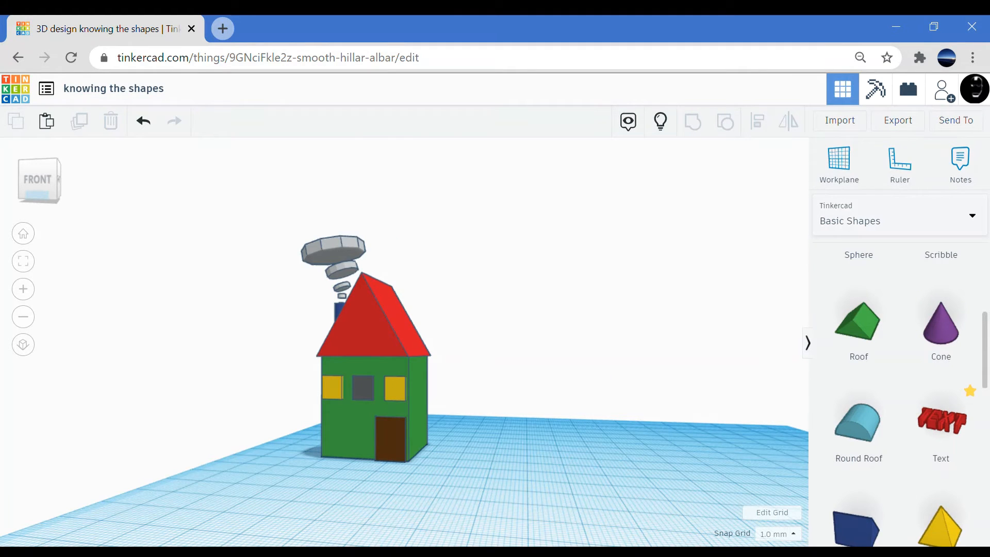
Try out a Polygon with 12 sides beside the house and delete it
right_drag(549, 373, 598, 372)
scroll(854, 432, down, 6)
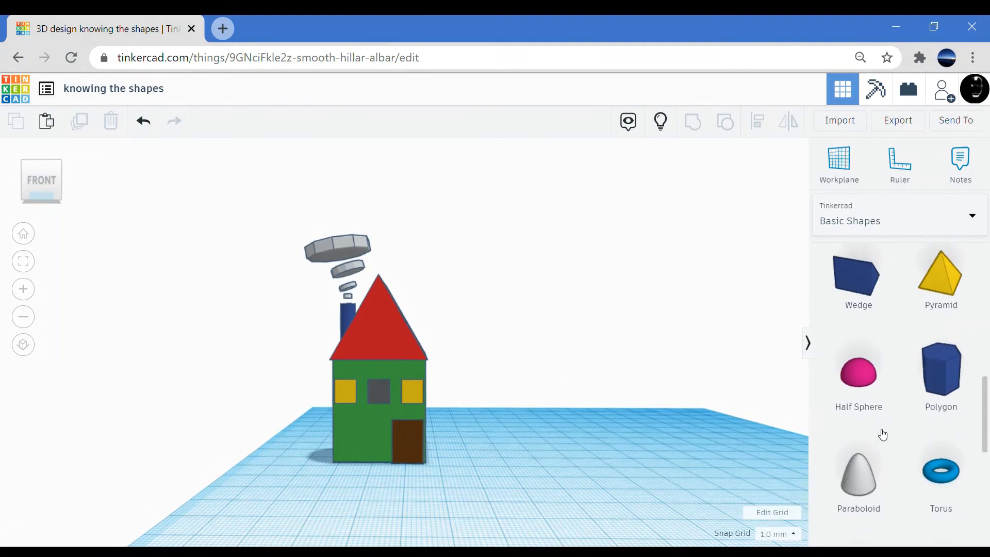
drag(947, 320, 654, 443)
drag(718, 285, 762, 284)
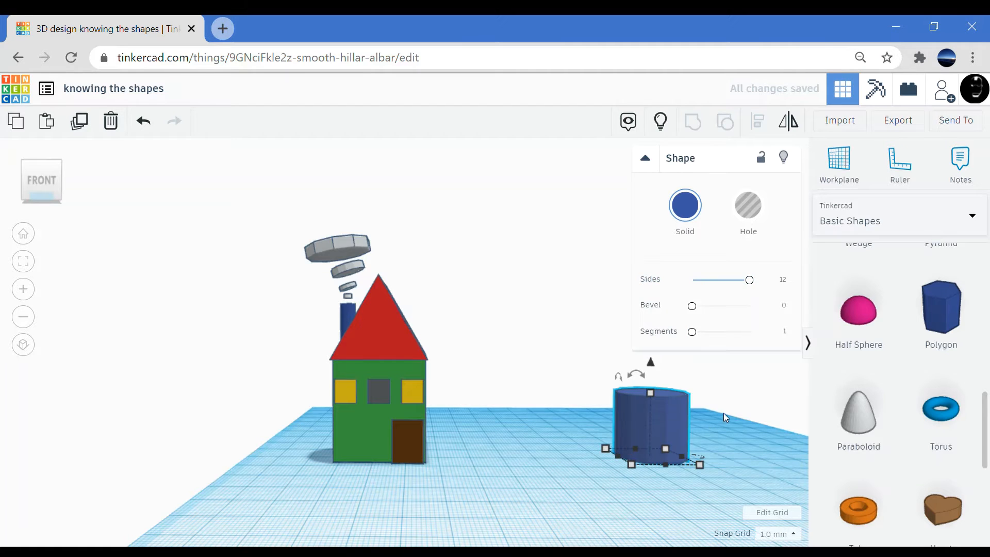
right_drag(723, 412, 674, 432)
key(Delete)
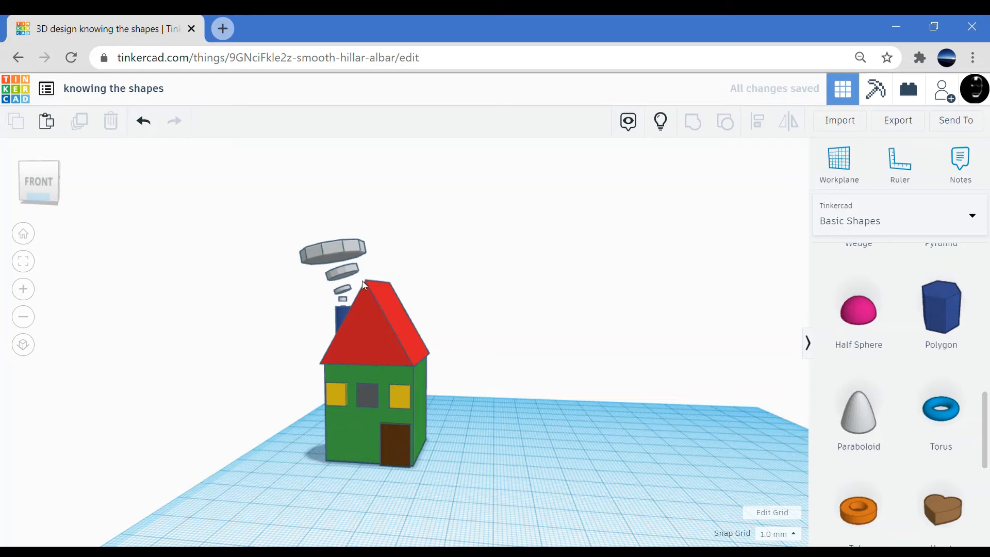
Undo the house's edits one by one back to before the chimney smoke and the brown door colour were added
right_drag(475, 327, 510, 340)
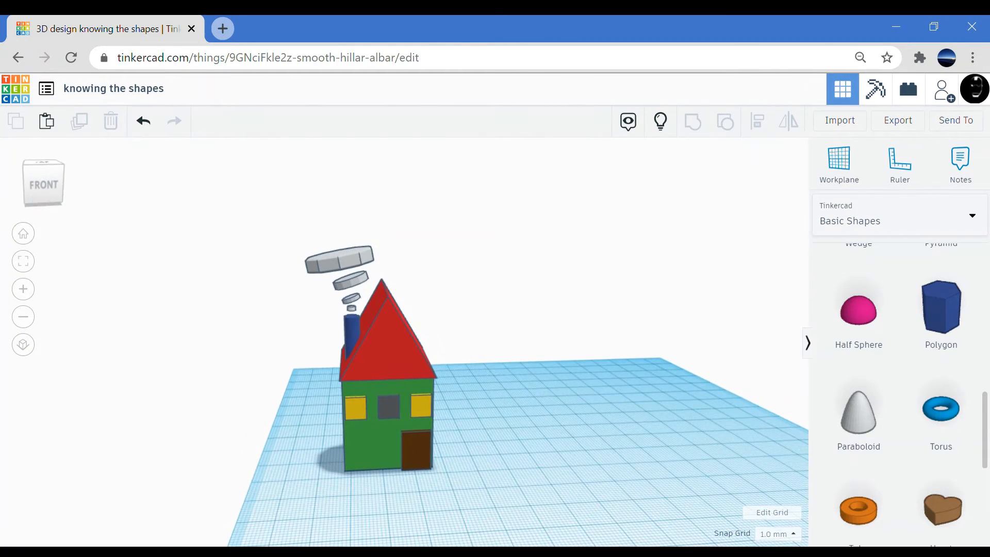
click(144, 125)
click(144, 125)
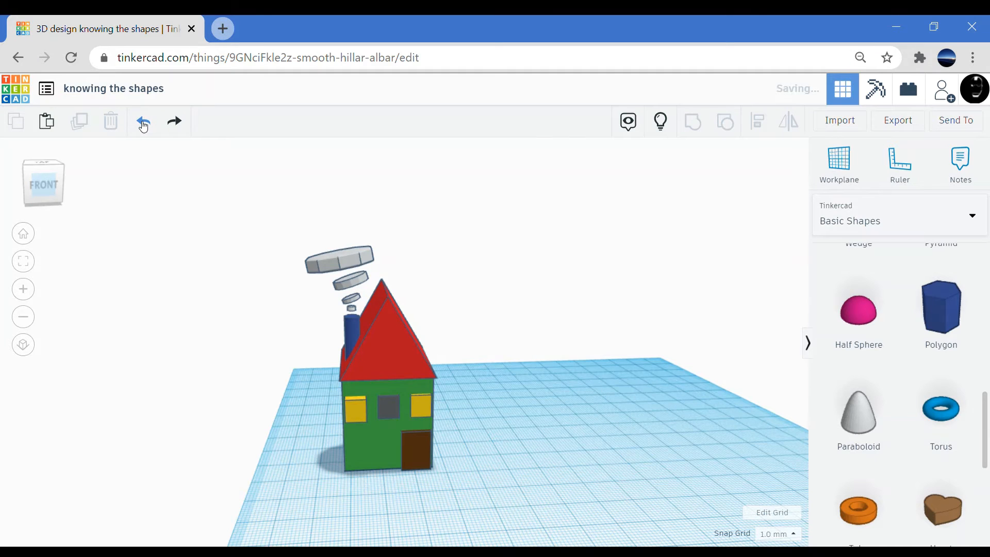
click(144, 126)
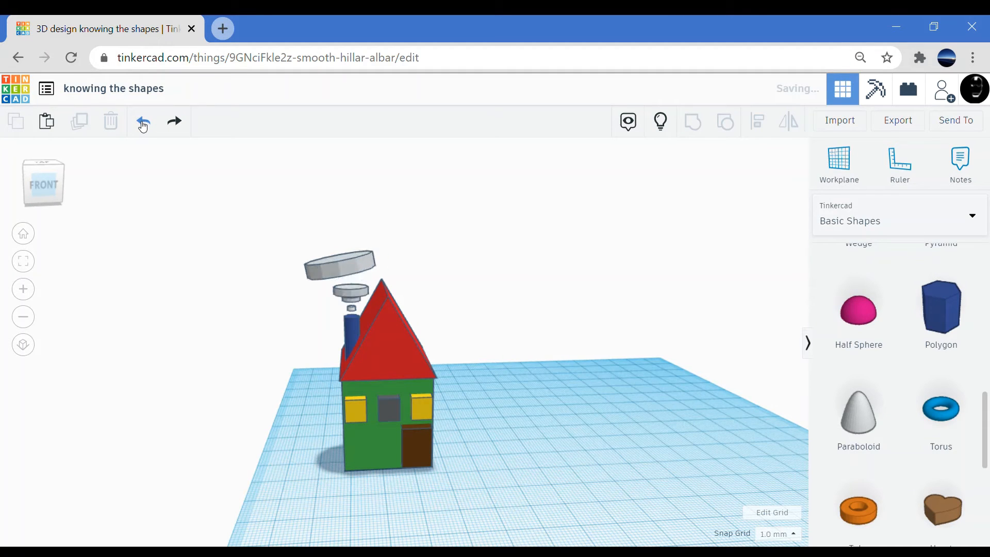
click(144, 125)
click(138, 126)
click(137, 128)
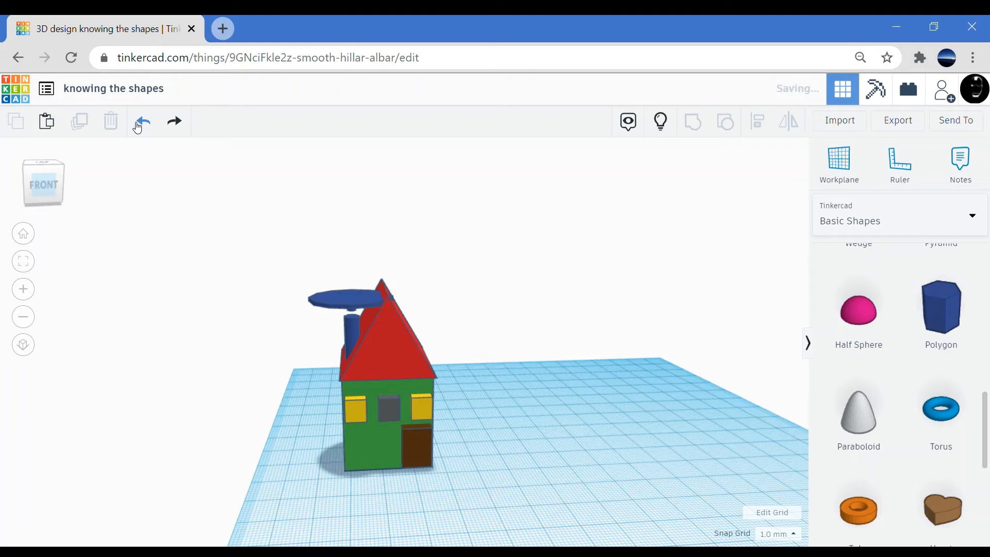
click(137, 127)
click(135, 129)
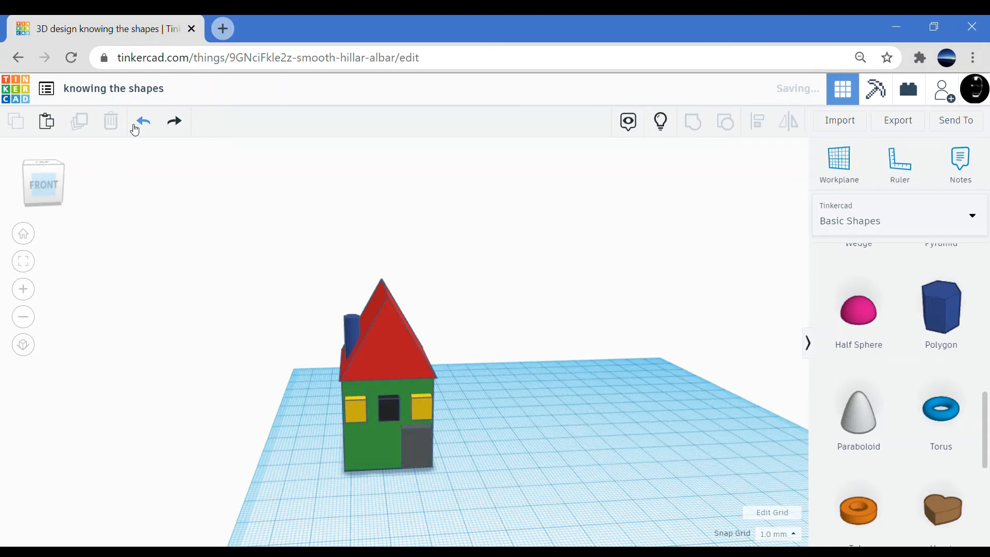
Undo the door, windows and assembly moves until the green block, red prism and blue column stand apart
click(135, 129)
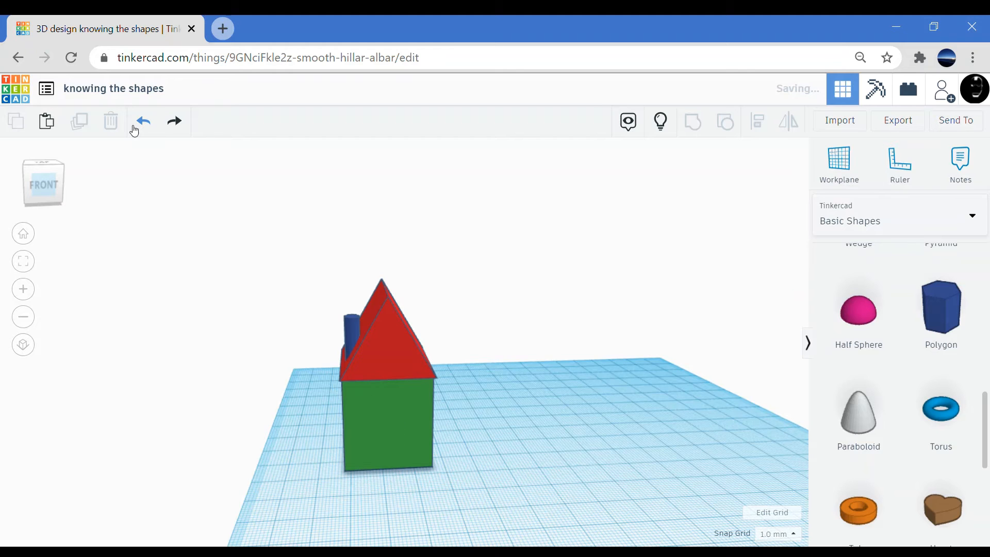
click(134, 130)
click(141, 127)
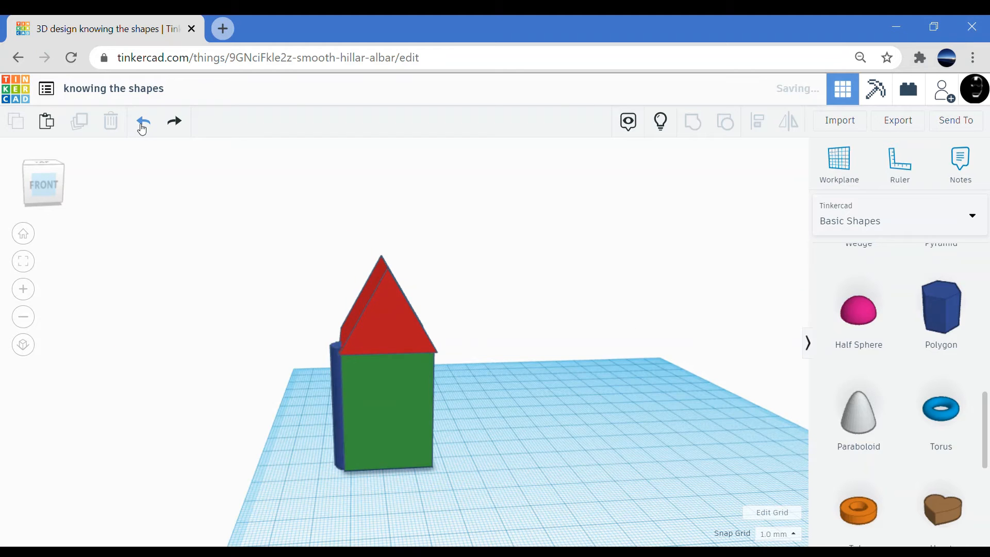
click(142, 129)
click(143, 128)
click(143, 129)
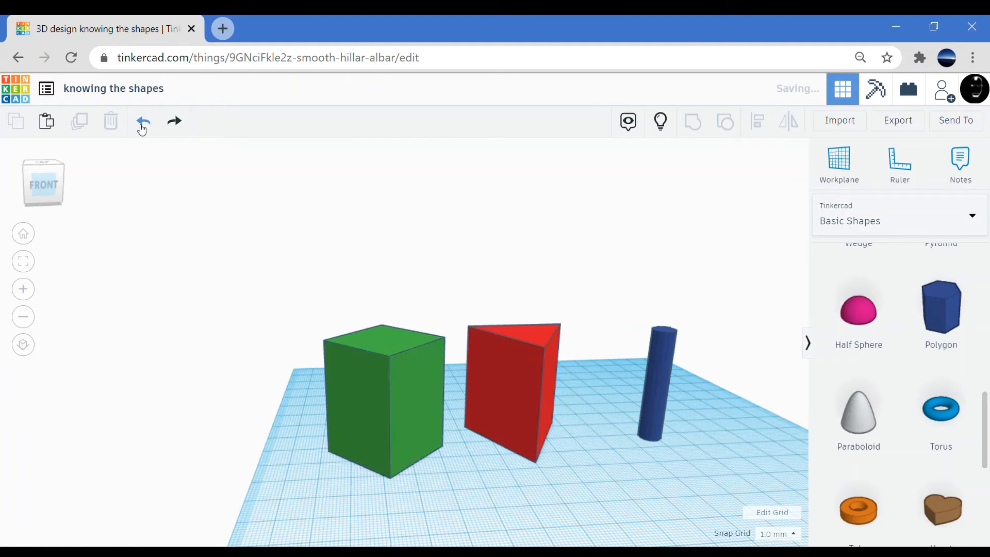
Undo the colours, resizing and side changes back to three plain blue hexagonal polygons
click(142, 129)
click(142, 129)
click(142, 129)
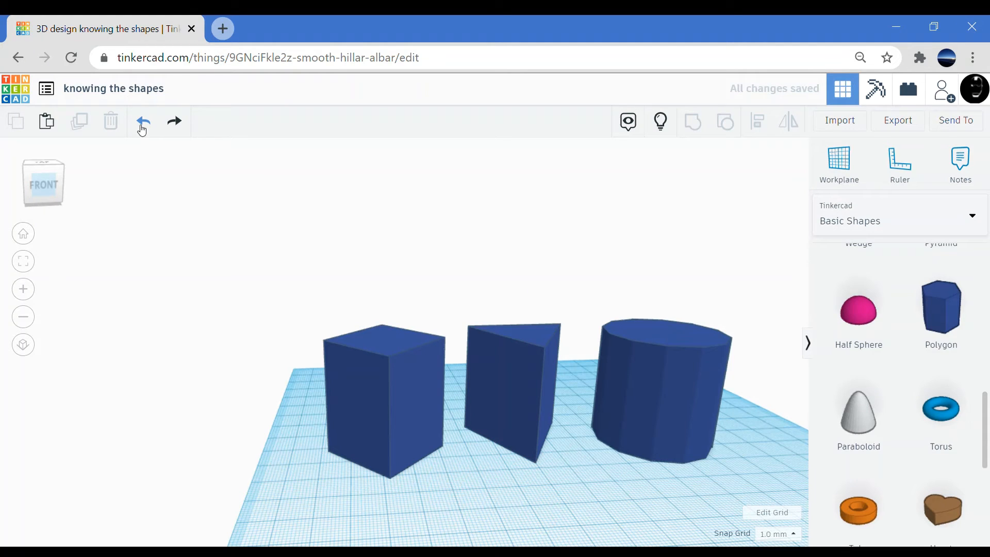
click(142, 129)
click(142, 129)
click(142, 129)
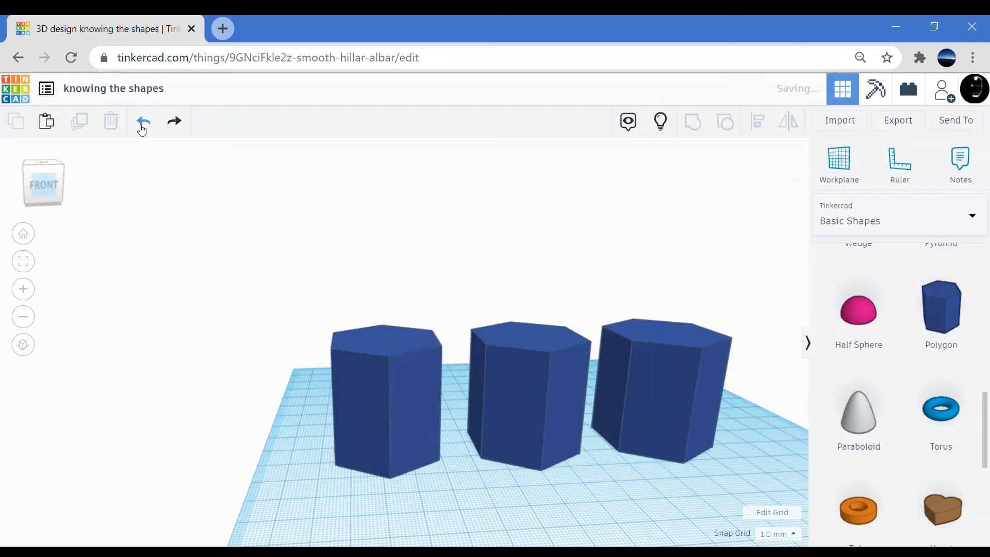
Redo the side changes, the green and red colours, the column's resizing and the green block's rotation
click(175, 129)
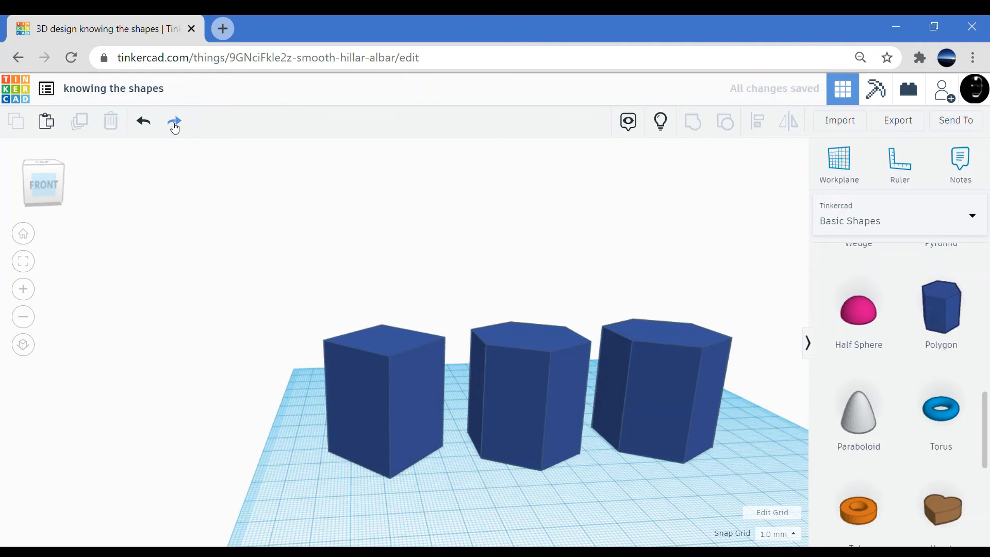
click(175, 129)
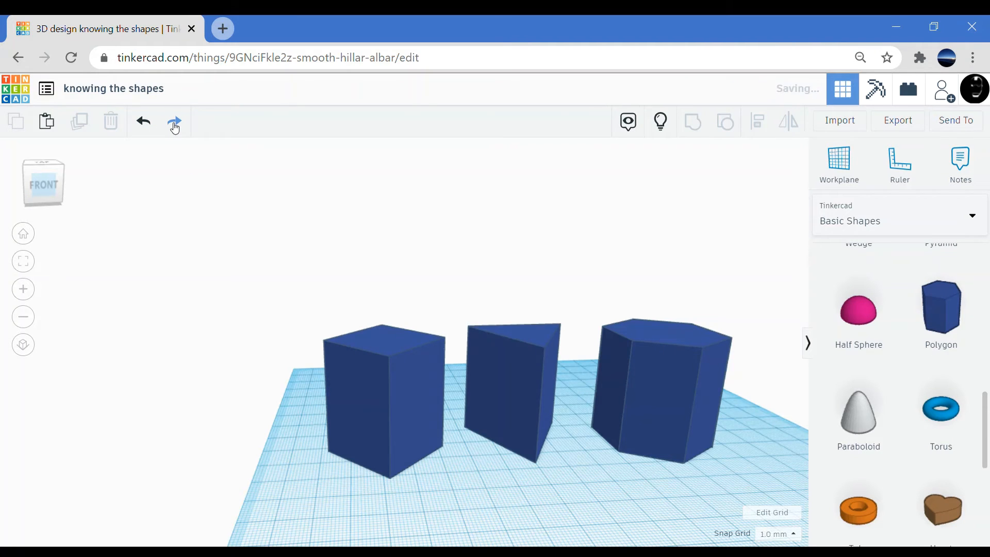
click(175, 128)
click(176, 129)
click(175, 129)
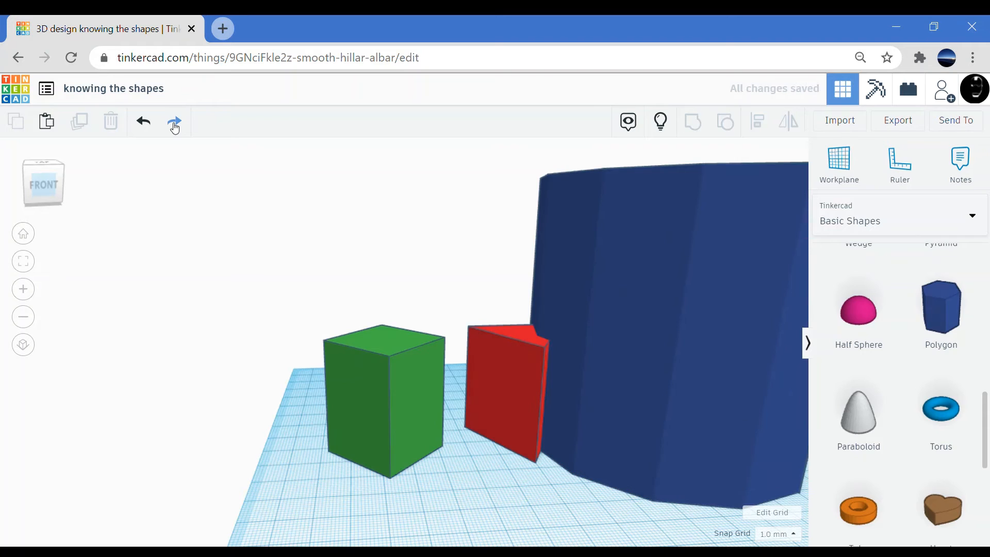
click(175, 128)
click(175, 129)
click(176, 129)
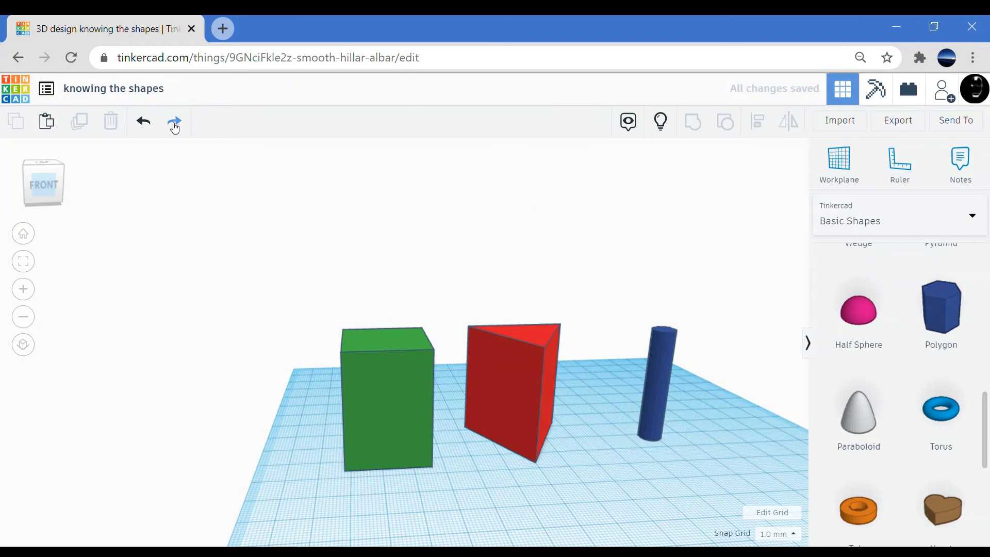
Redo the moves that put the red prism roof and the blue chimney on the green block
click(175, 129)
click(176, 129)
click(175, 129)
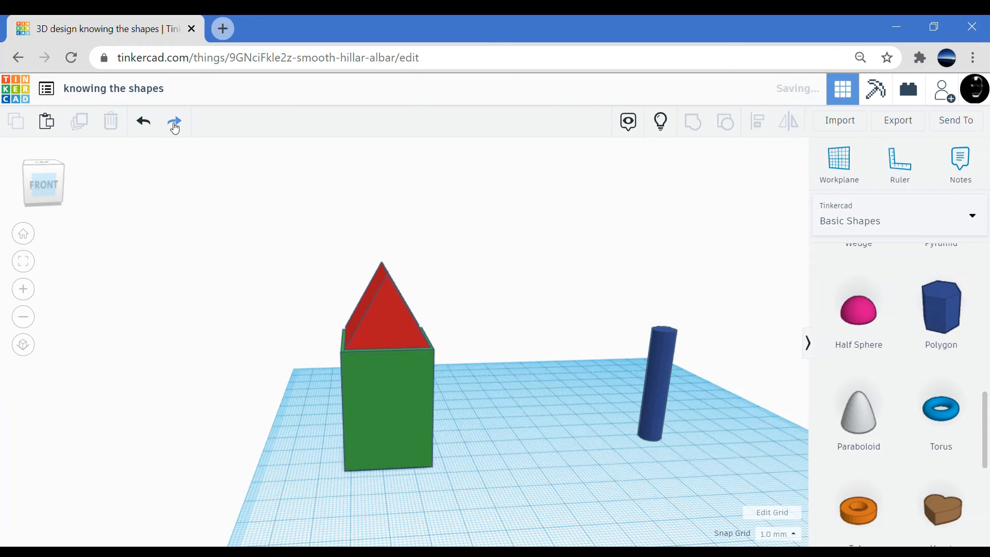
click(176, 129)
click(175, 129)
click(175, 129)
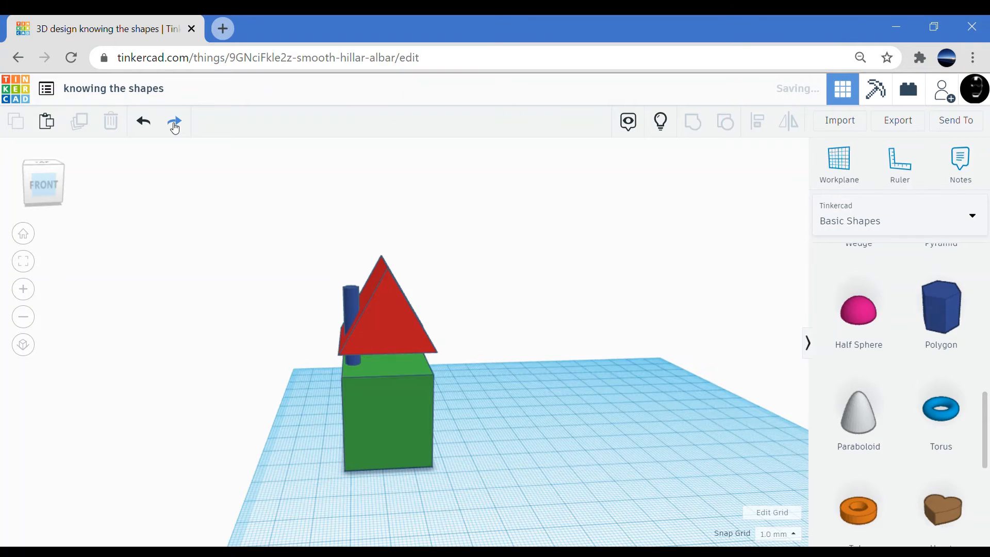
Redo the lowering of the roof and the placement of the windows and door on the house front
click(175, 129)
click(175, 129)
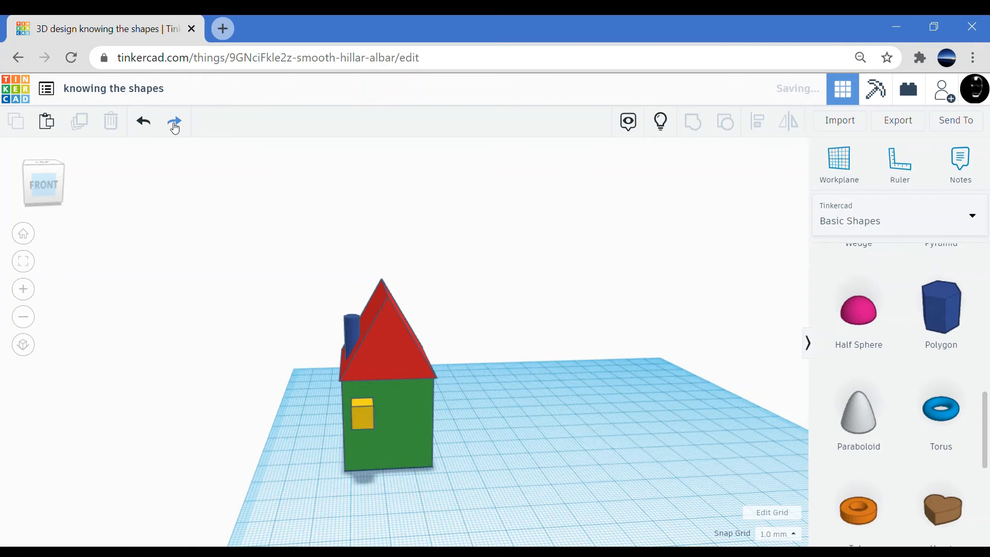
click(175, 129)
click(175, 128)
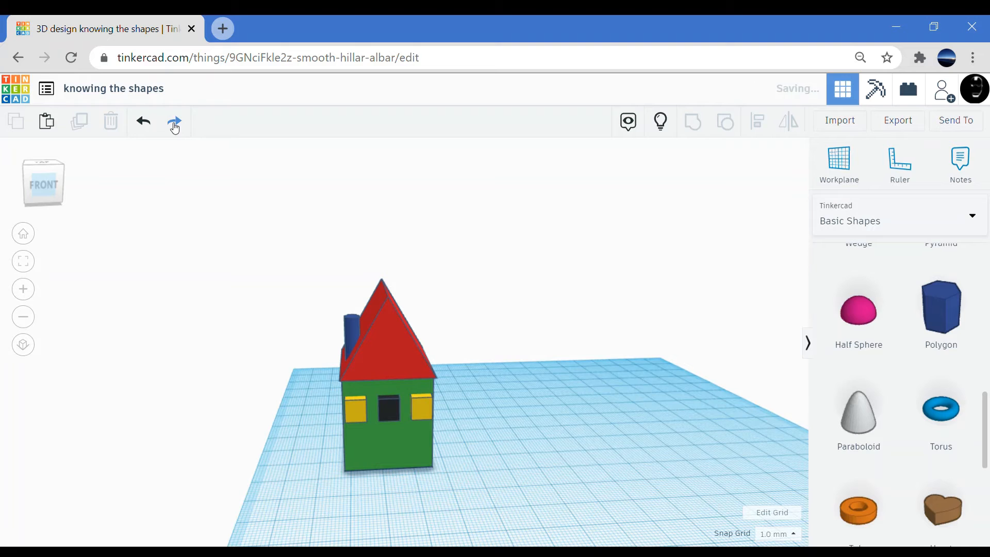
click(175, 129)
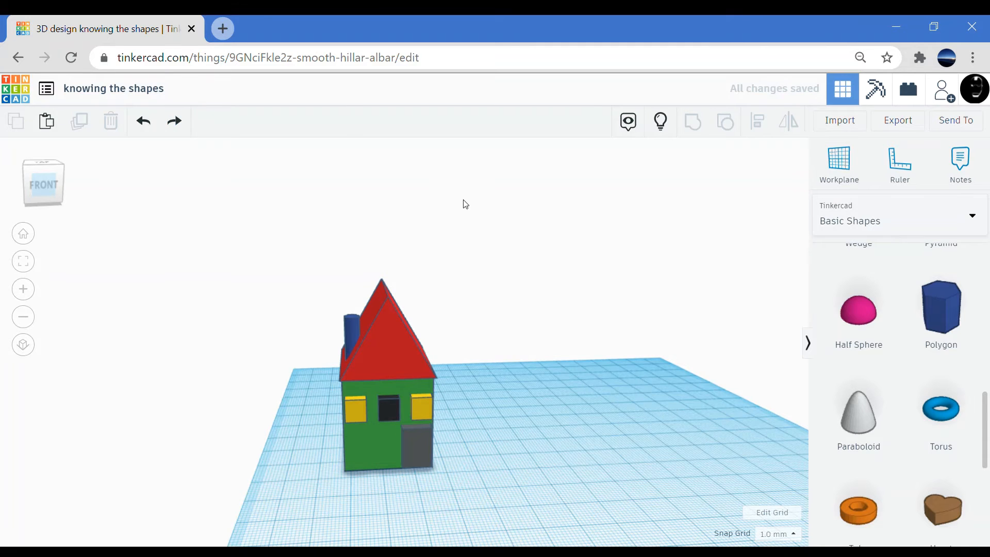
Redo the brown door colour and the placement of the polygon smoke above the house chimney
right_drag(604, 310, 534, 309)
click(177, 129)
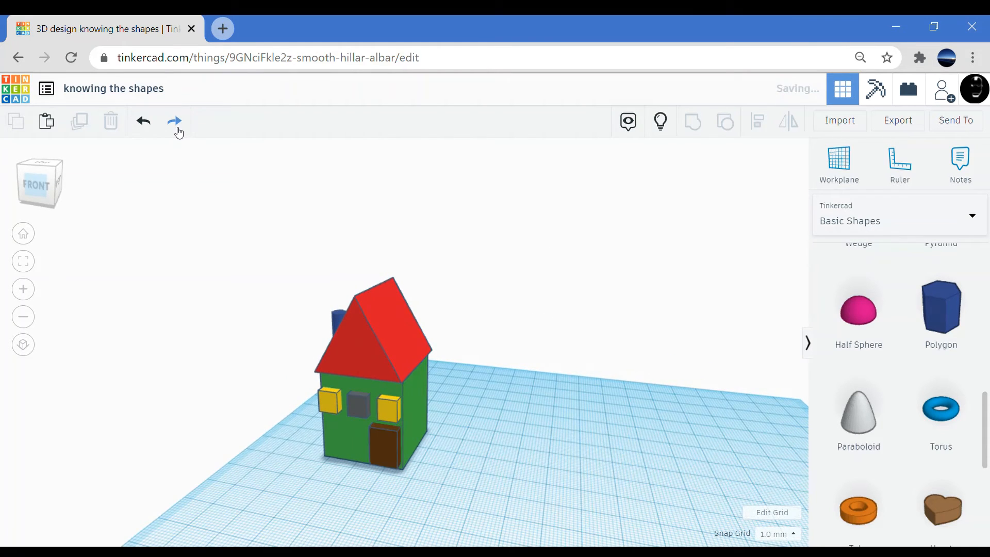
click(178, 130)
click(176, 129)
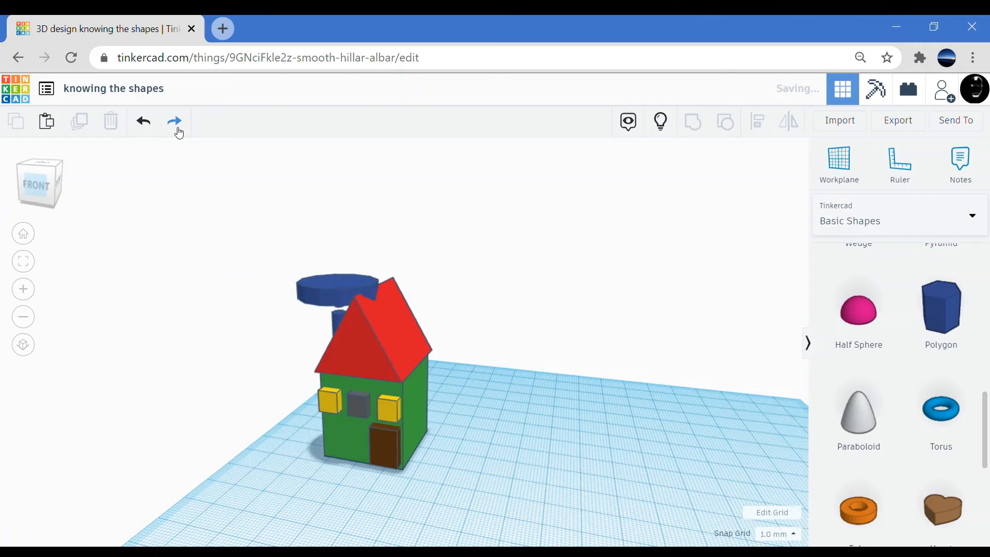
click(176, 128)
click(176, 129)
click(175, 129)
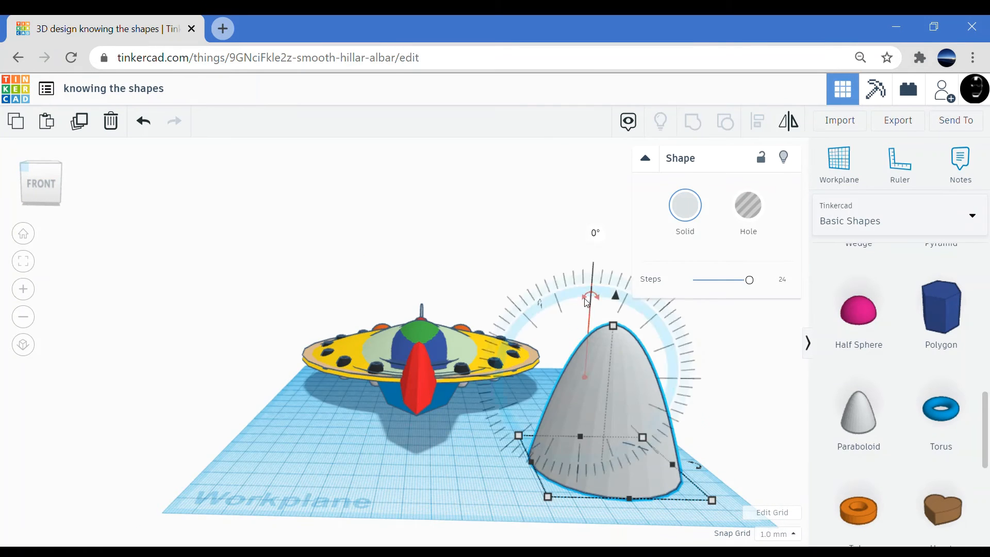
Rotate the grey paraboloid beside the spaceship onto its side and delete it
drag(590, 295, 503, 361)
mouse_move(749, 279)
mouse_down()
mouse_move(690, 280)
mouse_move(749, 282)
mouse_up()
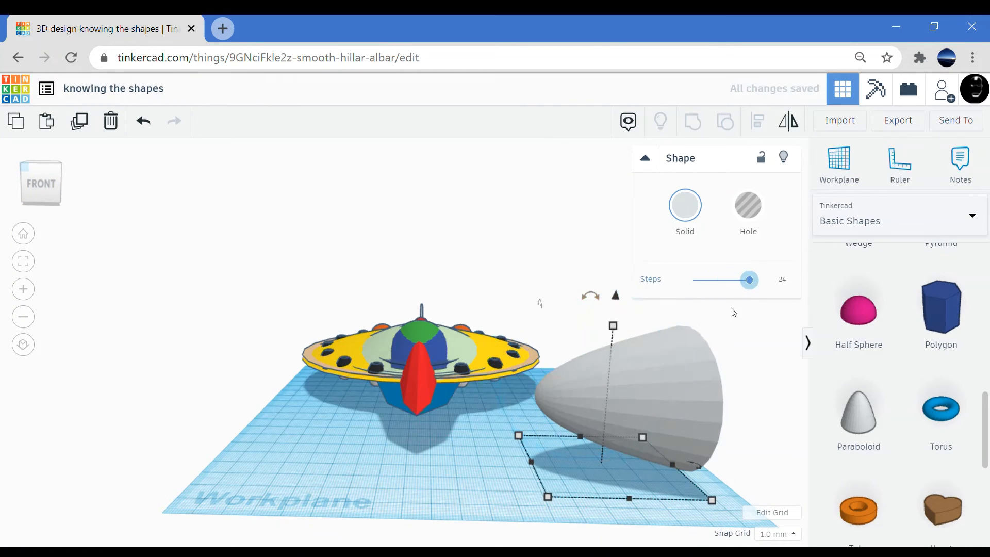
key(Delete)
Lift the red paraboloid off the spaceship and set its steps to 24
right_drag(333, 241, 263, 268)
scroll(411, 340, up, 3)
click(404, 369)
scroll(453, 314, down, 2)
click(458, 311)
click(413, 363)
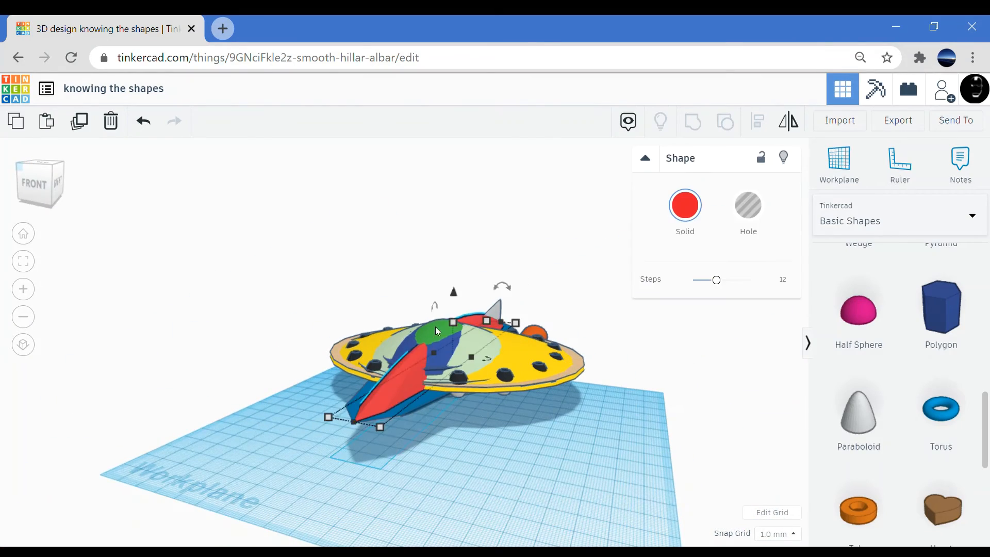
drag(453, 291, 455, 194)
right_drag(427, 212, 461, 245)
drag(717, 281, 755, 286)
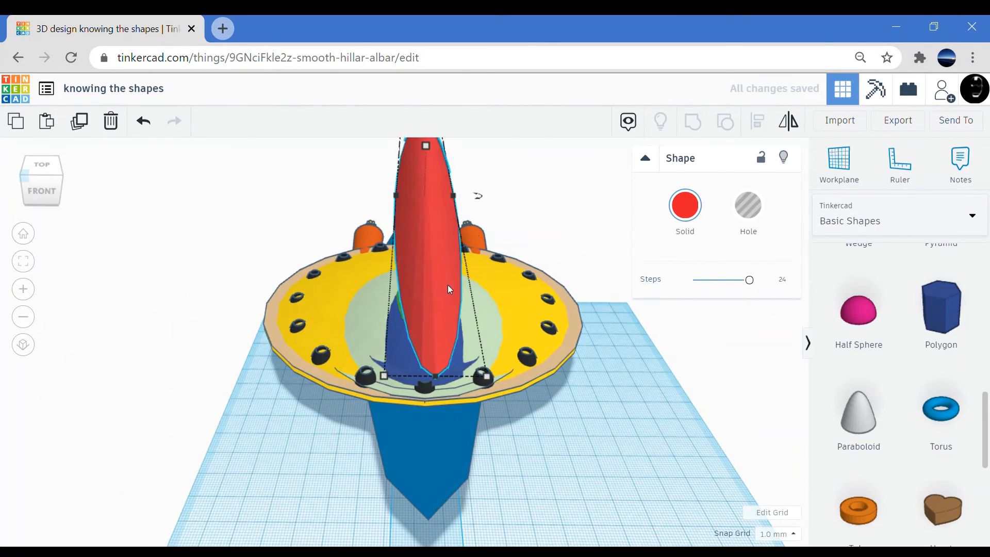
Lower the red paraboloid slightly and move it aside, clear of the spaceship
scroll(447, 284, down, 2)
drag(419, 202, 422, 265)
drag(432, 310, 639, 300)
Lift the central dome group above the saucer, ungroup it, and move one piece aside and ungroup that too
click(421, 309)
drag(421, 257, 423, 142)
click(724, 122)
click(563, 170)
drag(407, 202, 240, 185)
click(531, 188)
click(725, 122)
Lift the next dome group above the saucer, ungroup it and raise its upper half away from the lower one
right_drag(370, 226, 385, 187)
click(415, 337)
drag(412, 294, 413, 139)
click(724, 123)
click(413, 223)
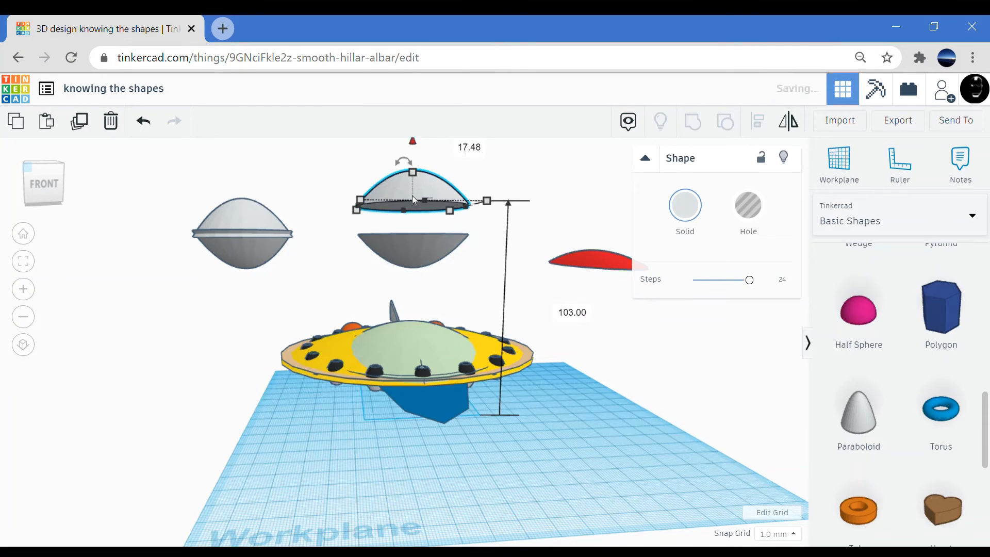
Lift the ring of black windows off the saucer, ungroup them and raise the hole paraboloid out of the front one
click(423, 370)
drag(407, 312, 408, 267)
click(725, 126)
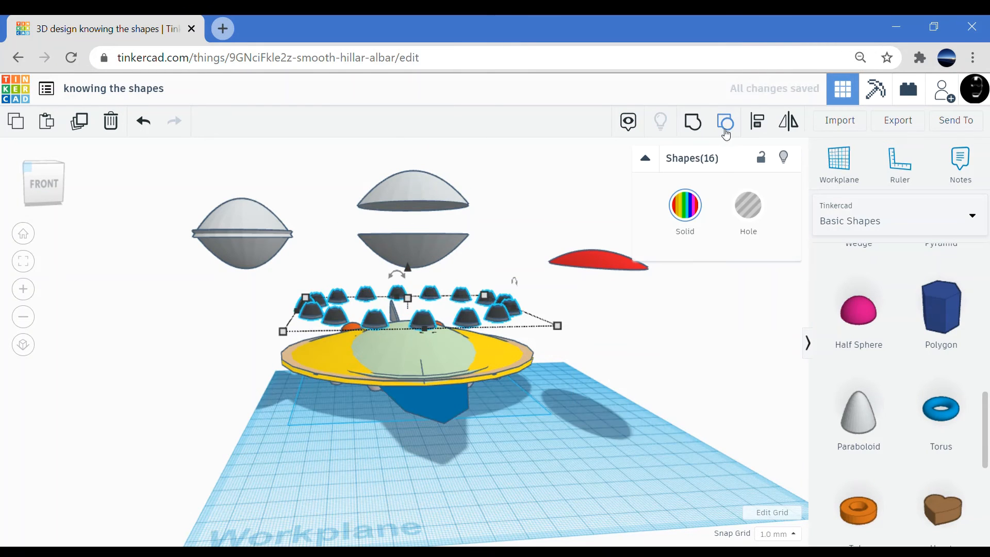
click(723, 125)
click(520, 237)
scroll(484, 276, up, 4)
click(439, 258)
drag(439, 241, 441, 164)
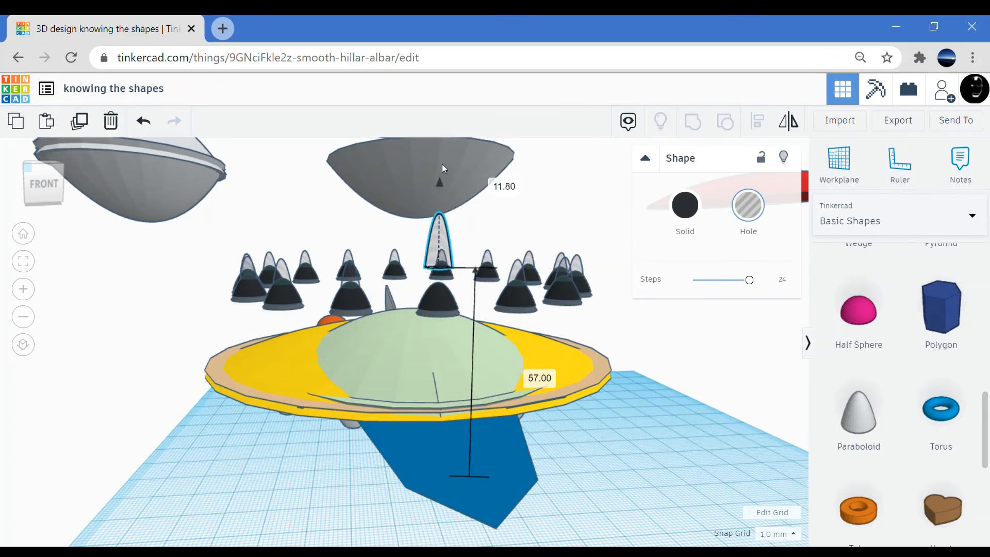
Move the blue hull piece out from under the saucer and set its steps to 24
right_drag(536, 257, 601, 316)
scroll(515, 381, down, 3)
click(477, 432)
drag(305, 380, 446, 414)
drag(498, 438, 588, 454)
right_drag(618, 510, 666, 446)
drag(716, 280, 752, 284)
Widen the tail fin behind the saucer, ungroup it and pull its hole paraboloid away from the solid one
right_drag(329, 335, 557, 371)
scroll(412, 392, down, 3)
click(382, 427)
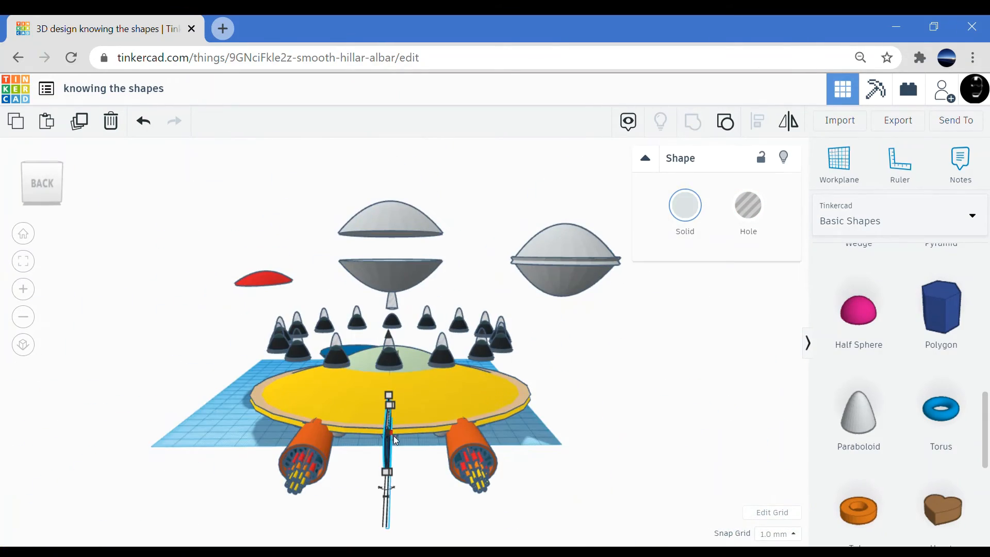
alt+drag(394, 434, 417, 433)
click(722, 127)
click(578, 330)
click(394, 455)
right_drag(394, 456, 252, 450)
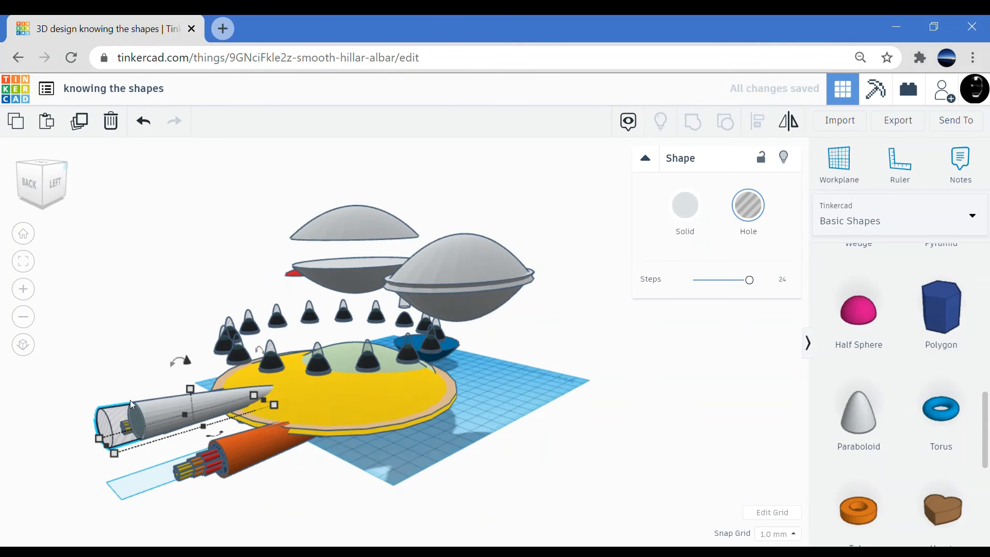
mouse_move(188, 375)
mouse_down()
mouse_move(178, 301)
mouse_move(187, 375)
mouse_up()
Lift the orange engine's inner cluster above the saucer, ungroup it completely and raise one hole paraboloid out of it
click(204, 463)
drag(205, 427, 189, 230)
click(725, 122)
right_drag(397, 284, 536, 278)
middle_drag(537, 279, 376, 316)
scroll(376, 316, up, 4)
scroll(376, 316, down, 3)
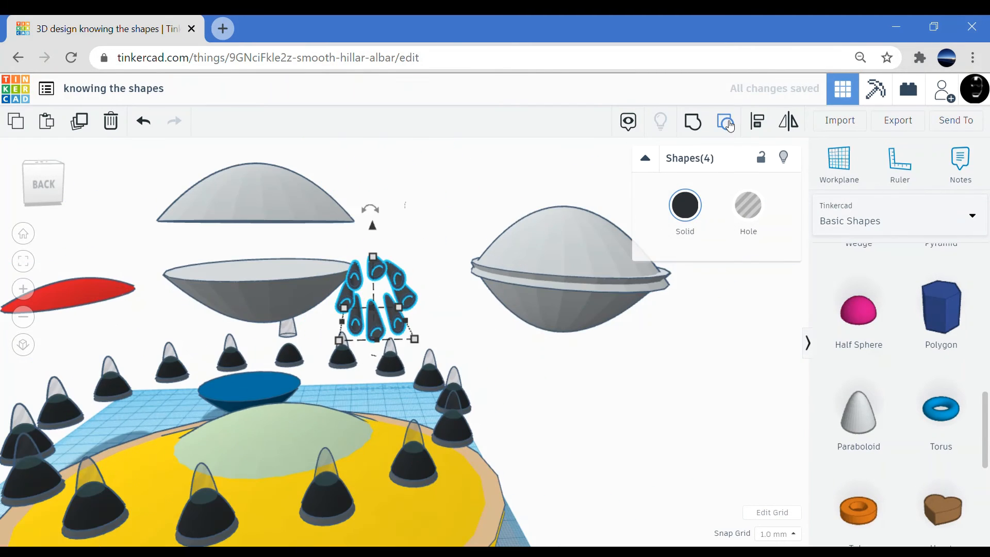
click(726, 123)
click(449, 294)
click(399, 272)
click(399, 279)
drag(393, 234, 395, 199)
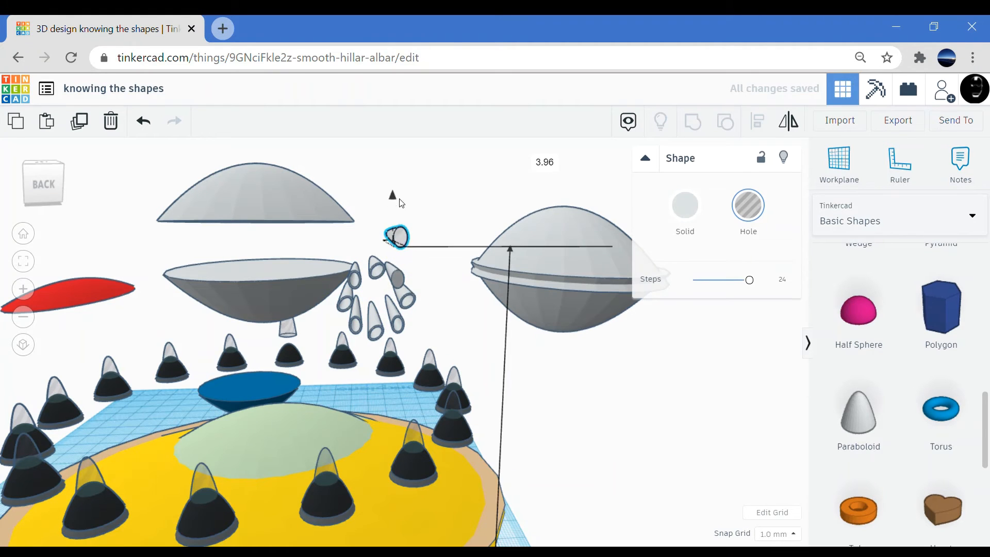
Undo the whole disassembly back to the complete spaceship with the grey paraboloid lying beside it
right_drag(434, 279, 131, 345)
scroll(431, 289, down, 4)
click(144, 125)
click(145, 124)
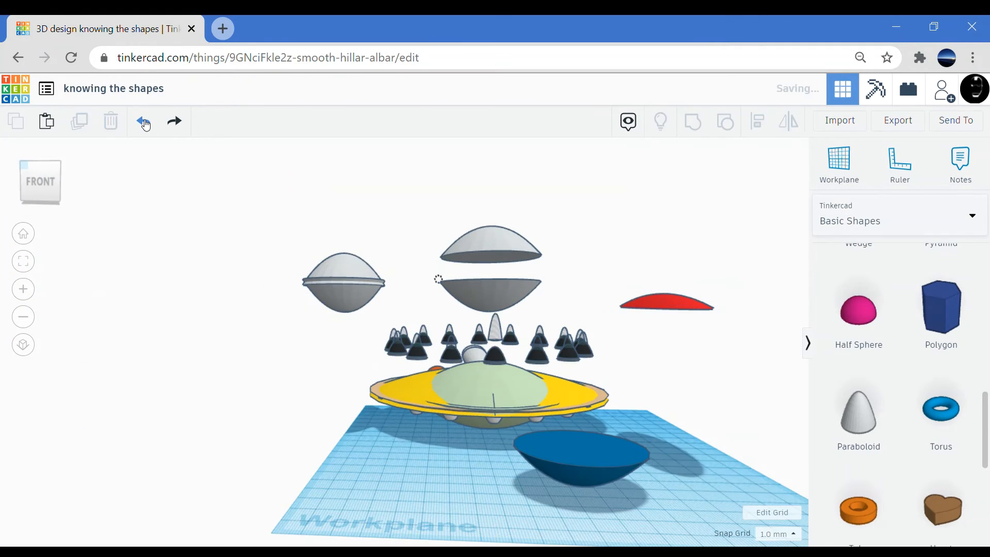
click(146, 125)
click(145, 124)
click(145, 124)
click(146, 125)
click(145, 125)
click(145, 125)
click(145, 125)
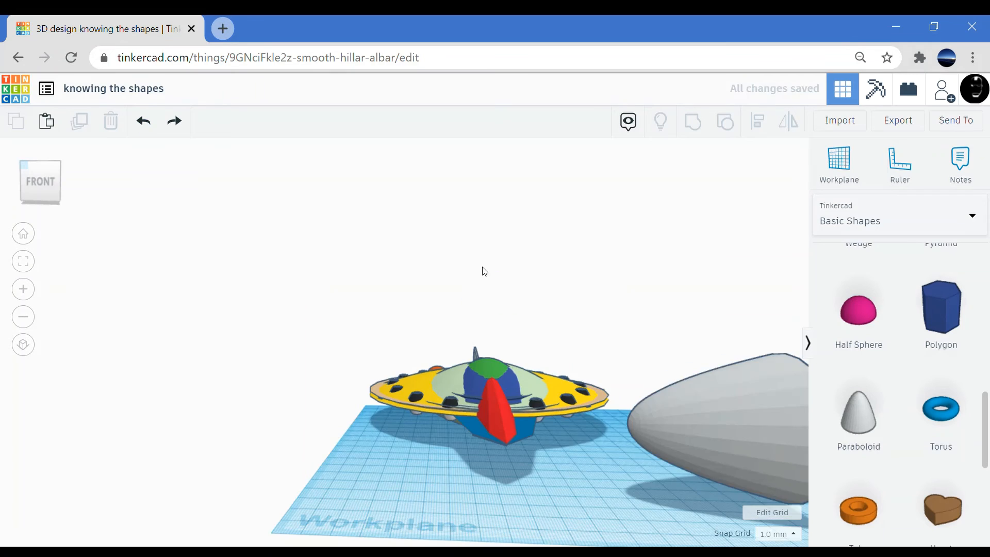
right_drag(484, 272, 587, 288)
scroll(567, 294, down, 3)
click(525, 322)
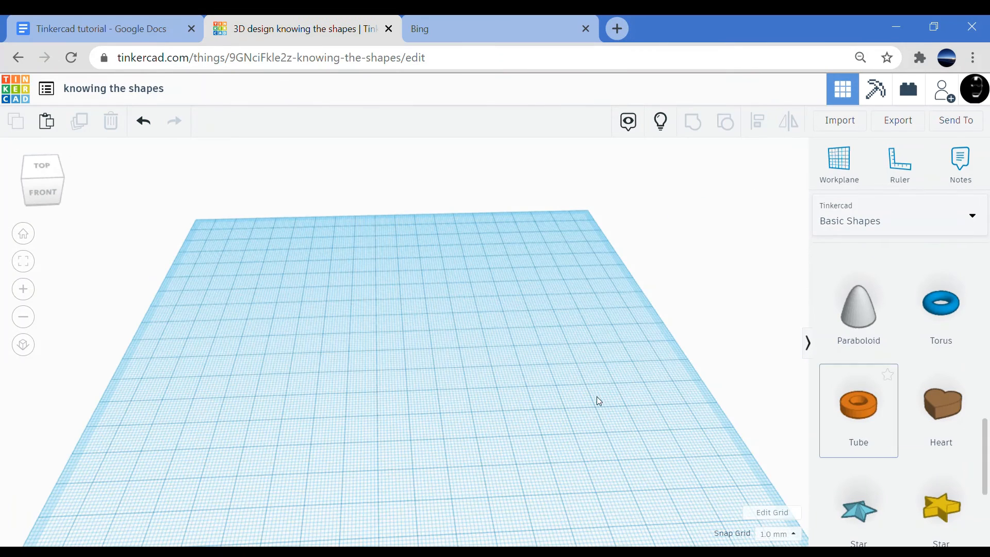
Place a tube and a star on the empty workplane, giving the tube a 13.31 radius and 1.99 wall thickness
drag(596, 397, 305, 375)
drag(870, 511, 437, 368)
click(309, 381)
drag(695, 311, 705, 284)
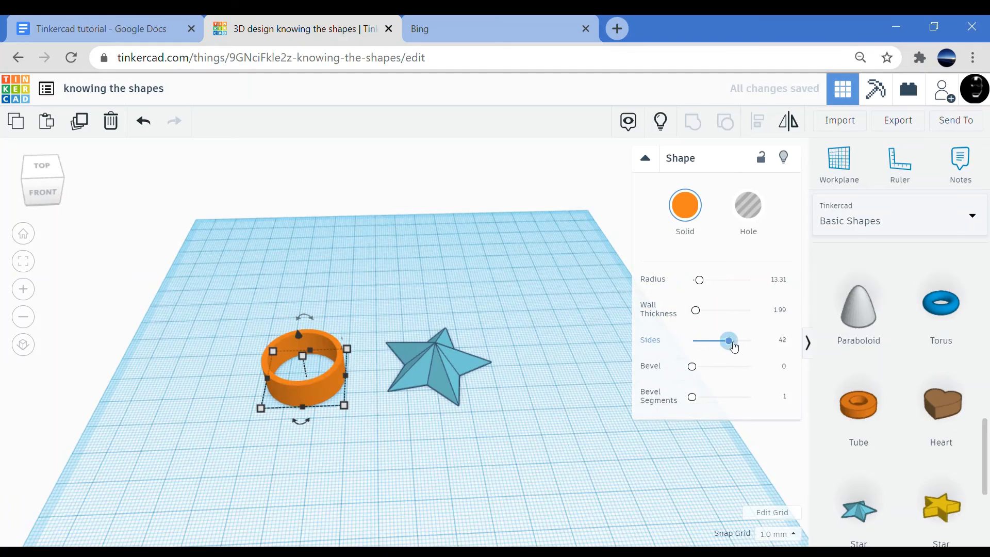
Give the tube 64 sides, a 2.84 bevel and a taller body, and rotate it onto its side
drag(298, 334, 291, 300)
right_drag(437, 329, 366, 317)
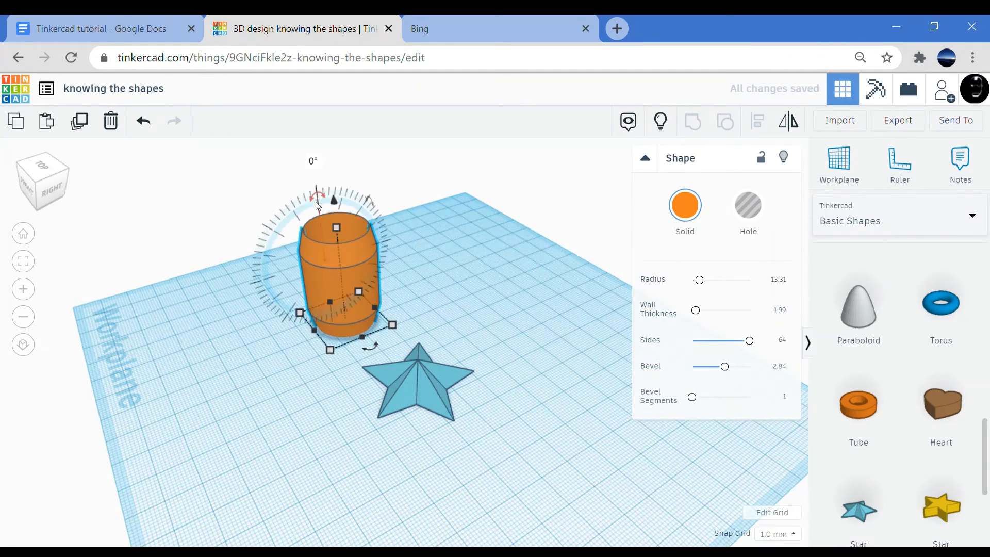
drag(315, 202, 276, 276)
Rotate the star 90° so it stands upright and set it to 30 points with a 0.23 inner radius
click(431, 384)
right_drag(432, 385, 379, 364)
drag(396, 322, 359, 348)
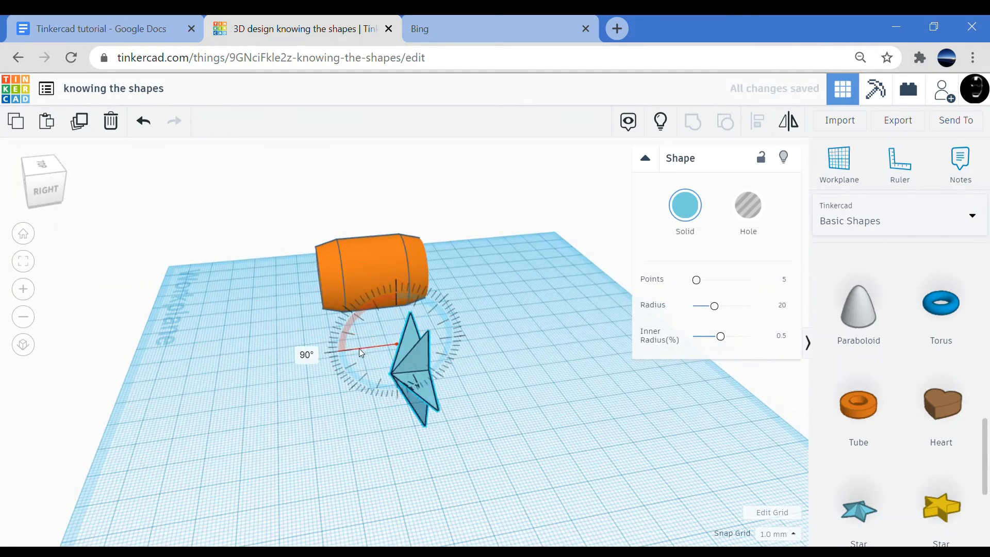
right_drag(359, 348, 528, 354)
drag(696, 279, 749, 280)
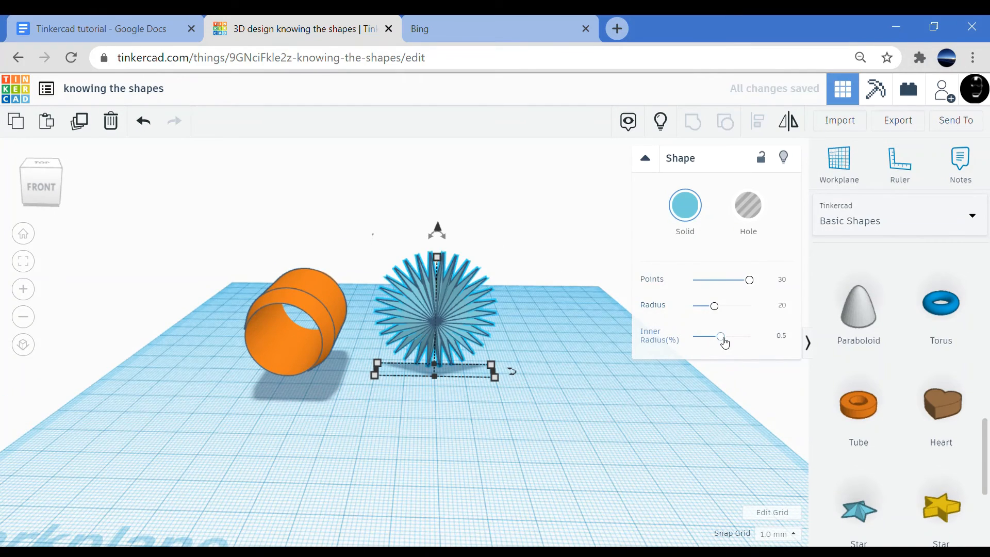
drag(721, 336, 704, 336)
Move the upright 30-point star into the open end of the orange tube
drag(458, 333, 317, 340)
right_drag(361, 289, 373, 361)
key(Left)
key(Left)
key(Left)
key(Left)
key(Left)
key(Left)
key(Left)
key(Left)
key(Left)
key(Left)
key(Left)
key(Left)
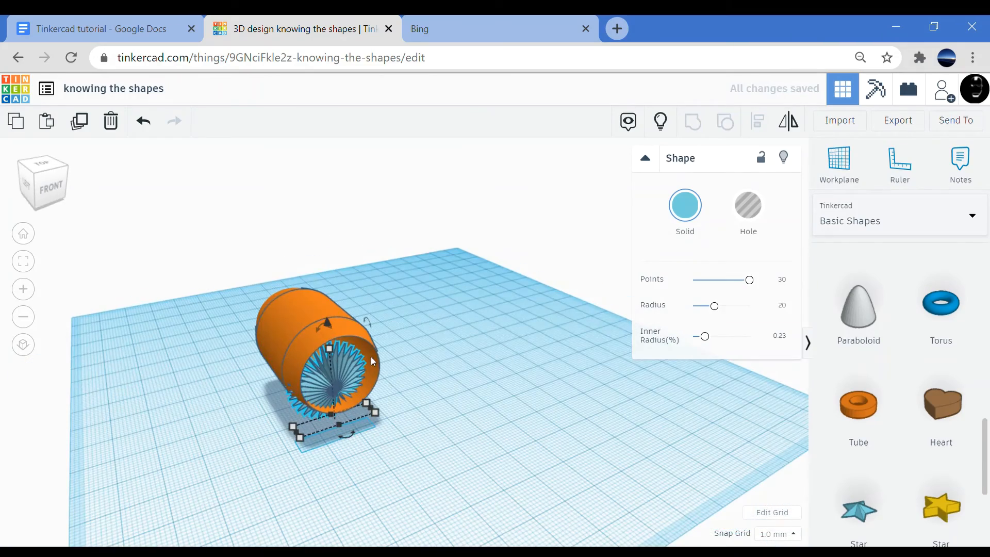
Change the orange tube's solid colour to white
click(326, 328)
right_drag(298, 307, 430, 339)
click(316, 349)
click(308, 304)
click(685, 207)
click(930, 305)
Select the star shapes inside the tube together and colour them dark grey
right_drag(257, 340, 294, 314)
click(271, 326)
shift+click(289, 315)
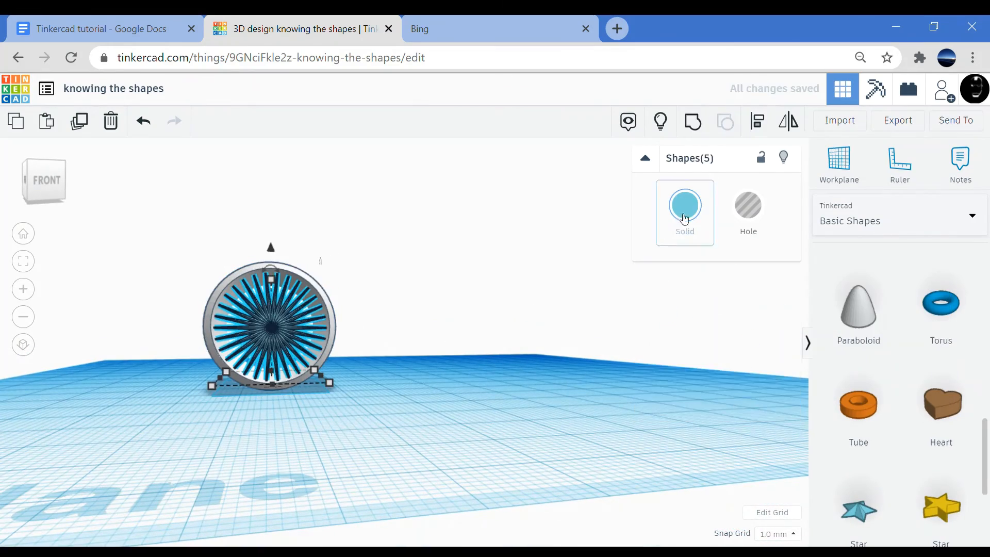
click(684, 220)
click(930, 356)
Rotate one of the dark grey stars inside the white tube about the tube's axis
click(324, 294)
click(279, 309)
drag(271, 268, 343, 297)
right_drag(356, 320, 703, 335)
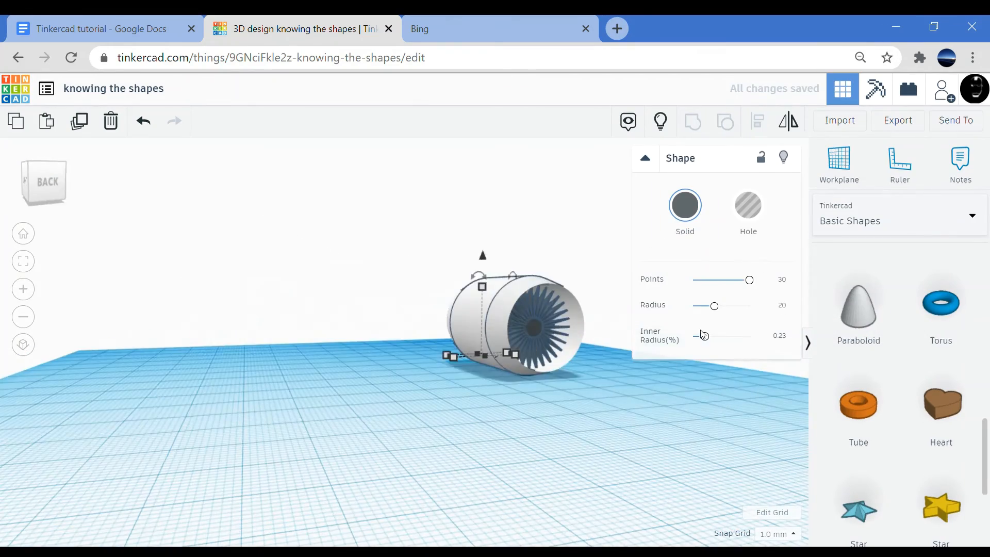
right_drag(331, 320, 500, 389)
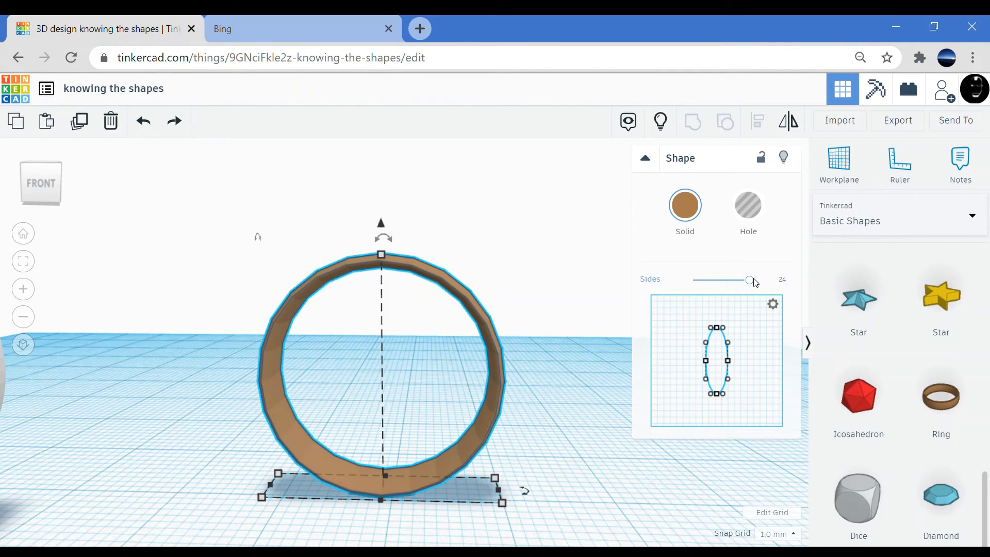
Reduce the brown ring to 4 sides and rotate it 45° so it stands as a square frame
drag(755, 282, 694, 284)
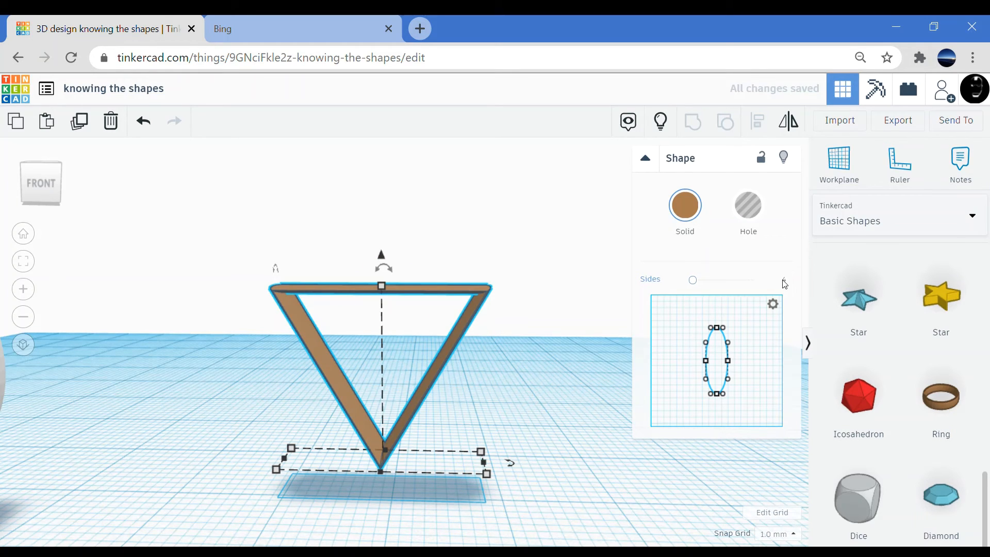
key(Return)
drag(383, 238, 470, 267)
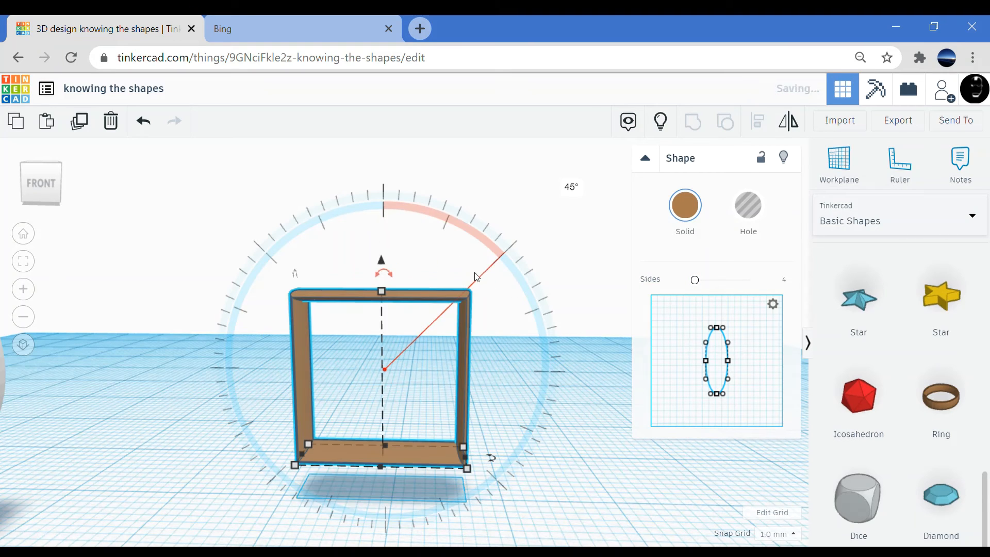
click(531, 367)
Pull both side points of the frame's profile to the right to turn it into a thin crescent
right_drag(552, 367, 481, 360)
click(481, 360)
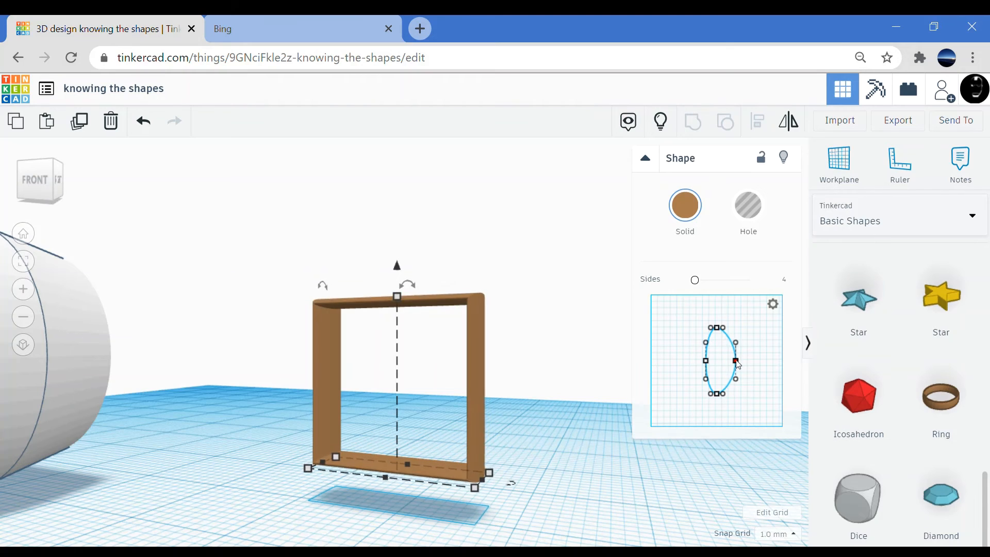
mouse_move(737, 364)
mouse_down()
mouse_move(871, 360)
mouse_move(566, 364)
mouse_move(754, 370)
mouse_up()
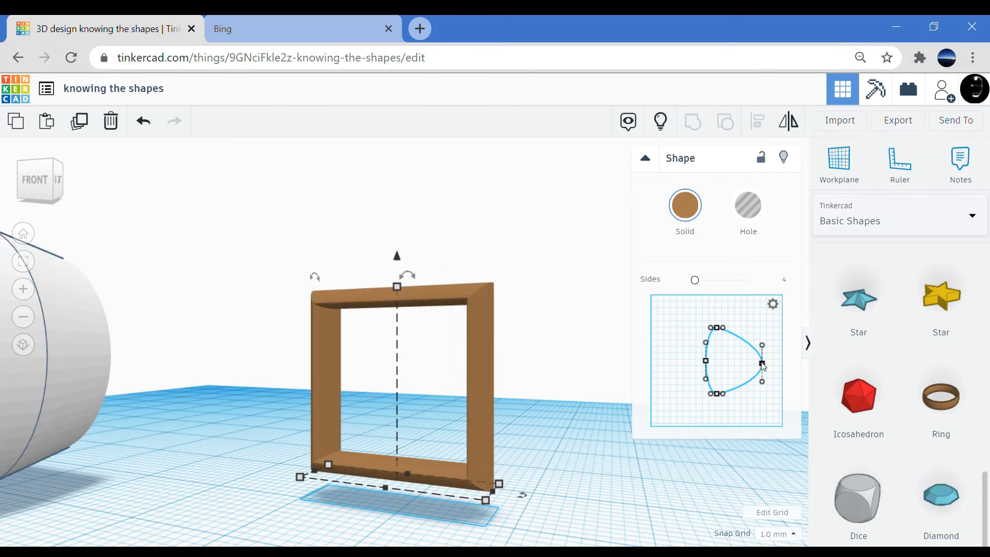
right_drag(619, 370, 559, 371)
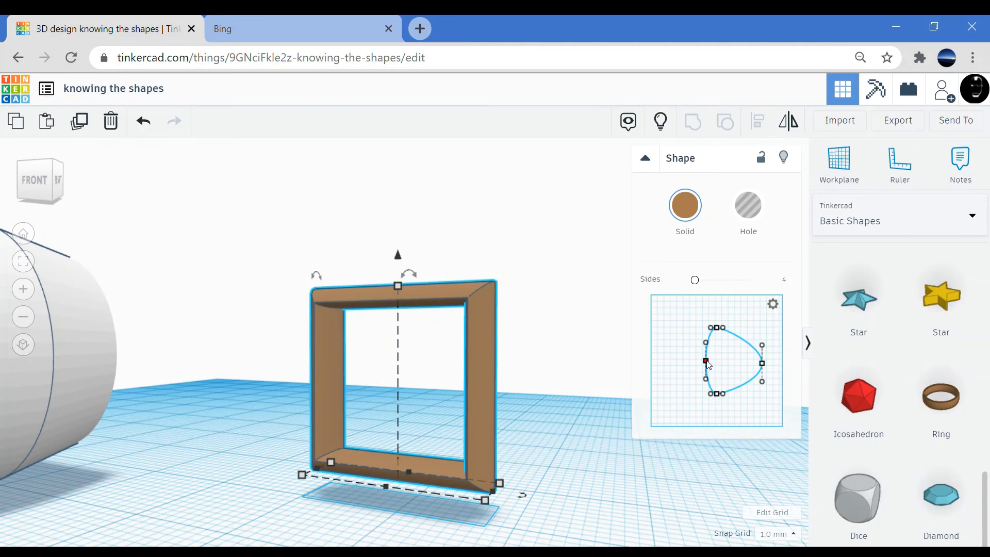
drag(708, 364, 730, 367)
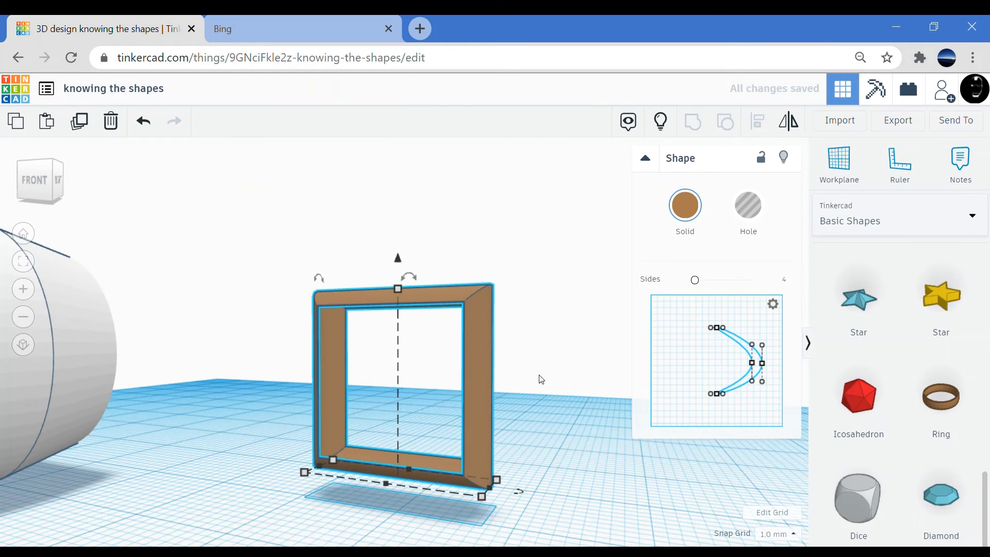
click(570, 380)
right_drag(570, 379, 537, 388)
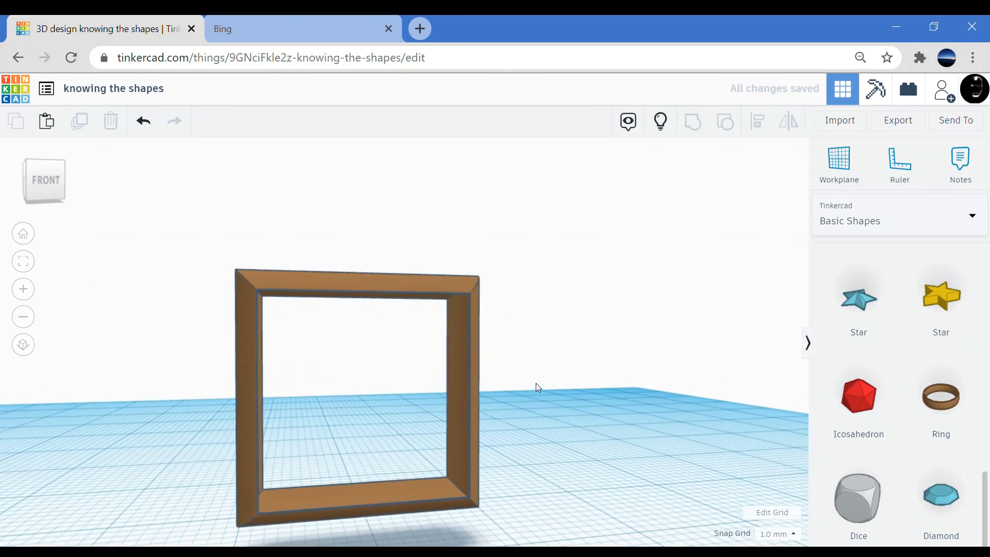
scroll(526, 389, up, 2)
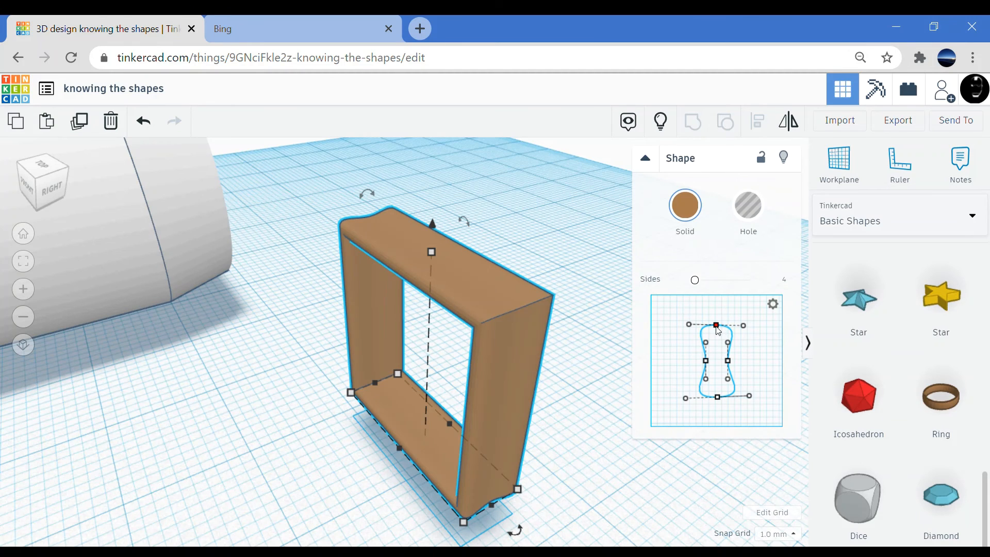
Raise the top point of the frame's profile and move its side points outward into a rounded rectangle
drag(718, 330, 723, 324)
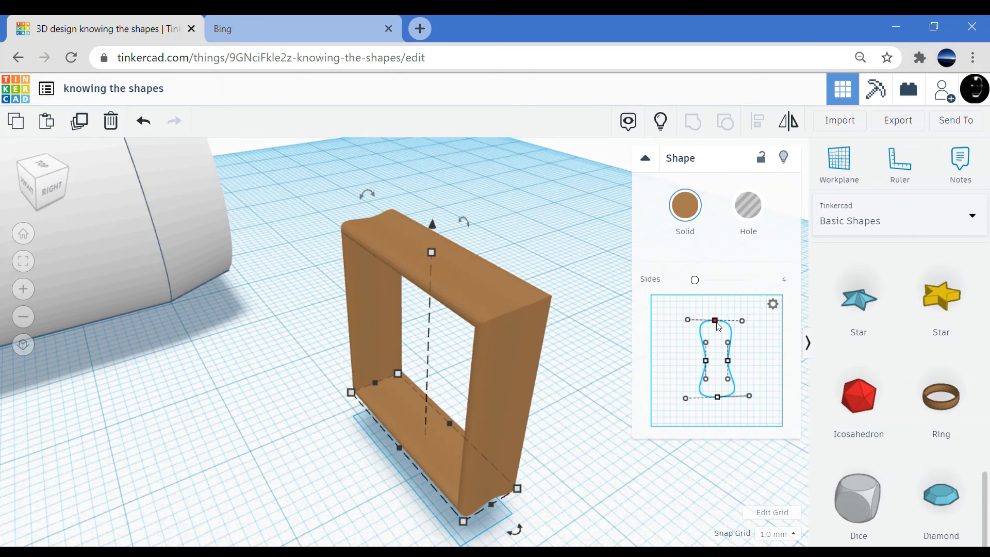
click(727, 361)
drag(735, 364, 704, 364)
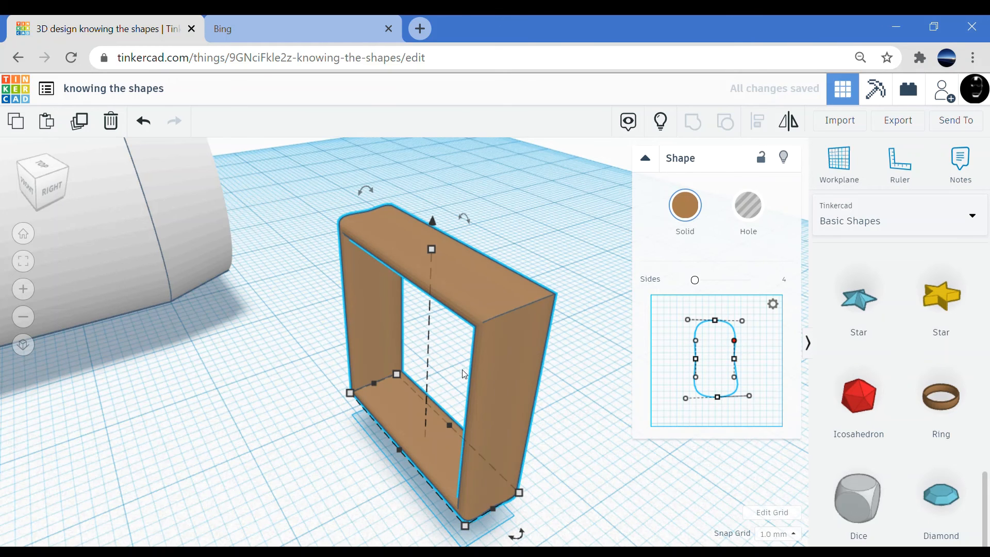
right_drag(437, 463, 551, 425)
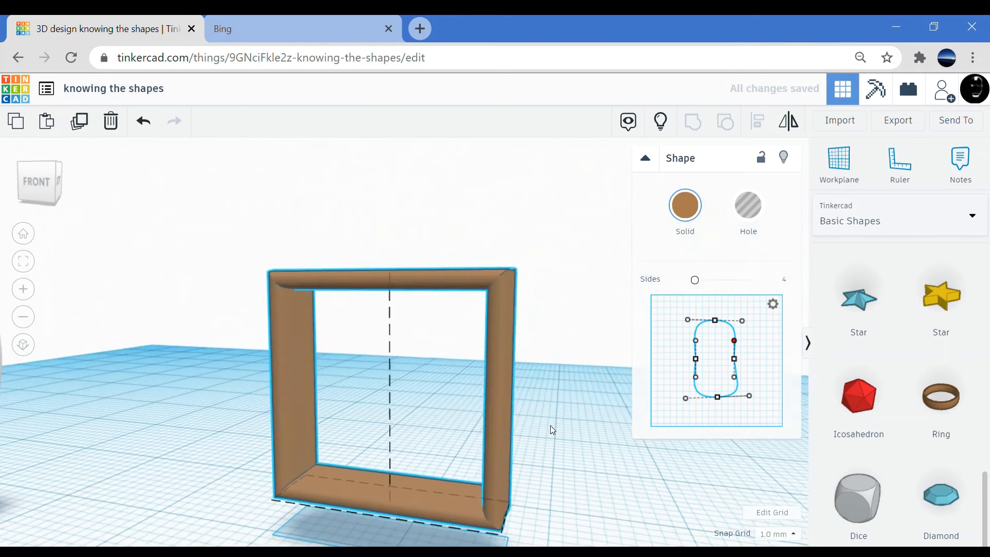
Pull the right side point of the square frame's profile outward into a pointed bulge, and move it back inward
scroll(552, 429, up, 2)
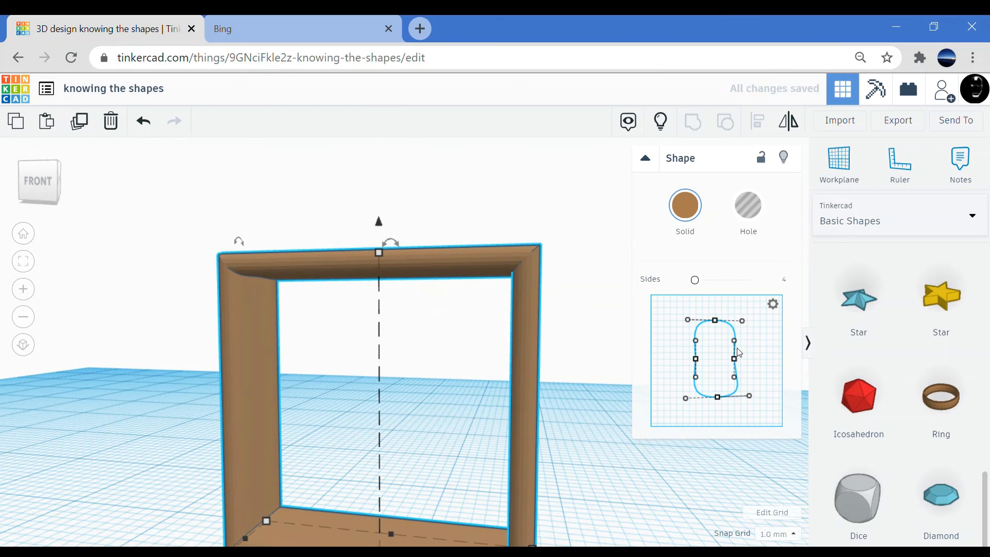
mouse_move(734, 360)
mouse_down()
mouse_move(772, 359)
mouse_move(771, 345)
mouse_move(747, 355)
mouse_up()
right_drag(606, 394, 507, 388)
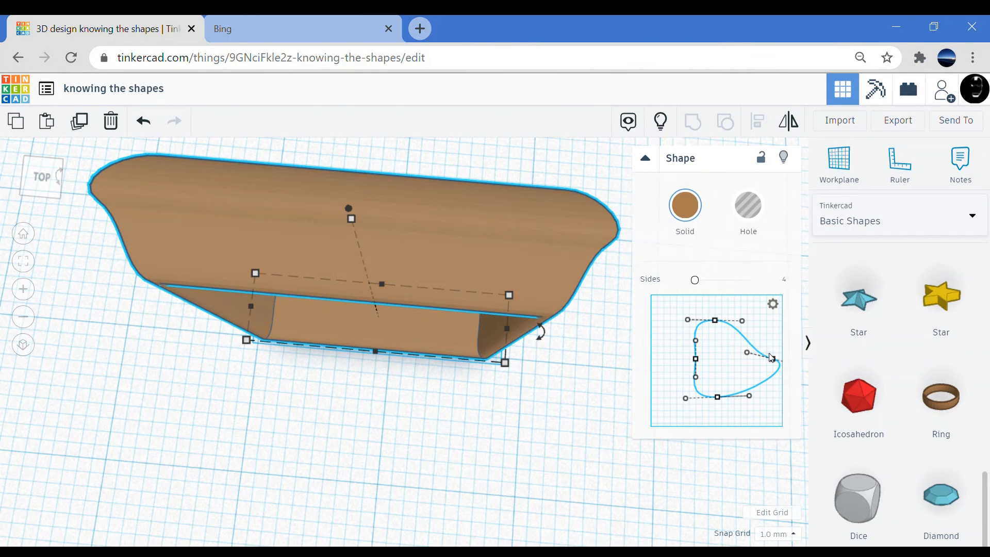
drag(771, 357, 742, 354)
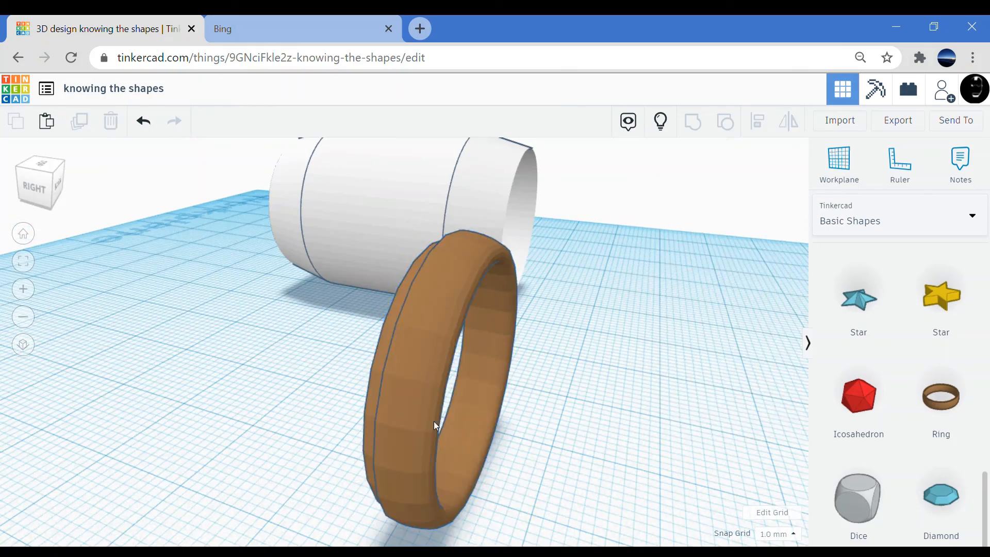
Move the 24-sided brown ring onto the open end of the white tube and adjust its fit and height there
drag(434, 421, 517, 229)
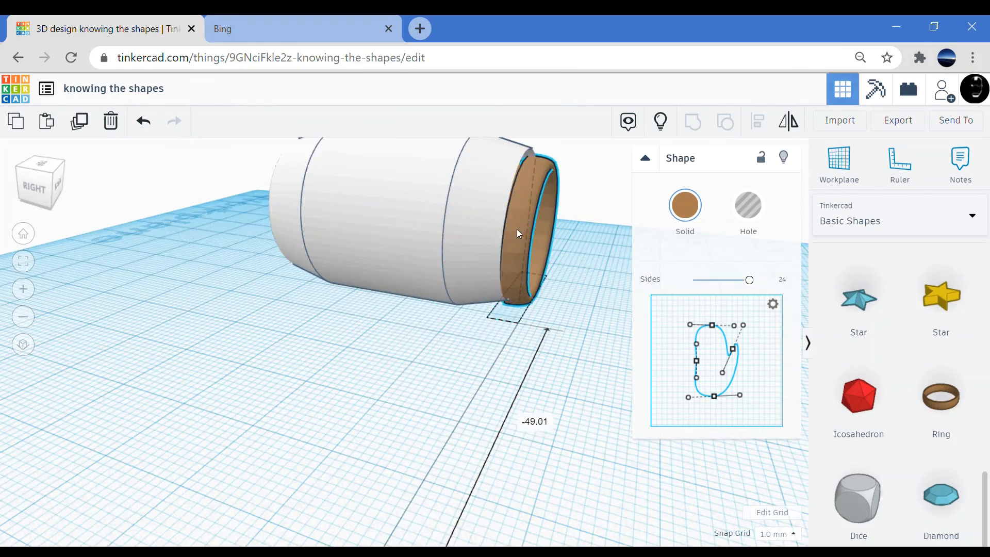
right_drag(517, 229, 227, 367)
drag(565, 303, 571, 311)
right_drag(496, 299, 665, 231)
drag(416, 253, 409, 394)
right_drag(577, 371, 459, 345)
drag(432, 232, 432, 222)
Nudge the brown ring sideways and along the tube to centre it on the tube's opening
key(Left)
key(Left)
key(Left)
key(Up)
key(Up)
key(Up)
key(Up)
key(Down)
right_drag(325, 230, 704, 231)
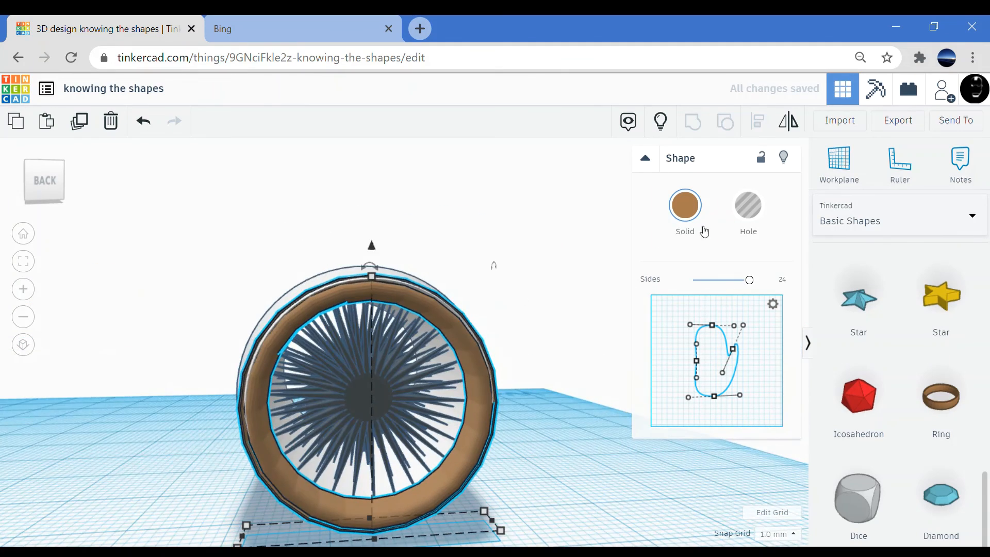
Change the solid colour of the ring on the tube's end to black
click(685, 206)
click(776, 361)
right_drag(184, 239, 387, 289)
Set the snap grid to 0.1 mm and nudge the black ring in fine steps to fit the tube's end
key(Right)
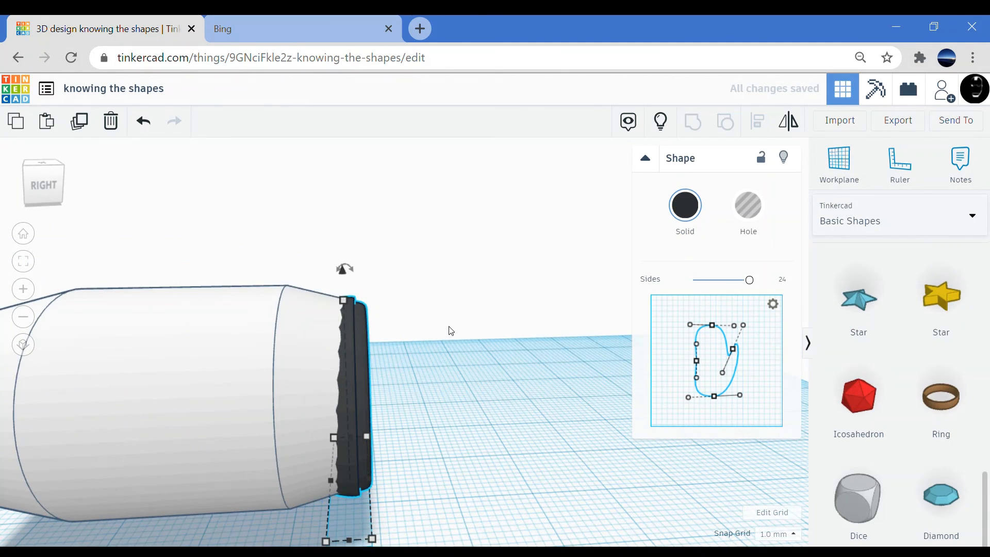
click(777, 534)
click(773, 415)
key(Down)
key(Down)
key(Down)
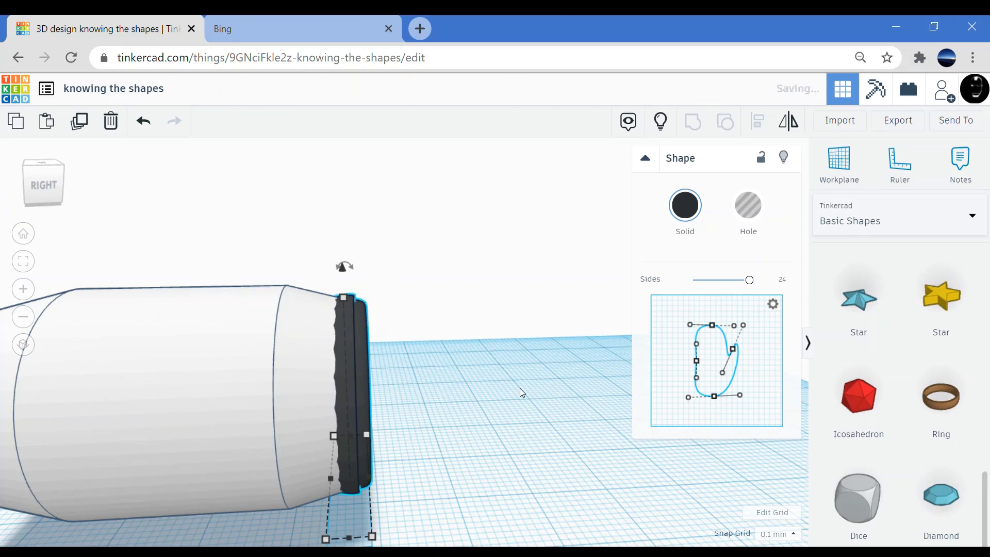
right_drag(520, 388, 460, 413)
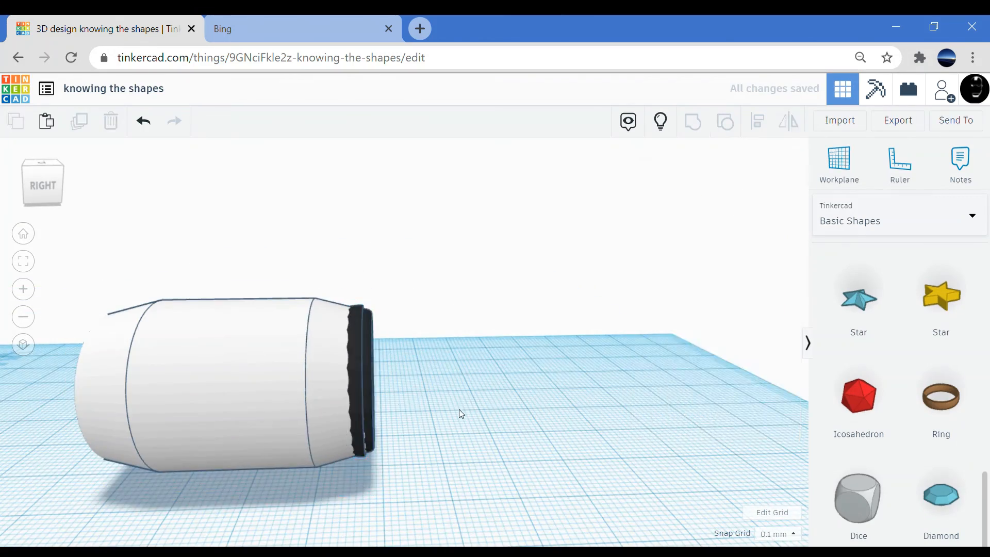
right_drag(369, 374, 155, 371)
click(268, 451)
right_drag(267, 451, 354, 375)
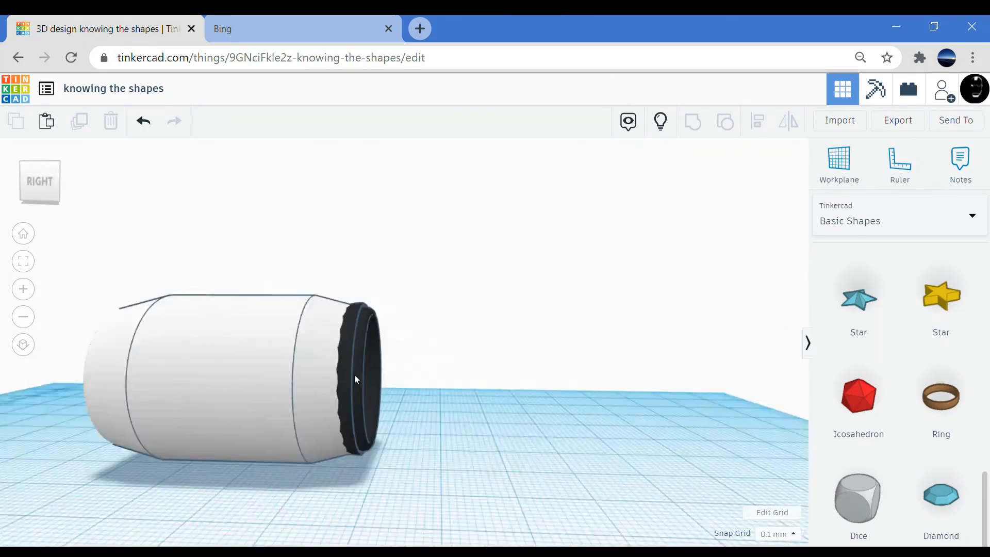